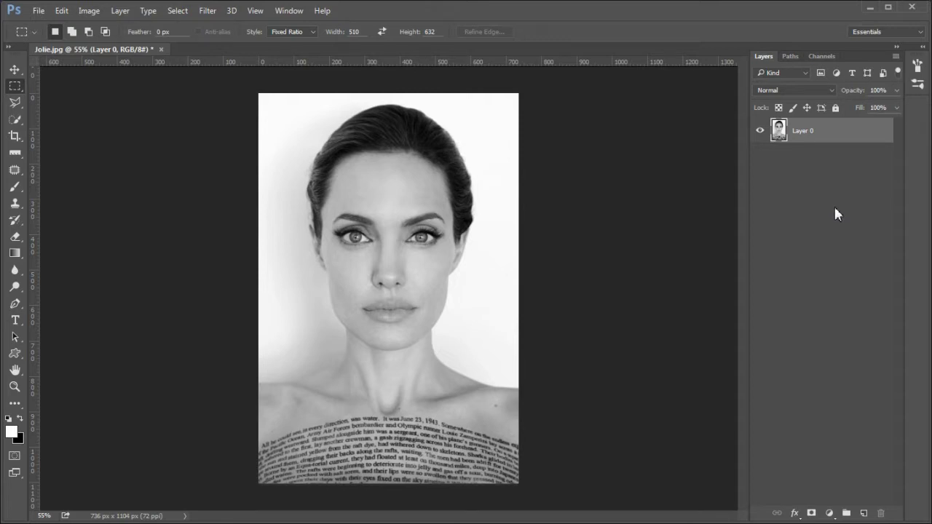
Select a 736 x 912 px area from the photo's top edge at the fixed 510:632 ratio and crop the image to it
click(14, 88)
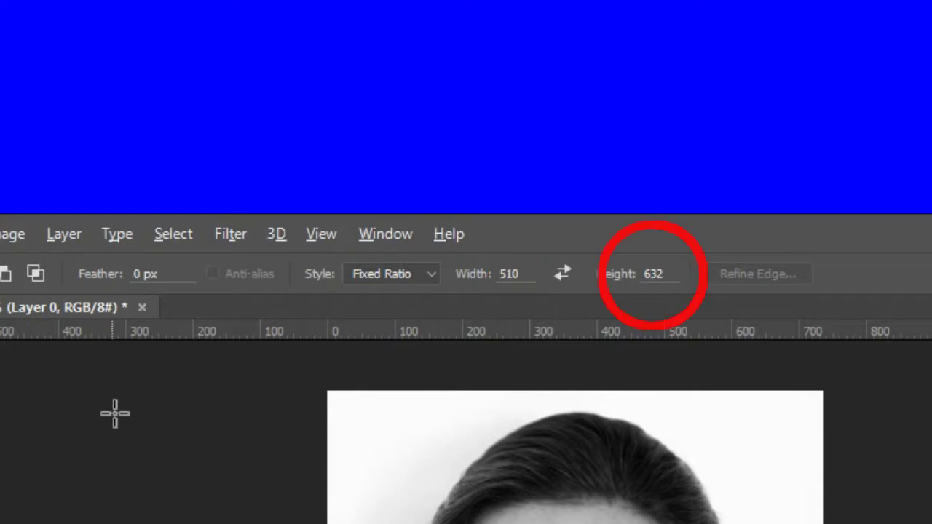
mouse_move(309, 378)
mouse_down()
mouse_move(336, 404)
mouse_move(672, 523)
mouse_move(931, 523)
mouse_up()
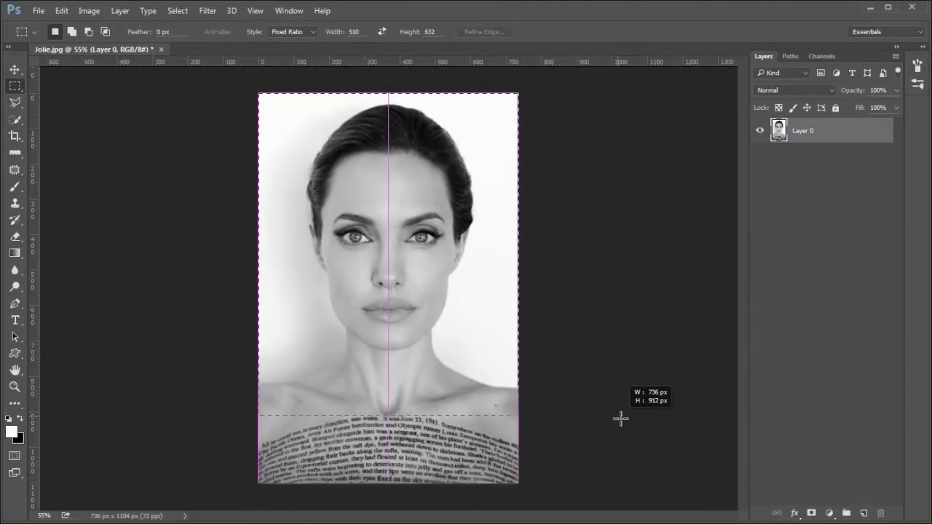
drag(620, 418, 619, 418)
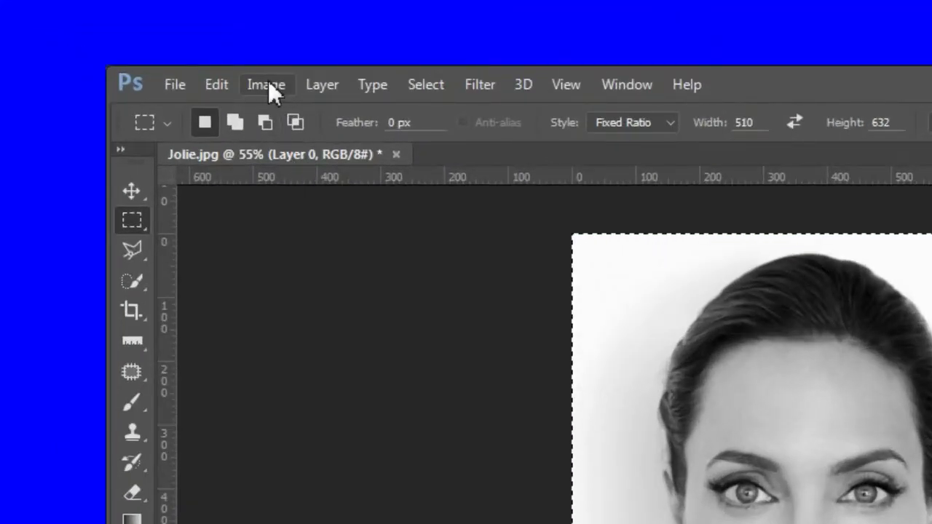
click(266, 85)
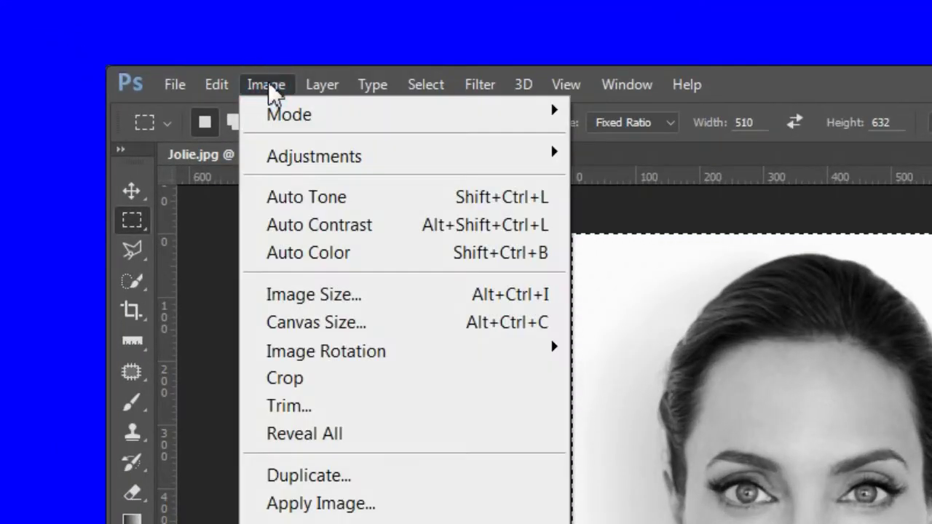
click(365, 378)
Resample the image to a resolution of 300 pixels/inch and fit it on screen
click(270, 81)
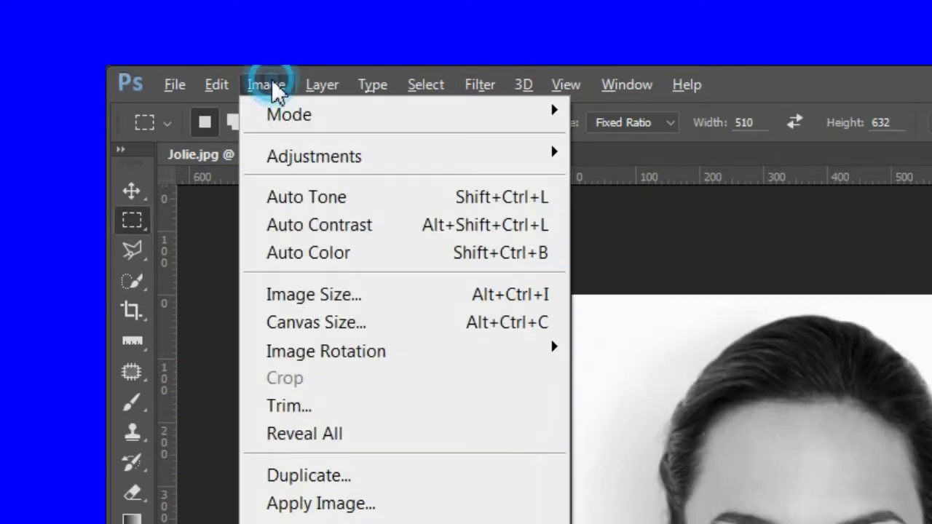
click(411, 294)
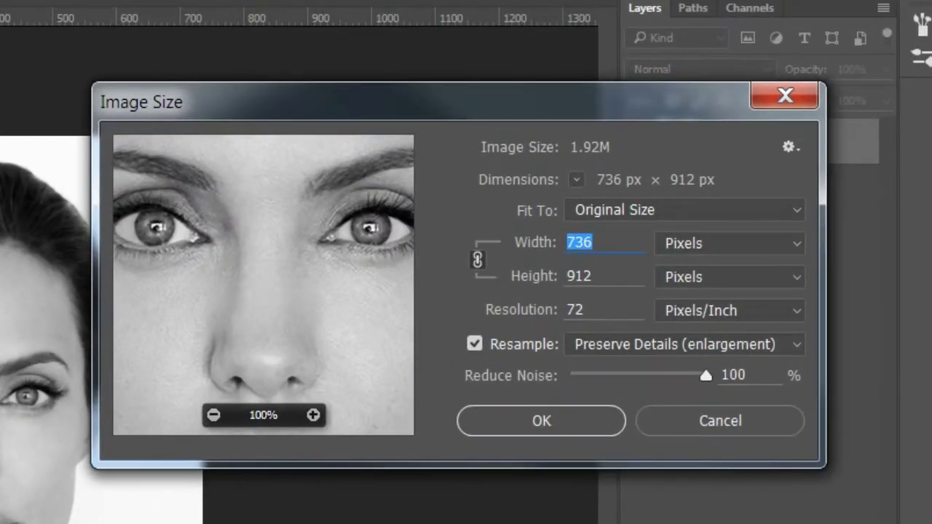
double_click(572, 309)
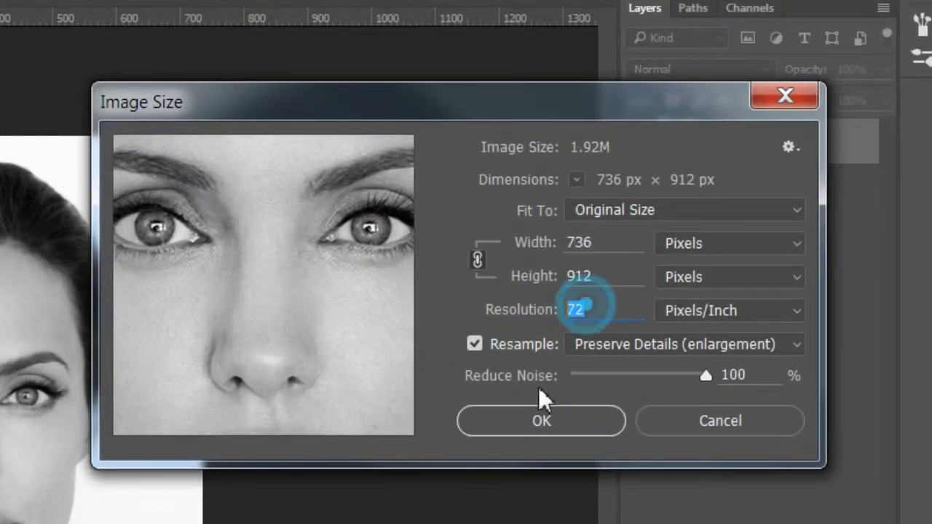
text(300)
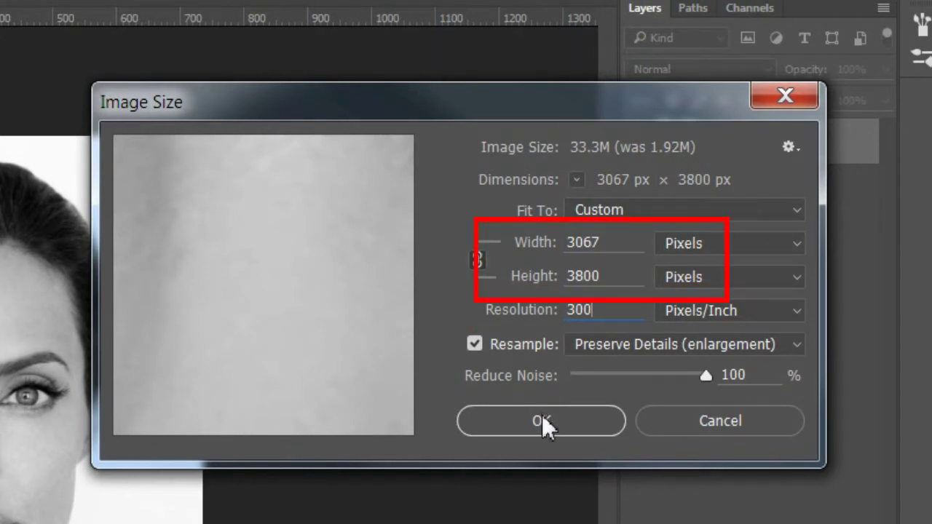
click(542, 421)
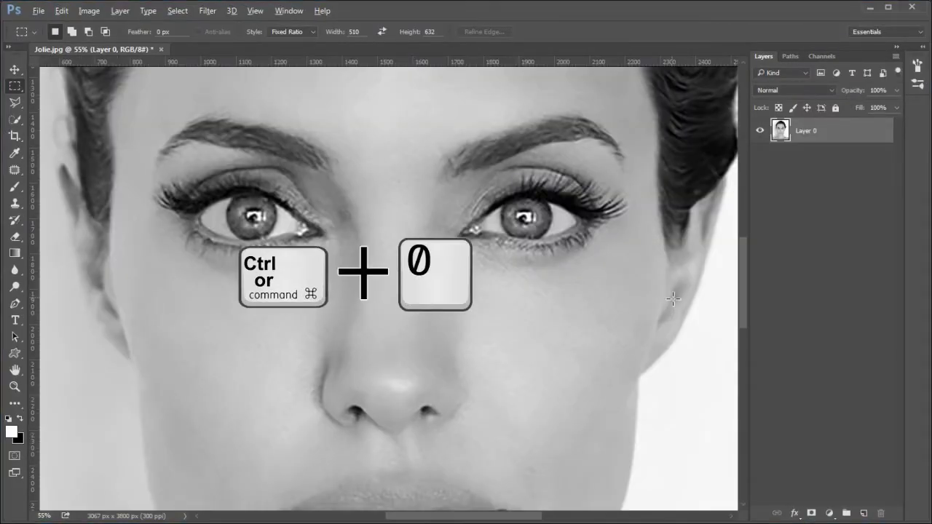
key(ctrl+0)
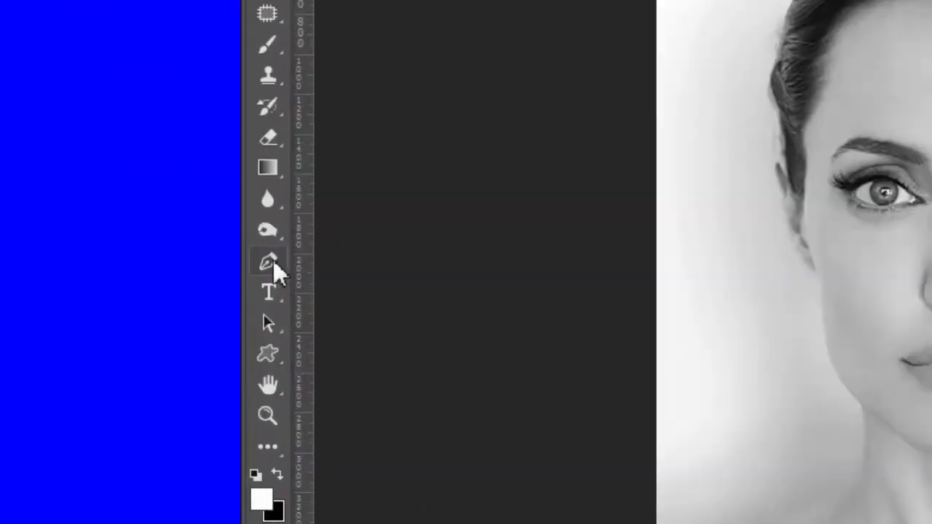
Set the Pen tool to Path mode, and add a layer mask to Layer 0 with the mask active
click(14, 304)
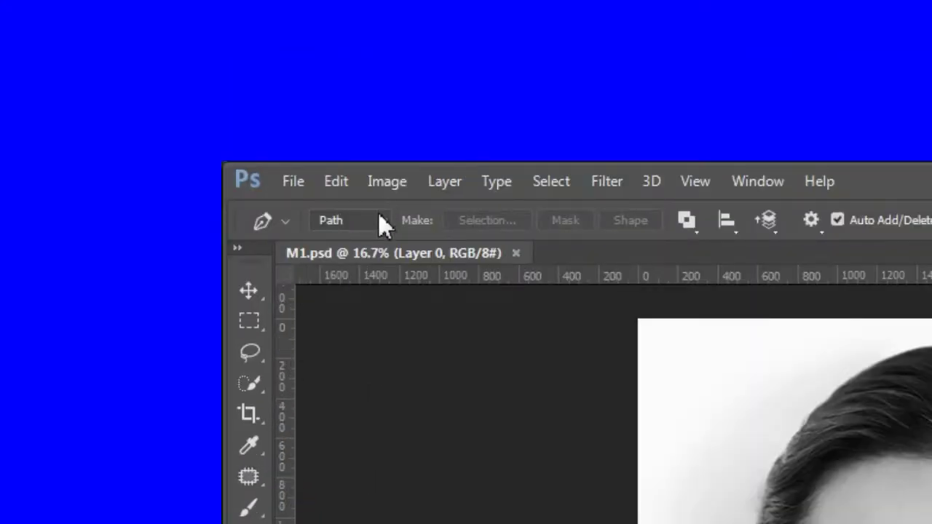
click(380, 217)
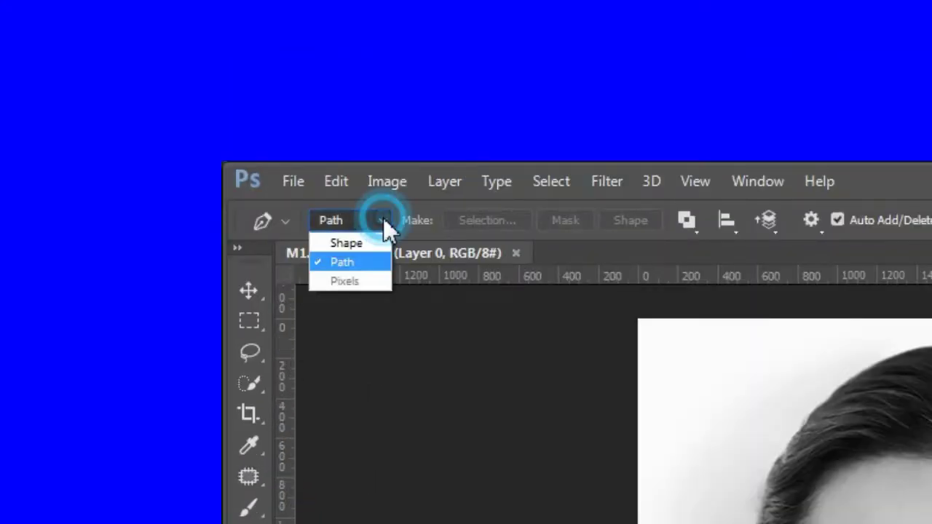
click(368, 262)
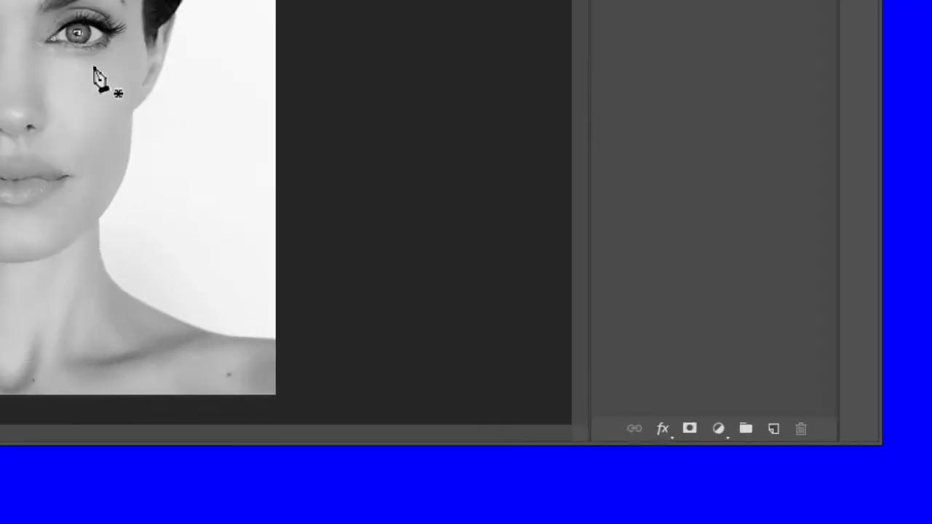
click(692, 430)
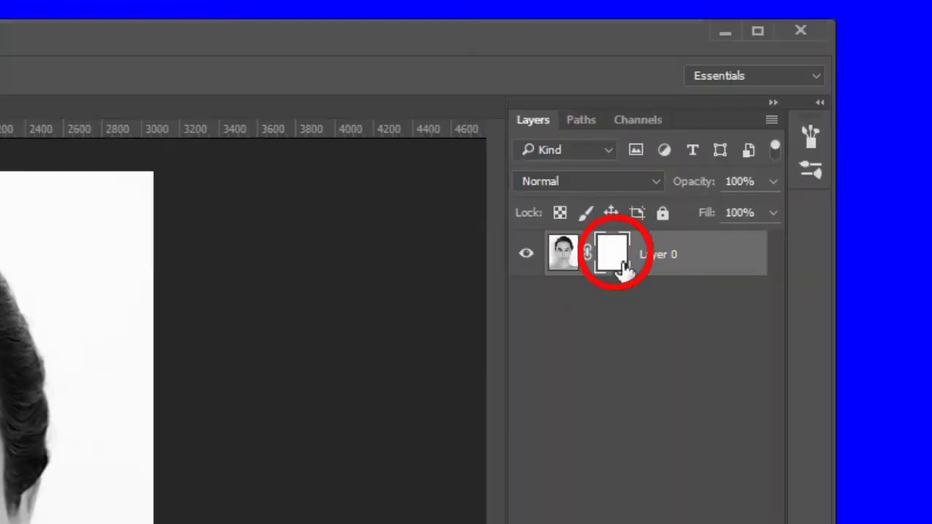
click(622, 263)
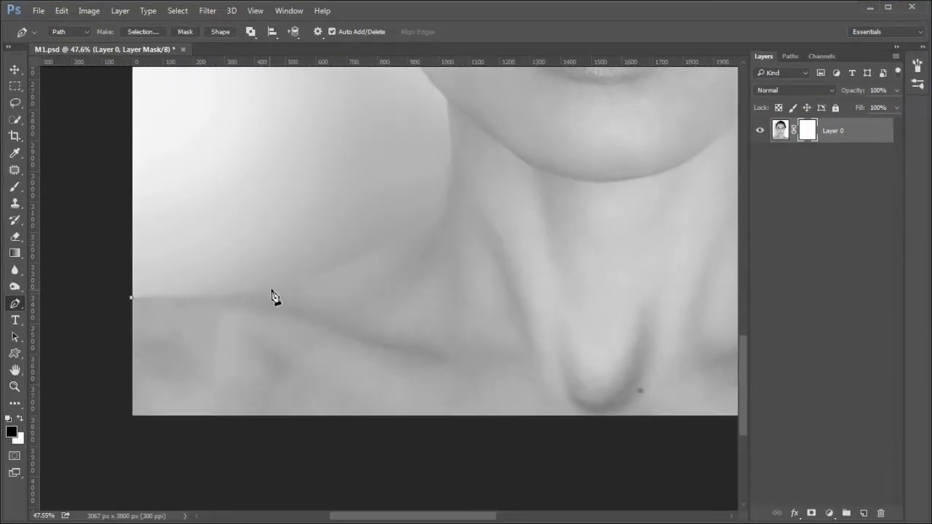
Trace a Pen path along the subject's outline on the photo's left side, from the shoulder up the neck, jaw and ear
drag(271, 289, 305, 281)
drag(443, 210, 427, 197)
scroll(451, 182, up, 3)
drag(394, 161, 386, 139)
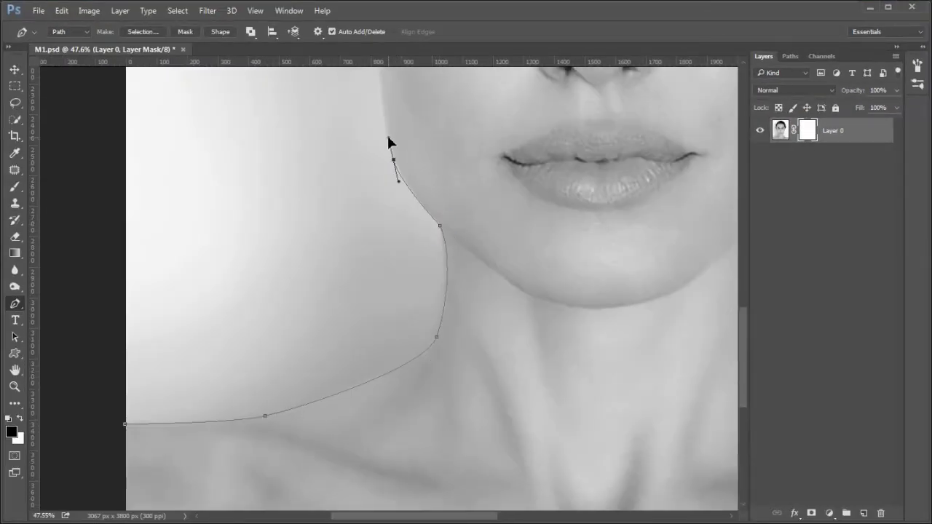
scroll(386, 140, up, 5)
click(362, 212)
drag(320, 166, 312, 143)
scroll(312, 144, up, 5)
click(302, 243)
drag(311, 209, 324, 223)
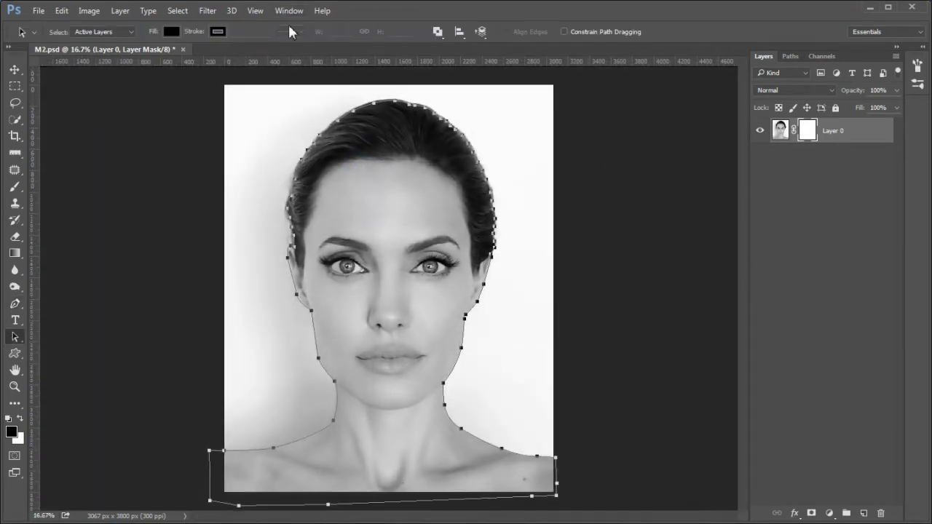
Convert the outline path to a selection, fill its inverse with black on the layer mask to hide the background, and deselect
right_click(374, 225)
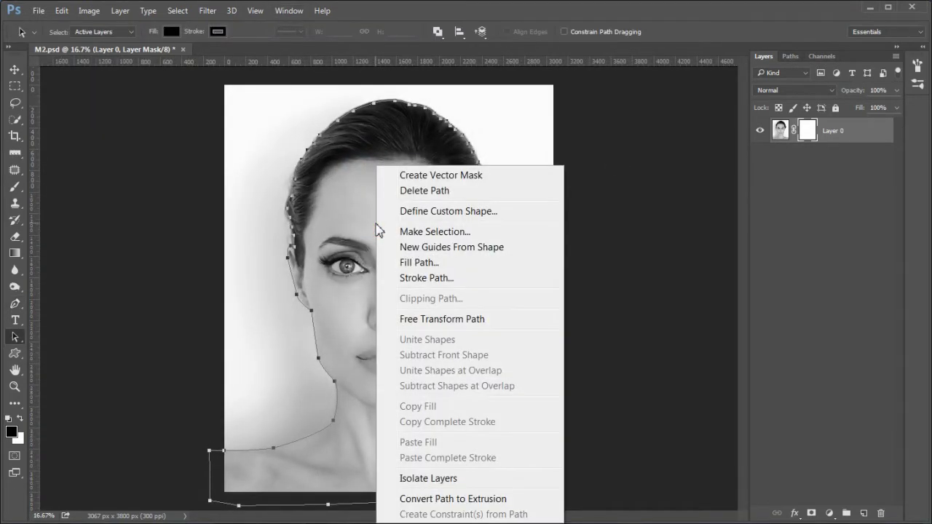
click(434, 232)
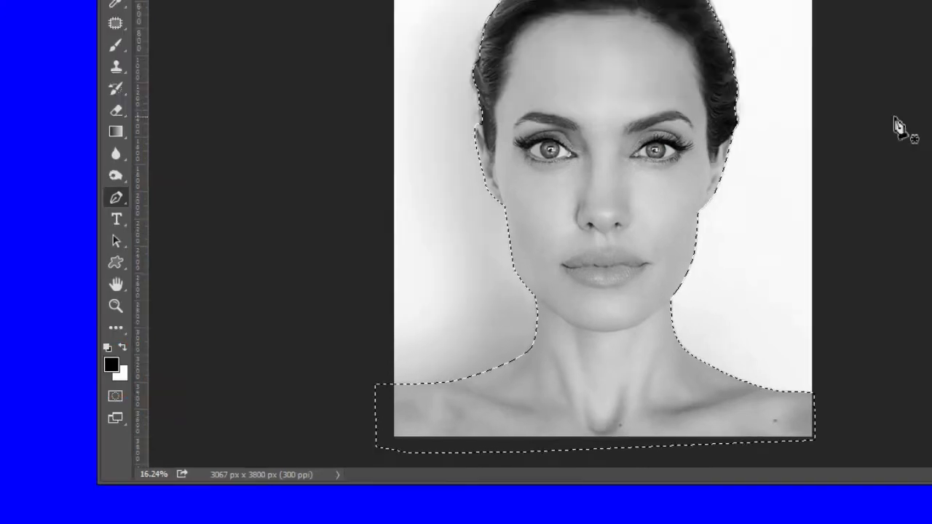
key(ctrl+shift+i)
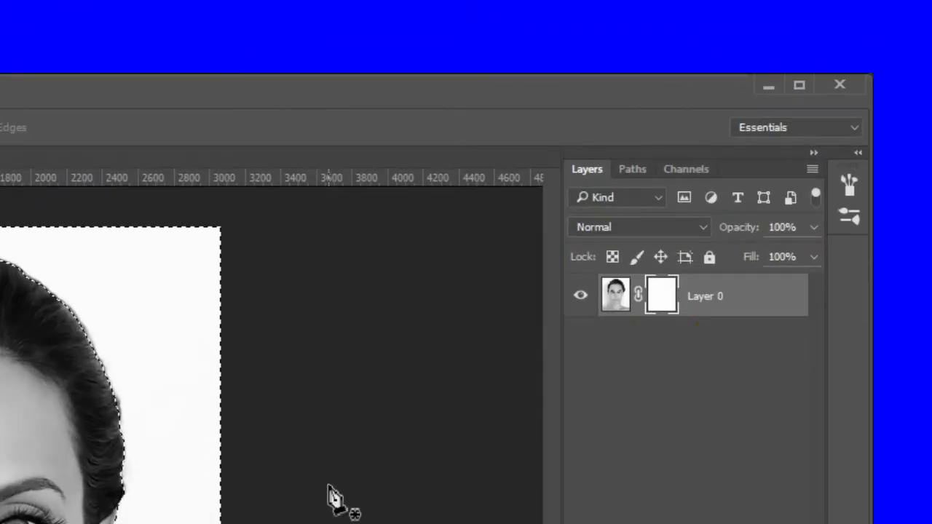
key(alt+BackSpace)
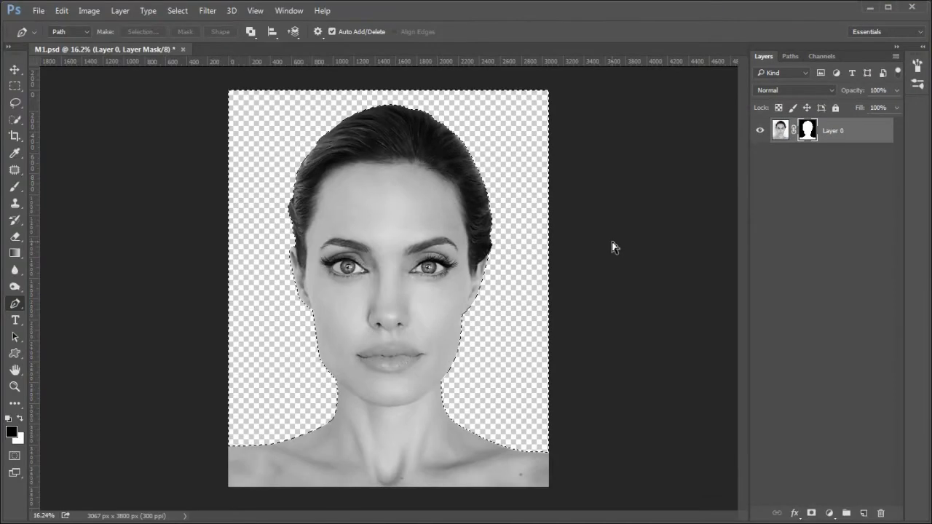
key(ctrl+d)
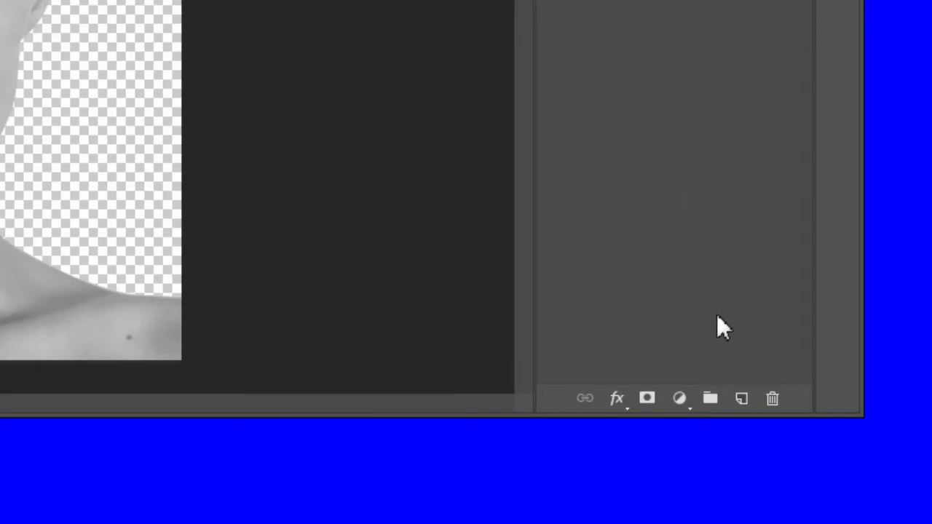
Add a new layer for the background beneath the cutout and set the foreground color to #e5b350
click(741, 399)
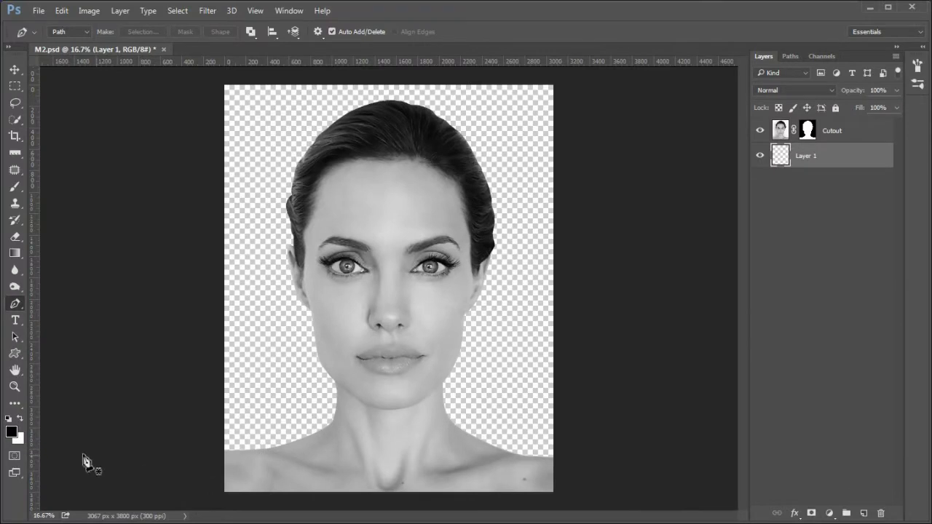
click(12, 431)
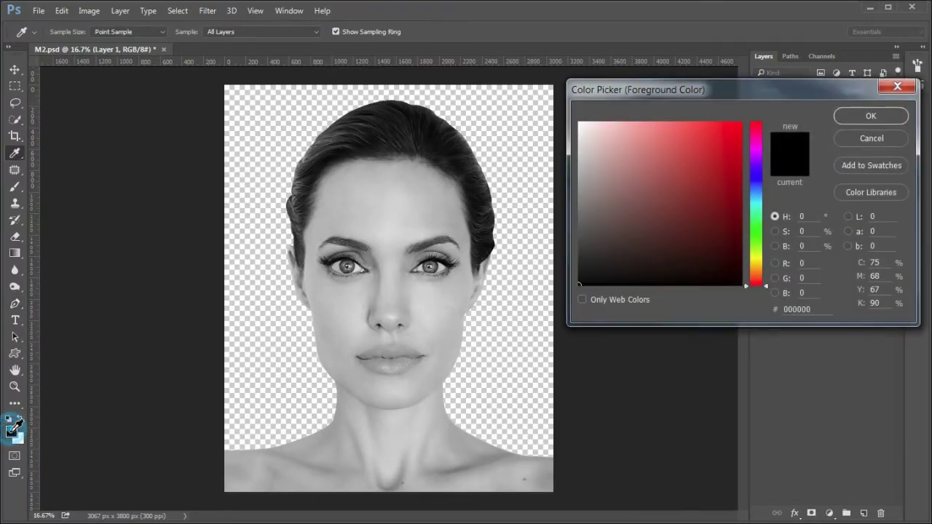
text(e5b350)
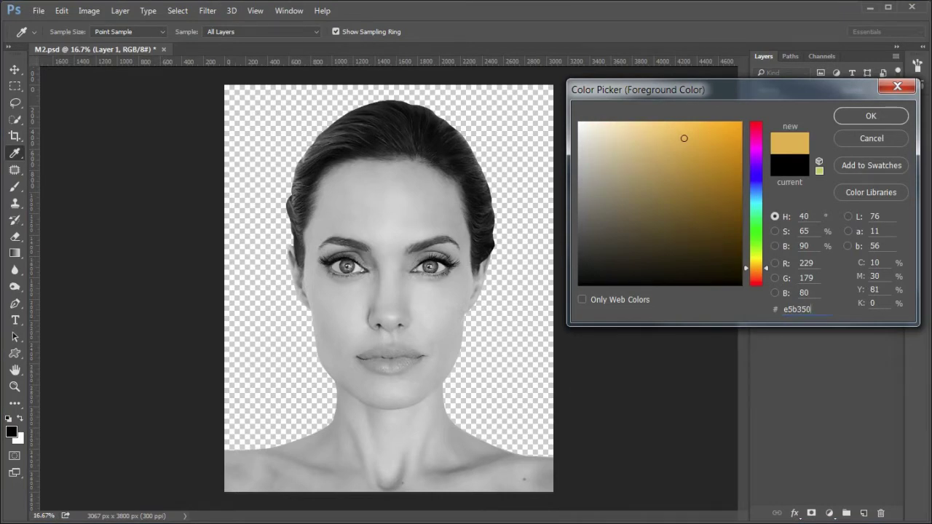
click(871, 117)
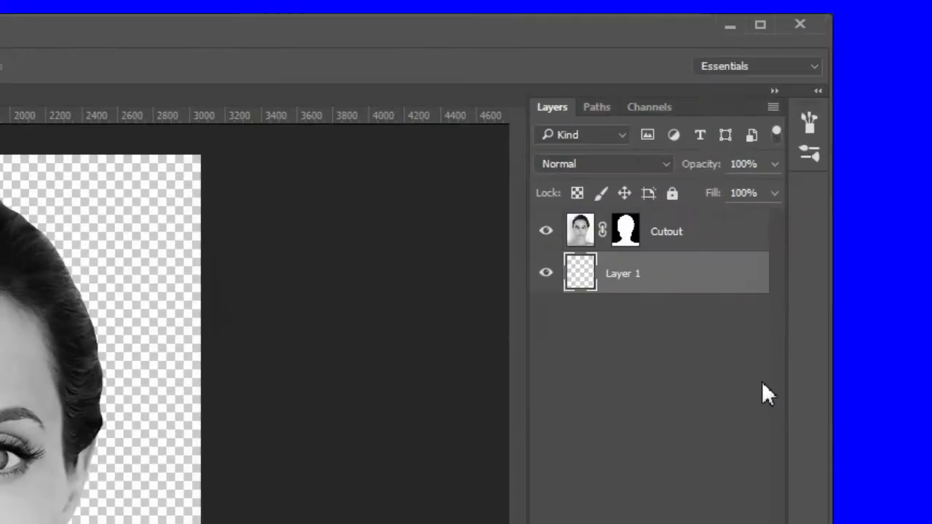
Rename Layer 1 as bg and fill it with the foreground color
double_click(587, 298)
text(bg)
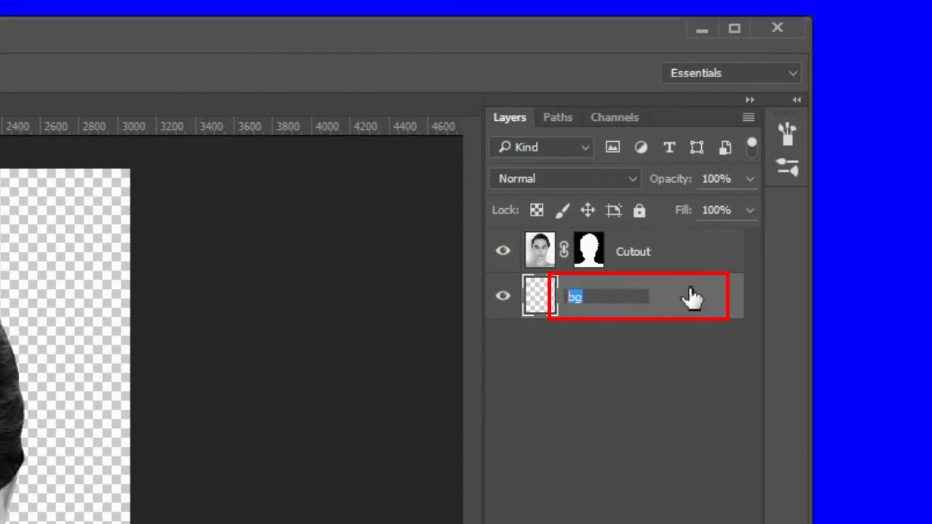
key(Return)
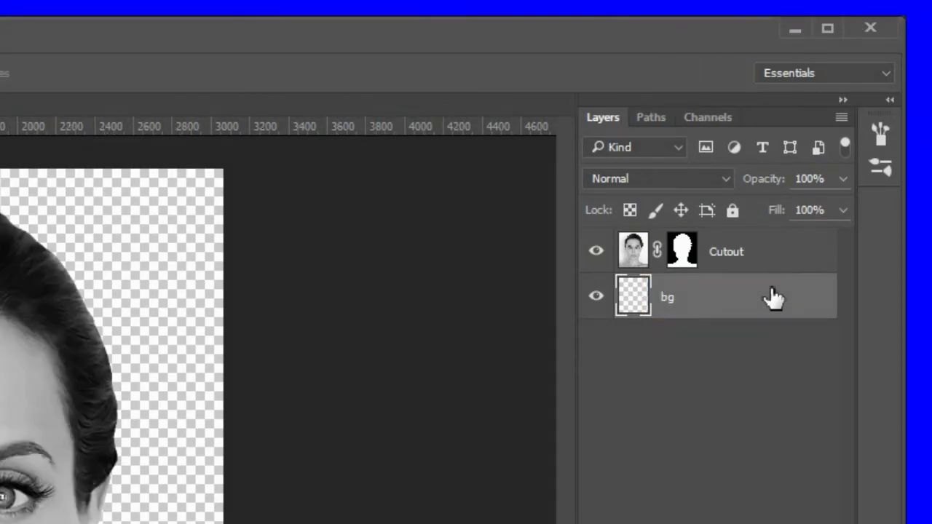
key(alt+BackSpace)
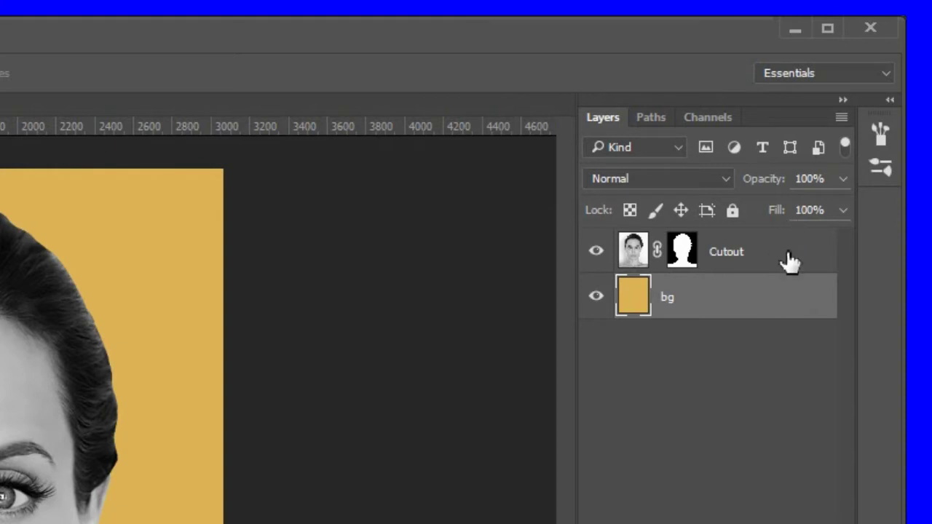
Paint black on the Cutout layer's mask with a size 25 brush to smooth the hair edge on the photo's right side
click(787, 260)
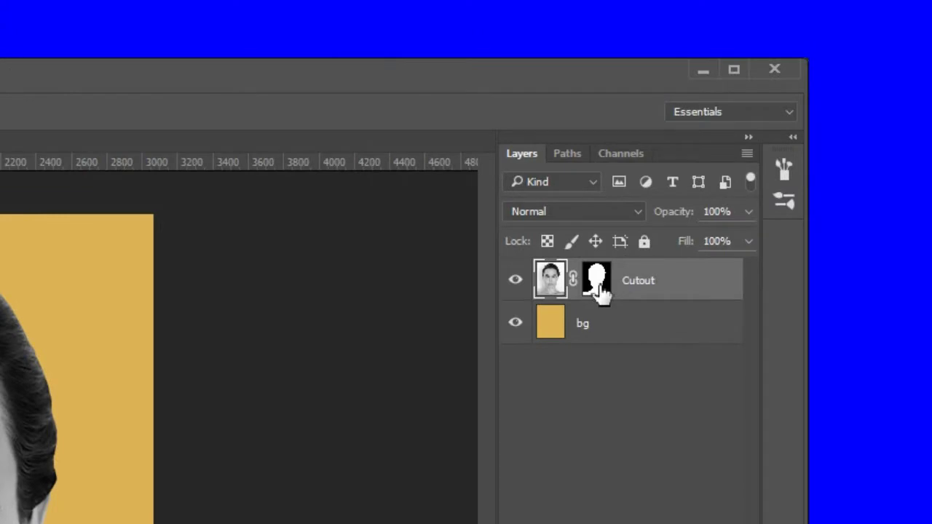
click(597, 286)
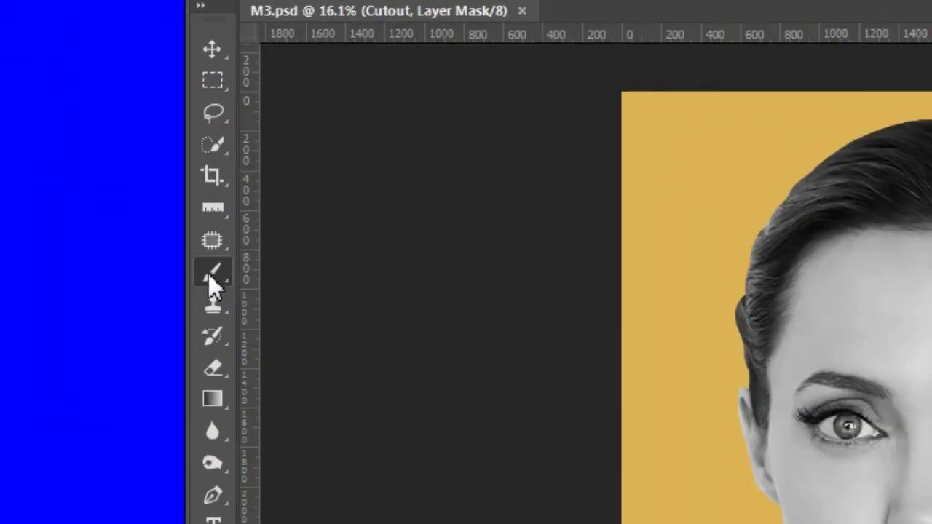
click(209, 275)
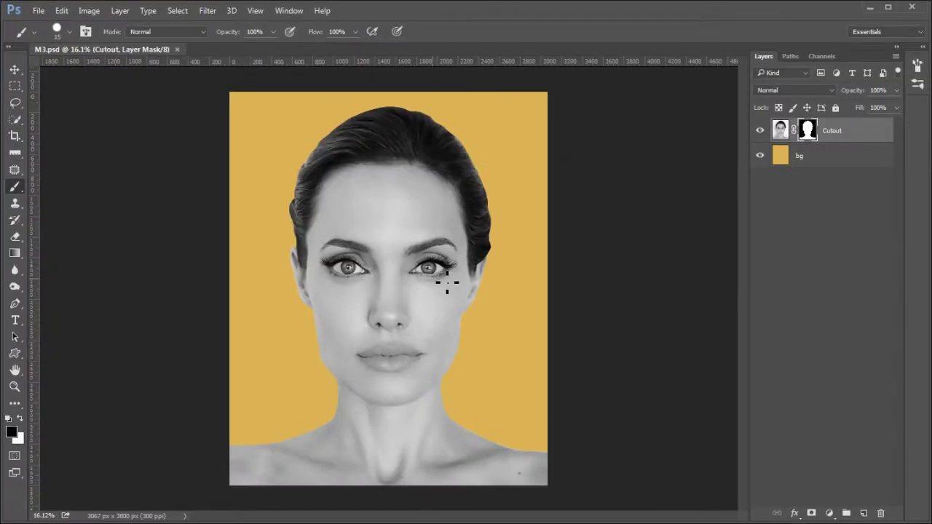
scroll(454, 244, up, 2)
scroll(535, 193, up, 2)
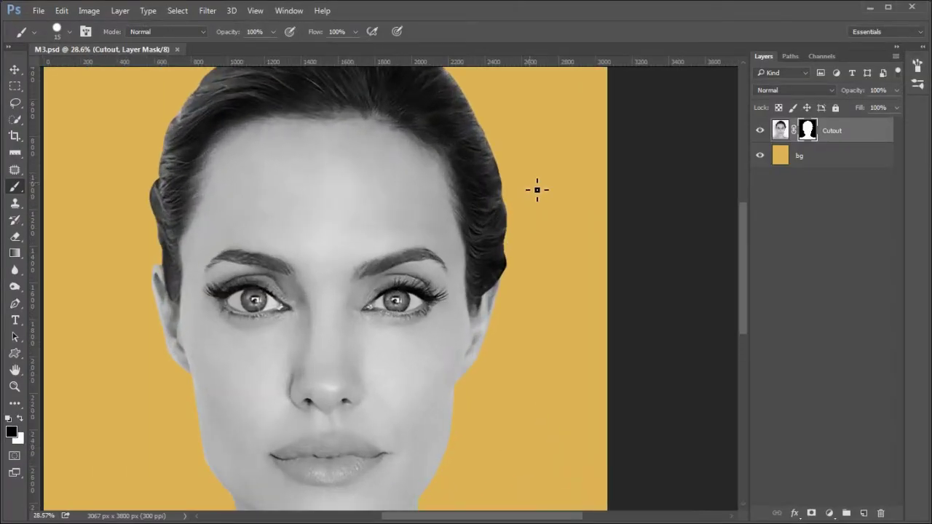
scroll(502, 166, up, 1)
scroll(508, 168, up, 8)
key(bracketright)
key(bracketright)
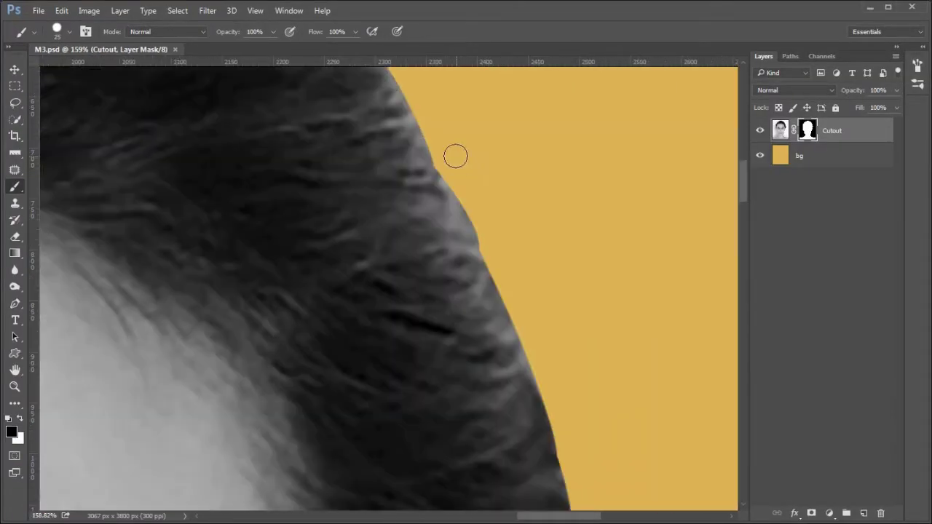
click(446, 164)
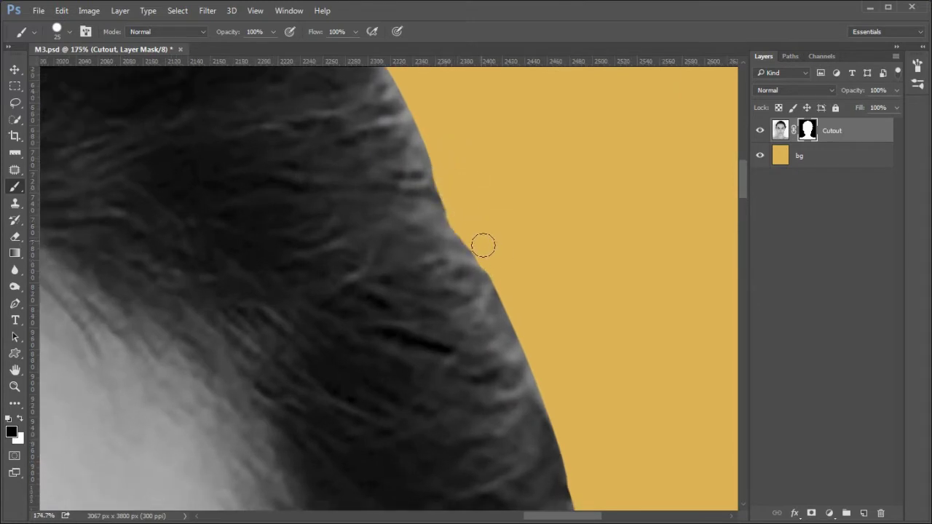
scroll(584, 270, down, 4)
mouse_move(573, 274)
mouse_down()
mouse_move(560, 289)
mouse_move(575, 322)
mouse_move(567, 314)
mouse_up()
scroll(616, 297, down, 6)
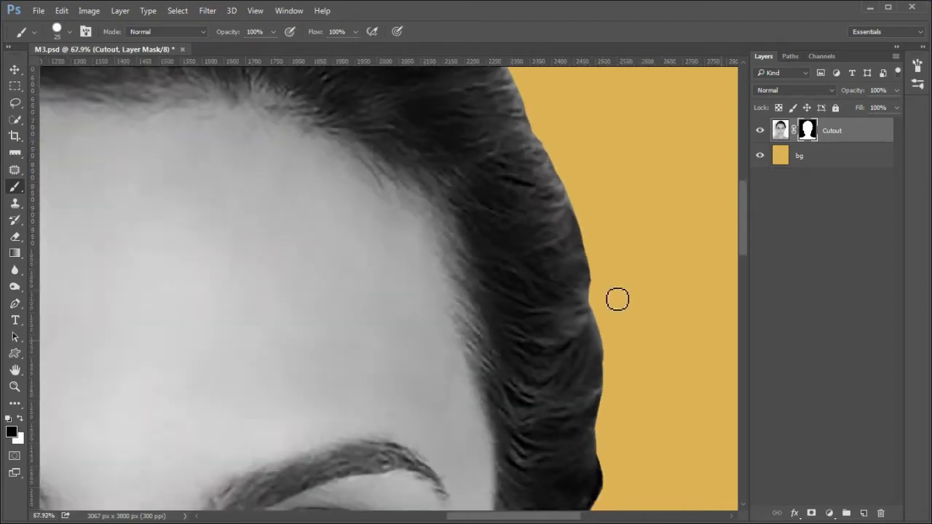
Apply the layer mask permanently to the Cutout layer
key(ctrl+0)
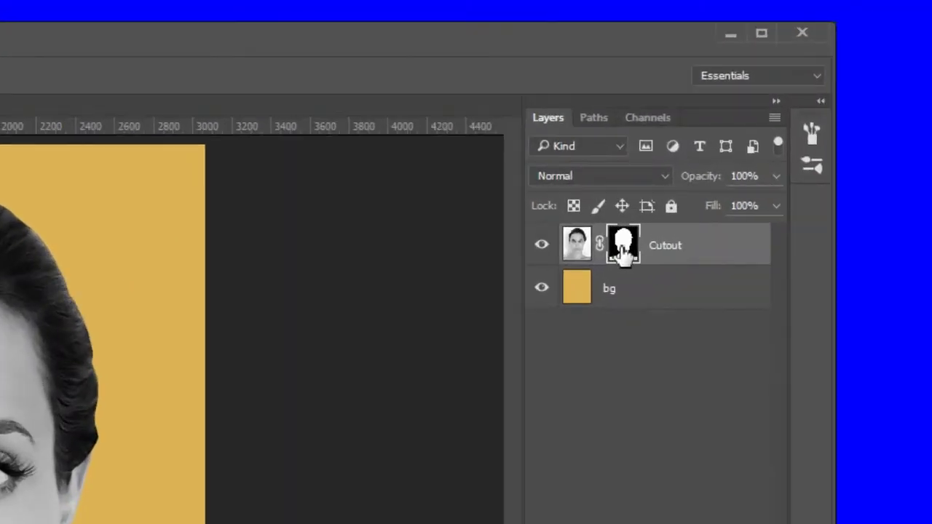
right_click(804, 130)
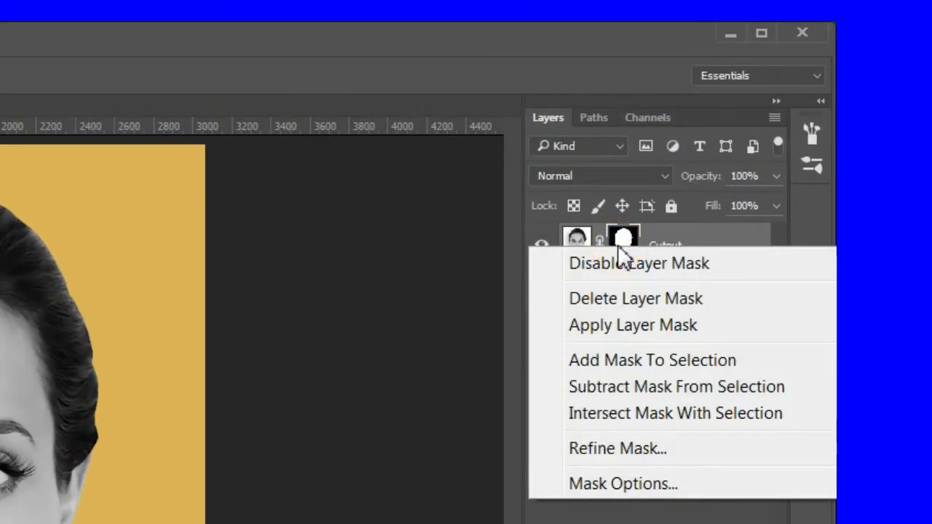
click(650, 329)
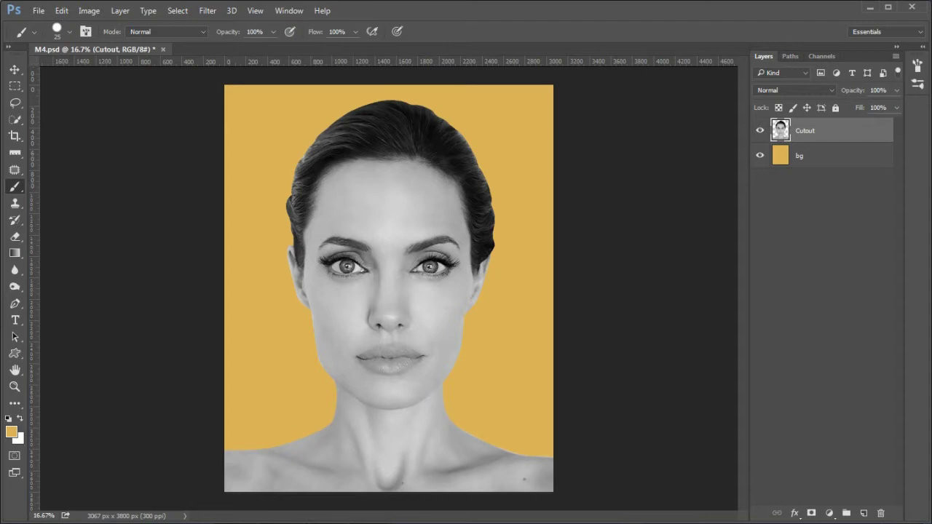
Add a Levels adjustment layer above Cutout with the Lighten Shadows preset and clip it to the Cutout layer
click(850, 131)
click(829, 512)
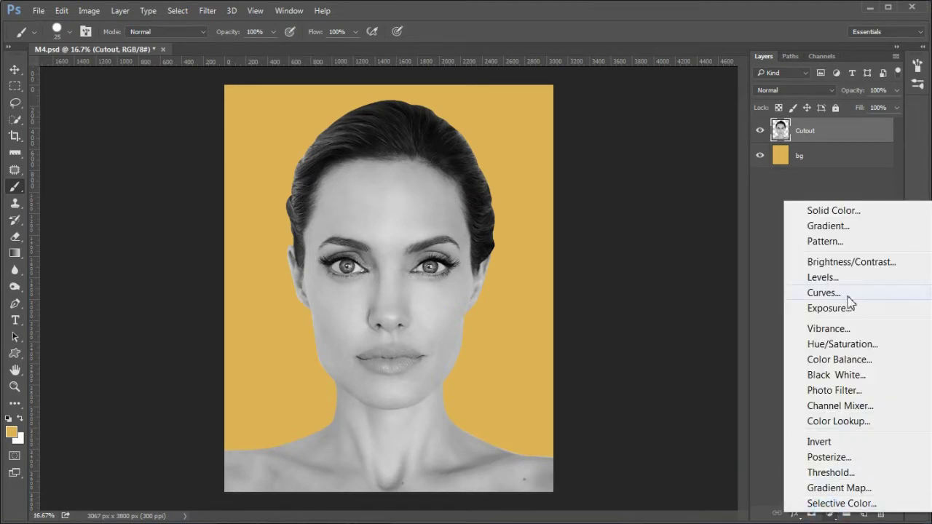
click(848, 278)
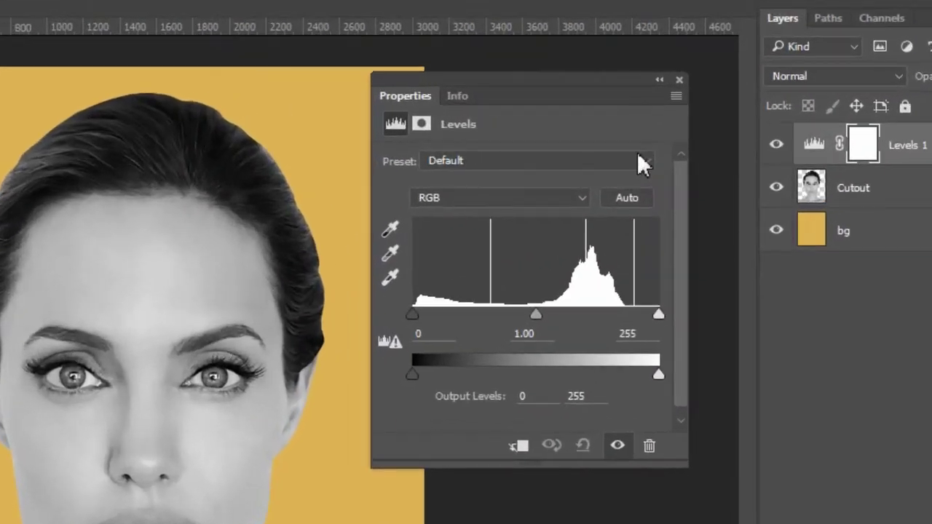
click(645, 161)
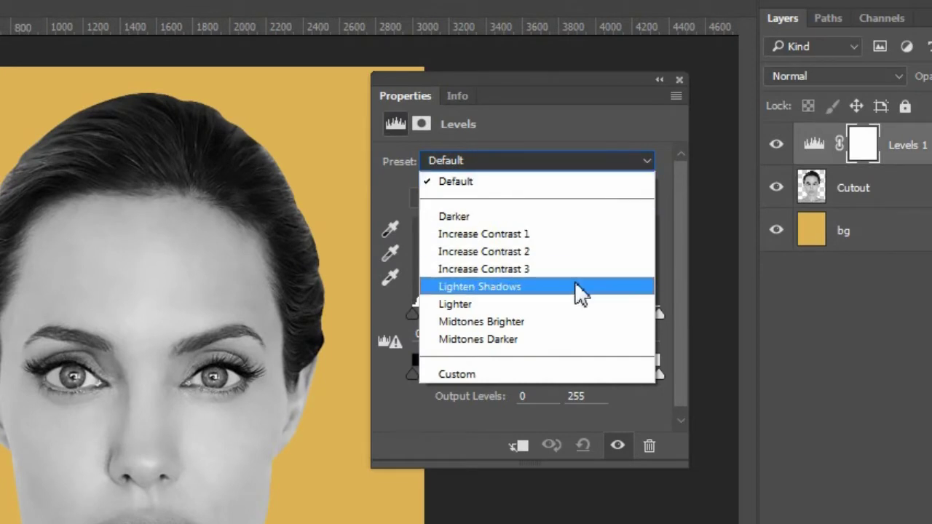
click(575, 286)
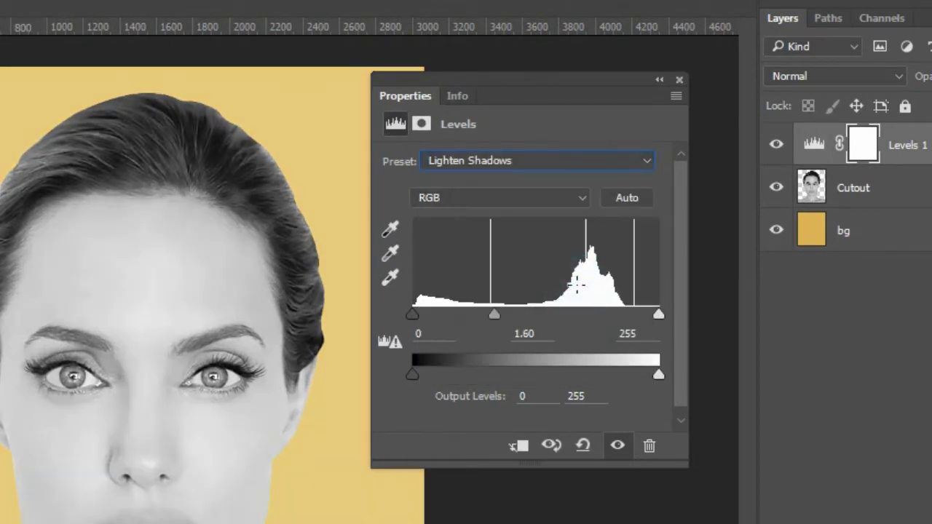
click(519, 447)
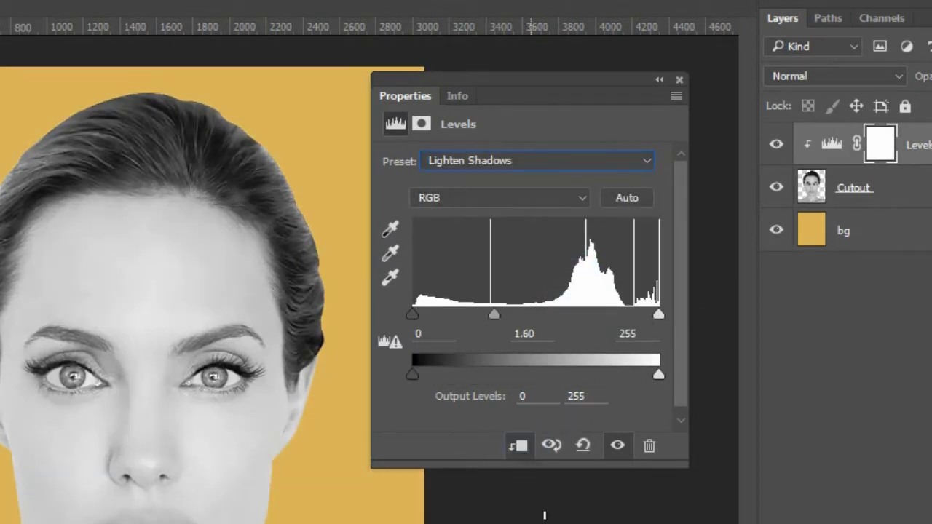
click(678, 80)
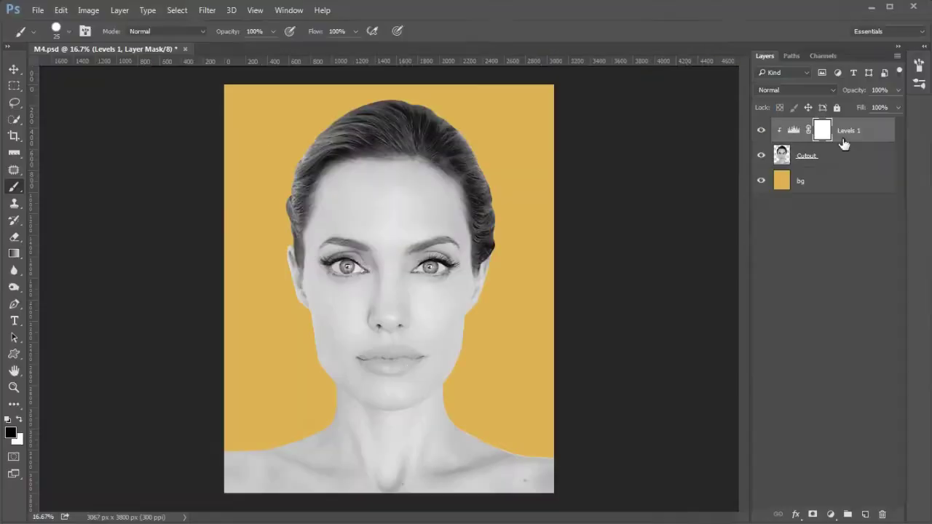
Rename the clipped Levels adjustment layer as lighten
double_click(924, 146)
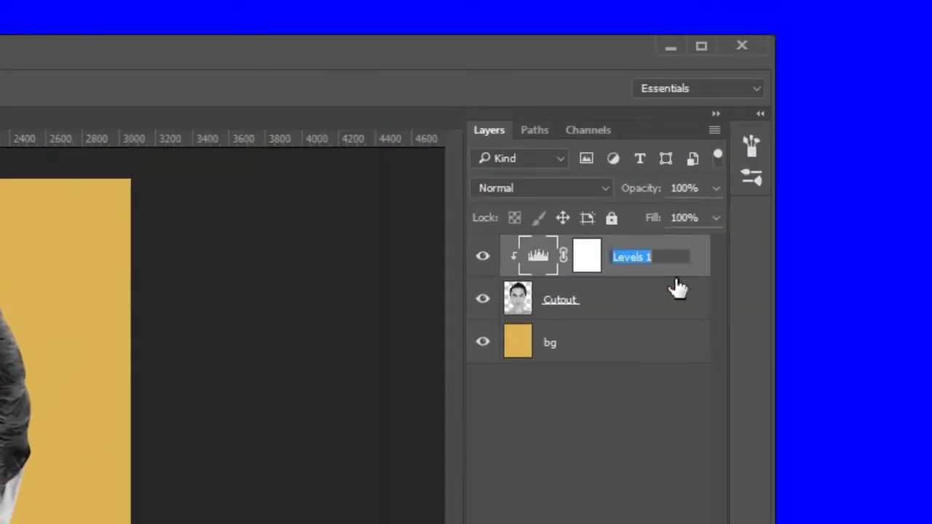
text(lighten)
key(Return)
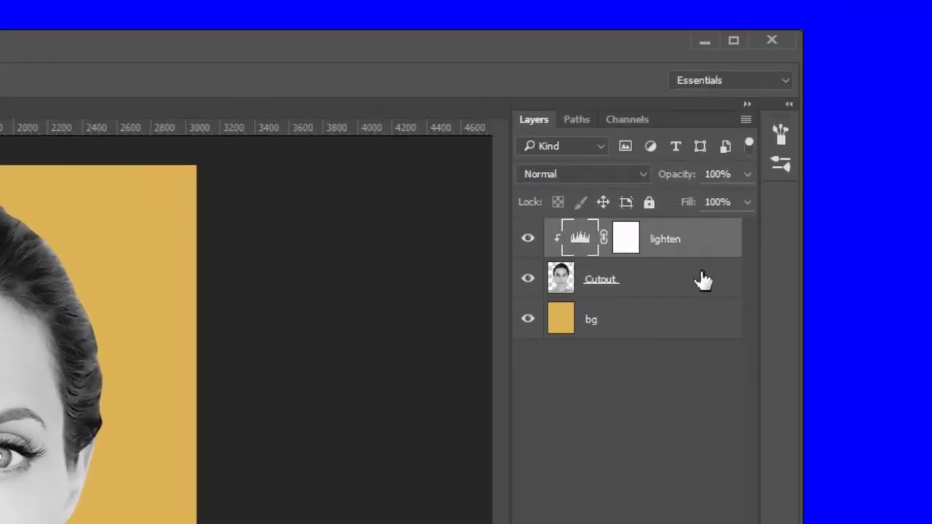
Add a layer named Dodge-Burn directly above Cutout, clipped to it, in Overlay mode and filled with the neutral 50% gray
click(868, 155)
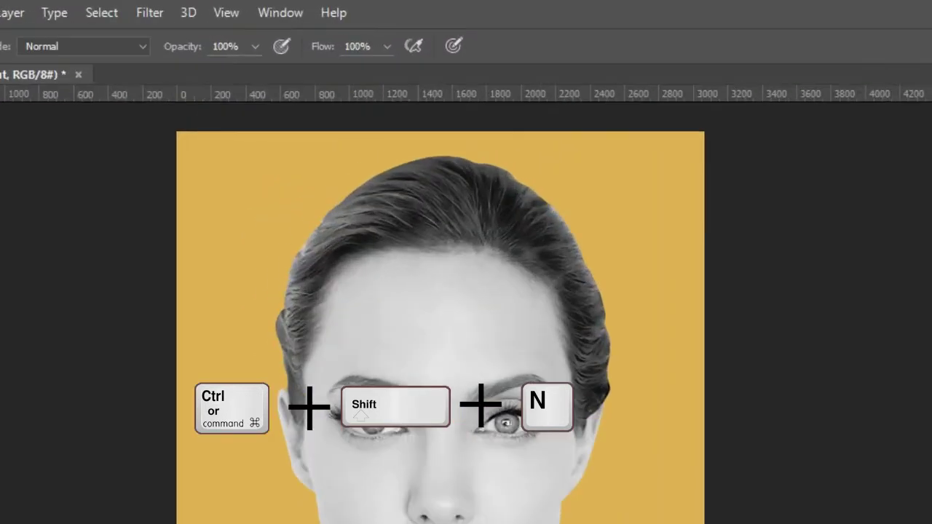
key(ctrl+shift+n)
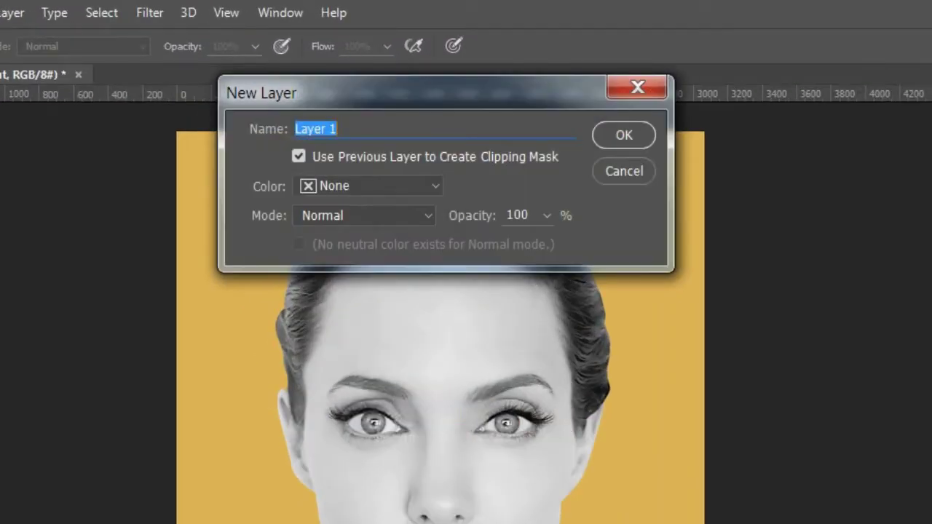
text(Dodge-Burn)
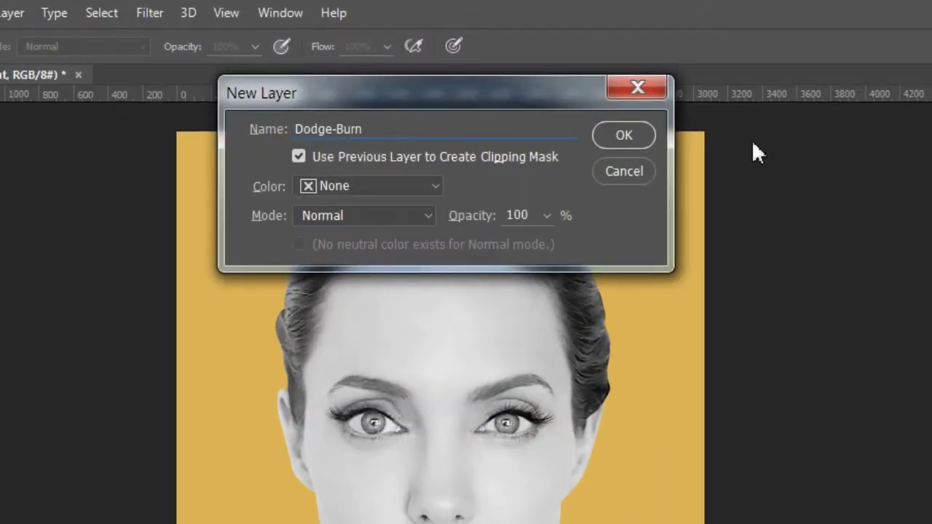
key(ctrl+a)
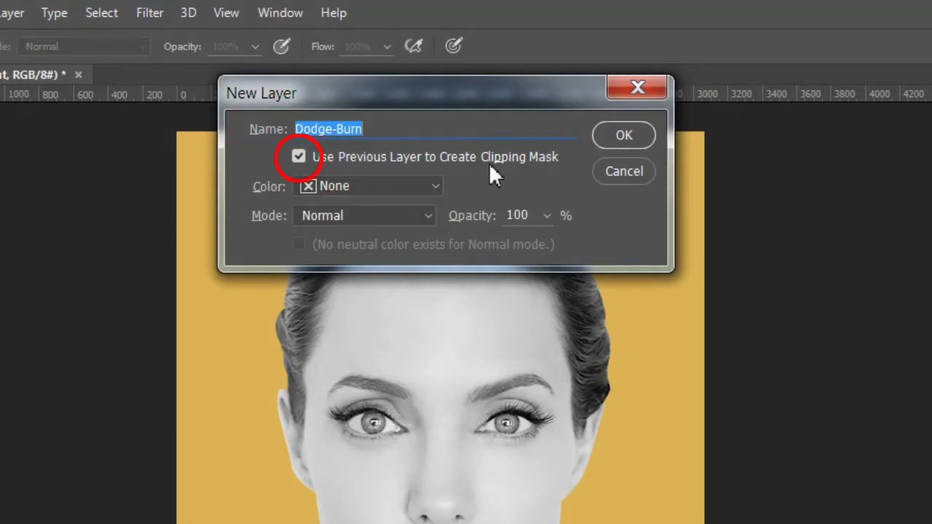
click(417, 213)
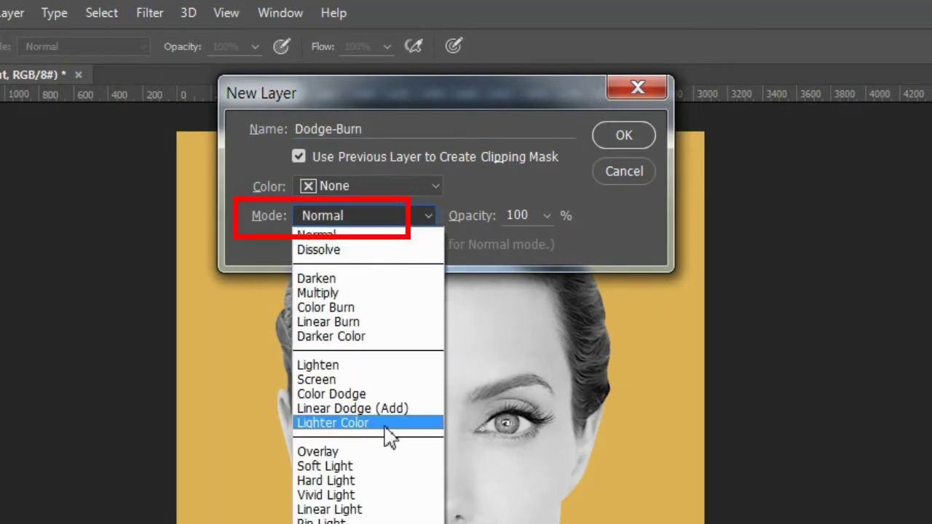
click(394, 453)
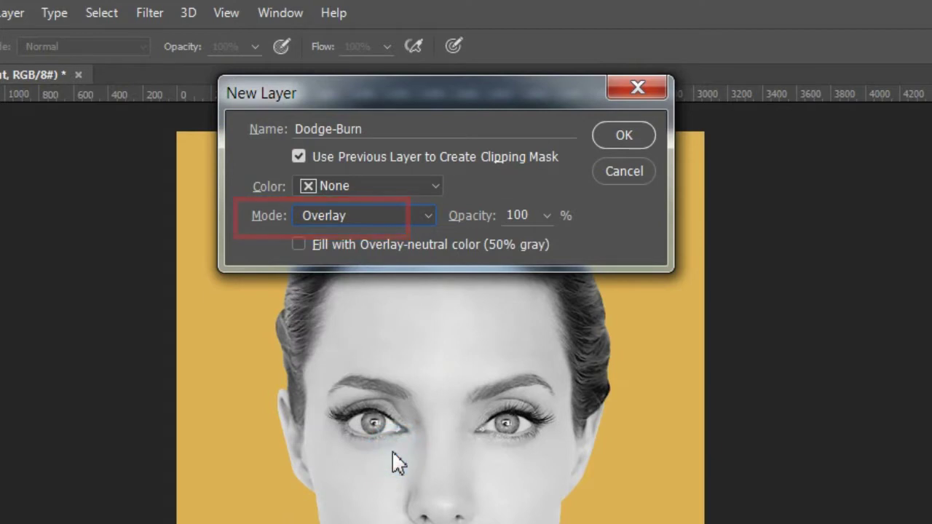
click(300, 244)
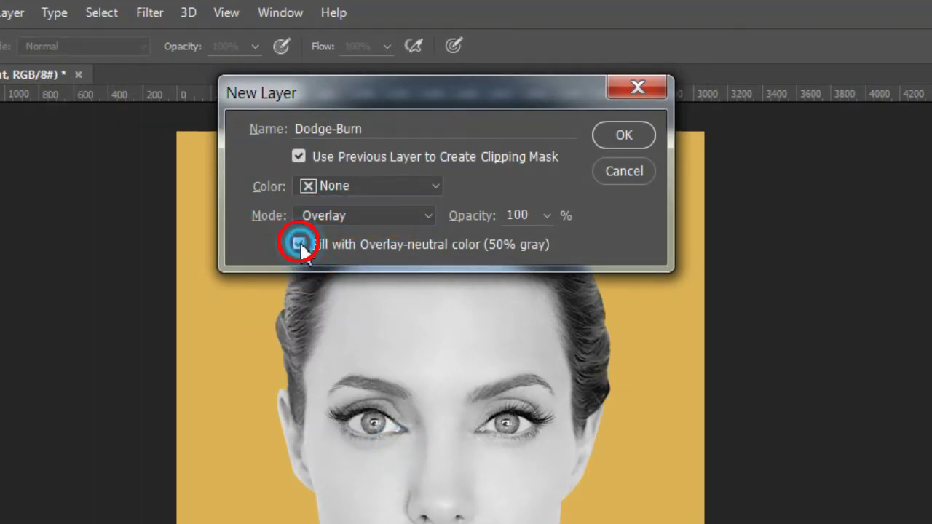
click(627, 136)
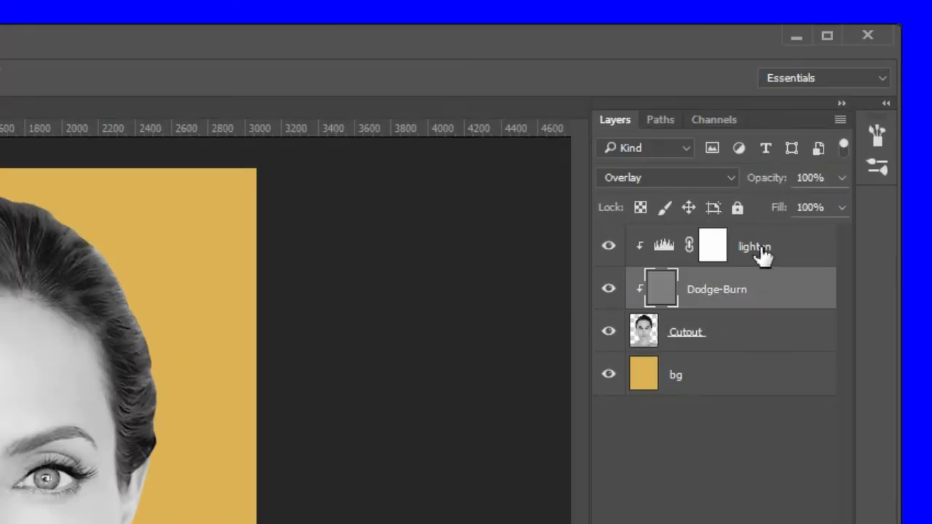
Add a Solid Color fill layer of #022964 above the lighten layer and clip it to the cutout
click(758, 248)
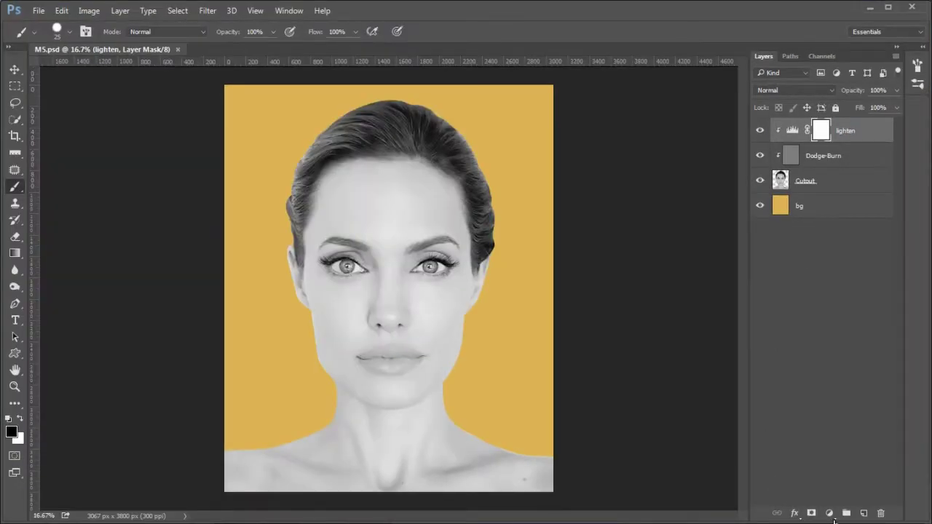
click(829, 513)
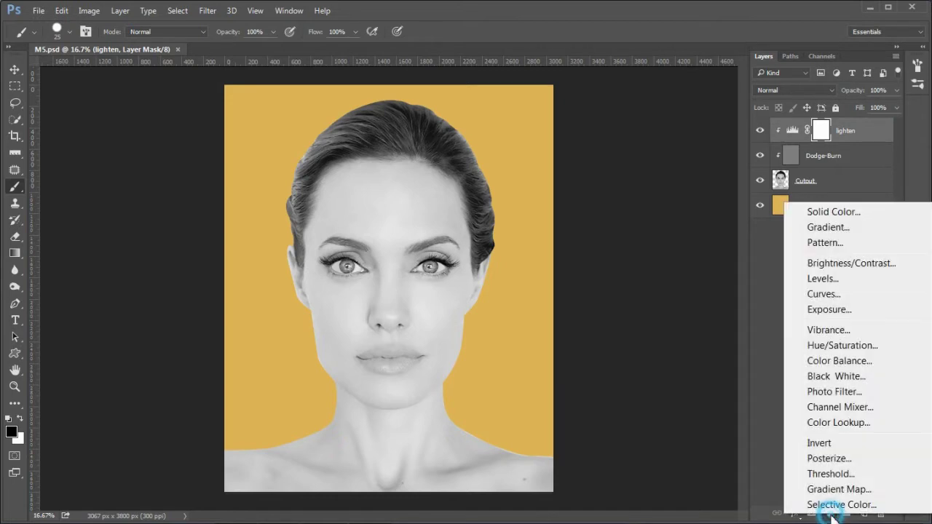
click(856, 212)
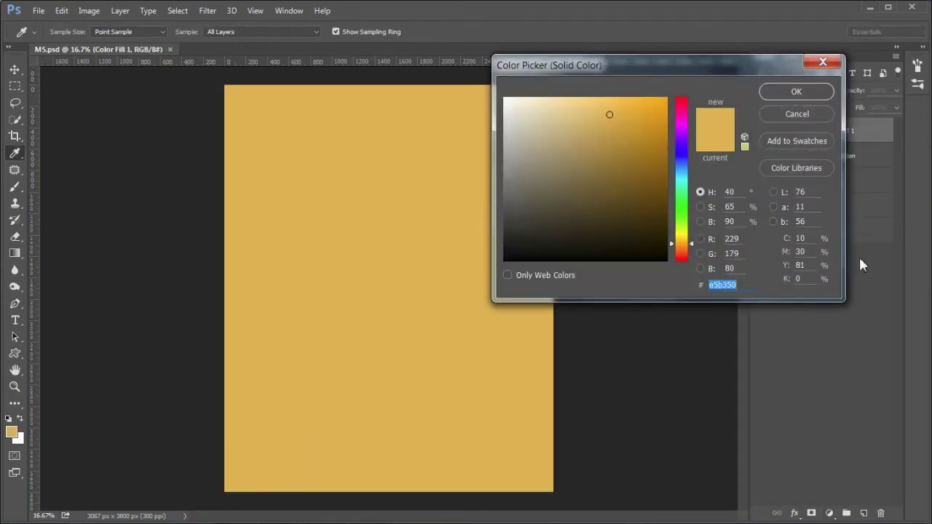
text(022964)
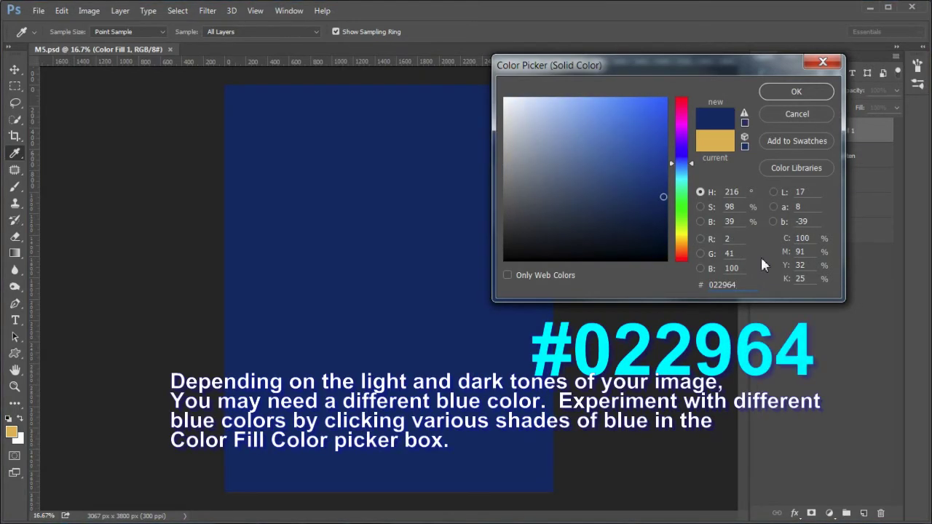
click(796, 92)
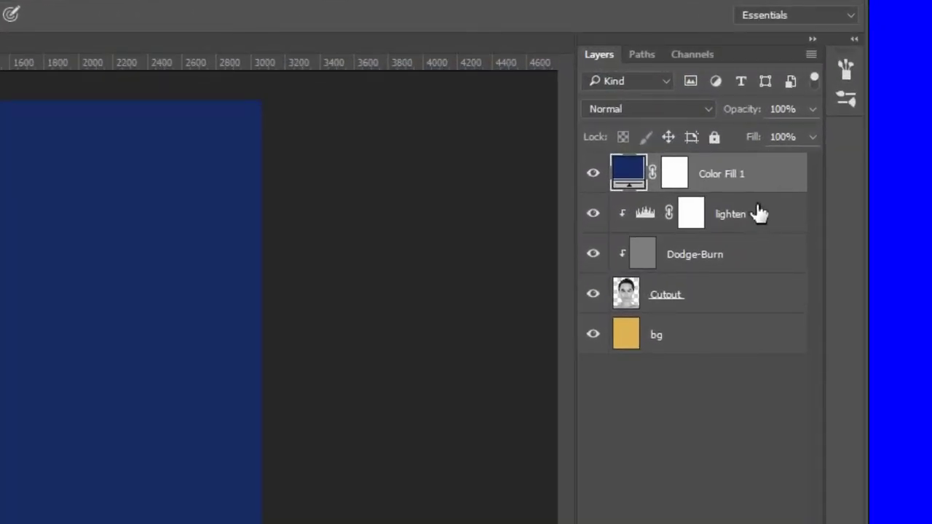
drag(762, 191, 762, 187)
alt+click(762, 188)
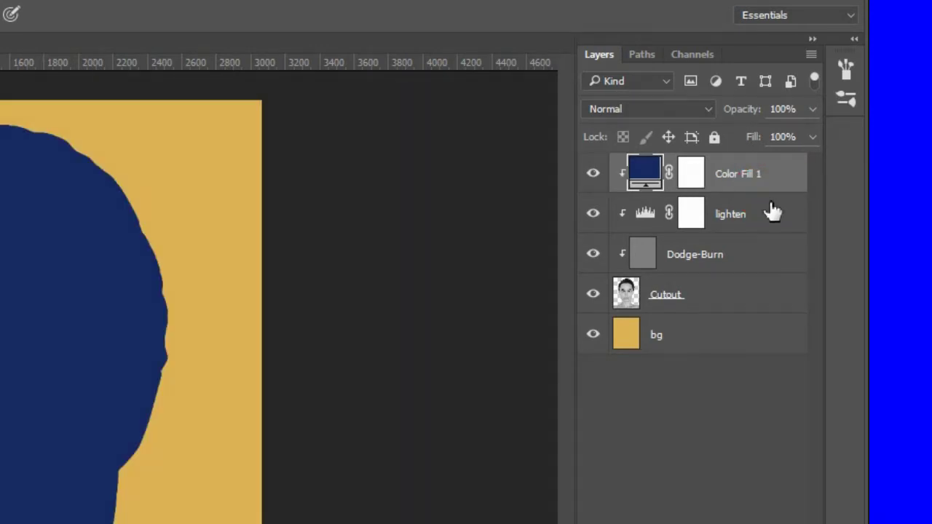
Rename the blue fill layer as skin color and change its blend mode to tint the portrait while keeping its tones
double_click(737, 173)
text(skin color)
key(Return)
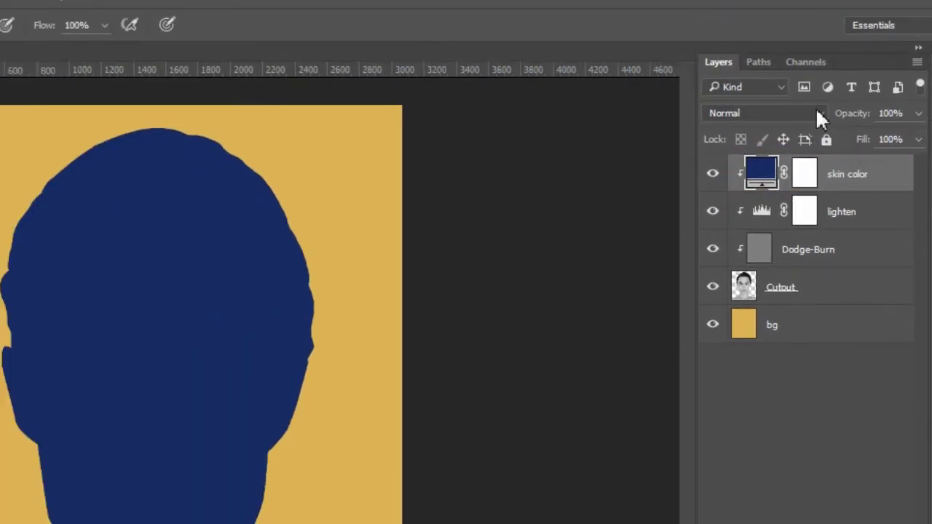
click(817, 114)
click(799, 187)
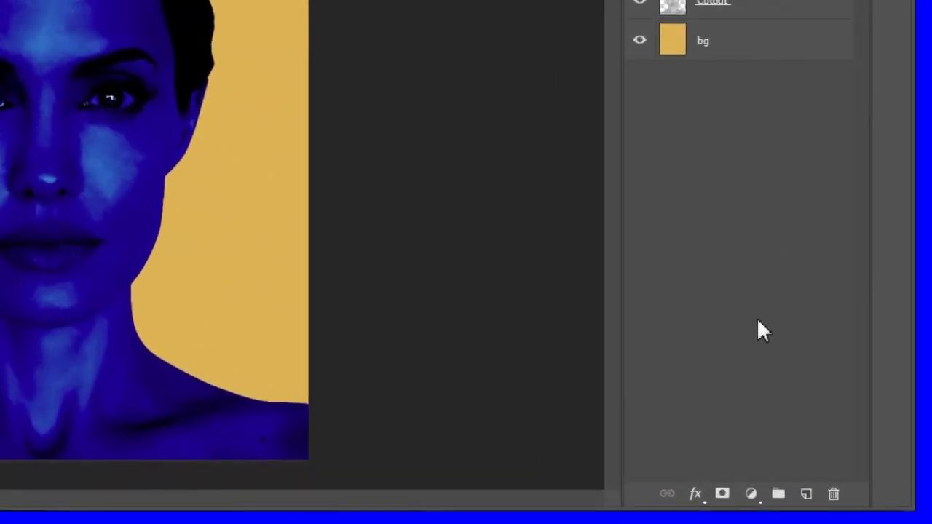
Add a Vibrance adjustment layer above skin color with Vibrance 90 and Saturation 90, clipped to the cutout
click(752, 494)
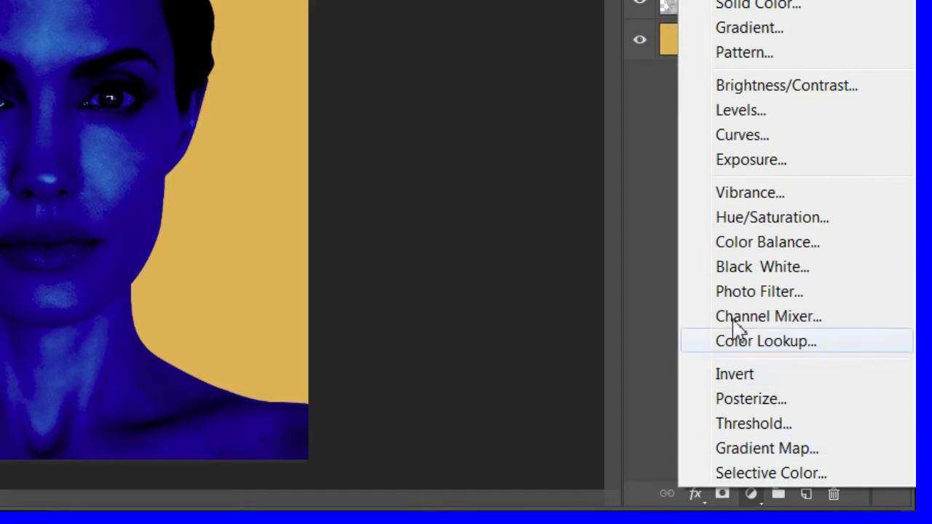
click(738, 194)
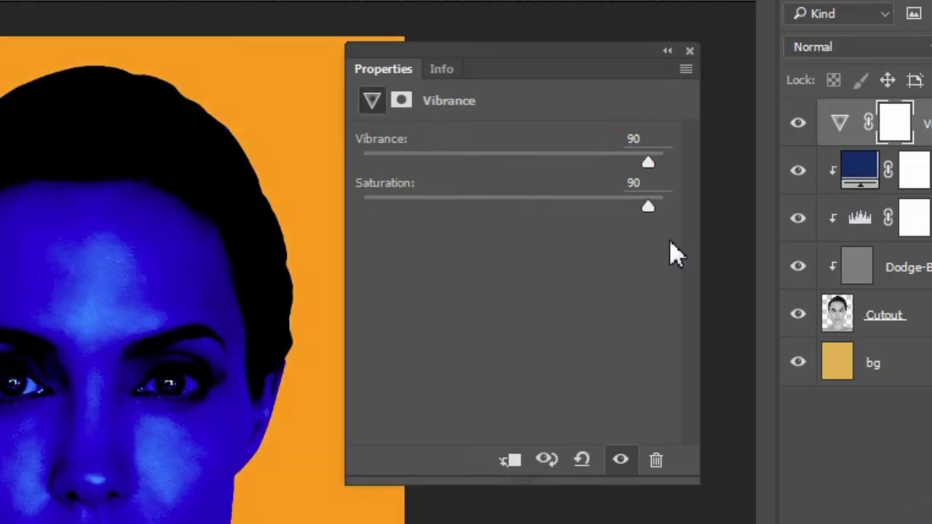
click(513, 461)
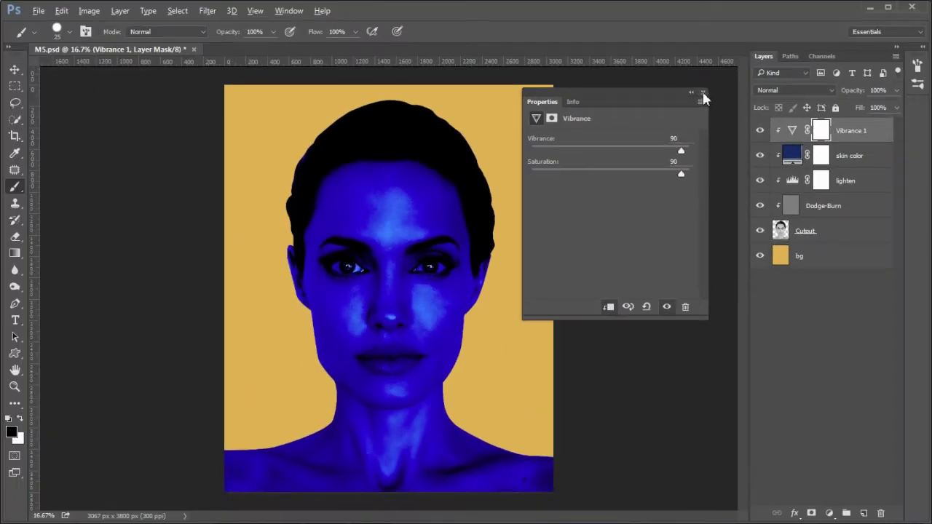
click(703, 93)
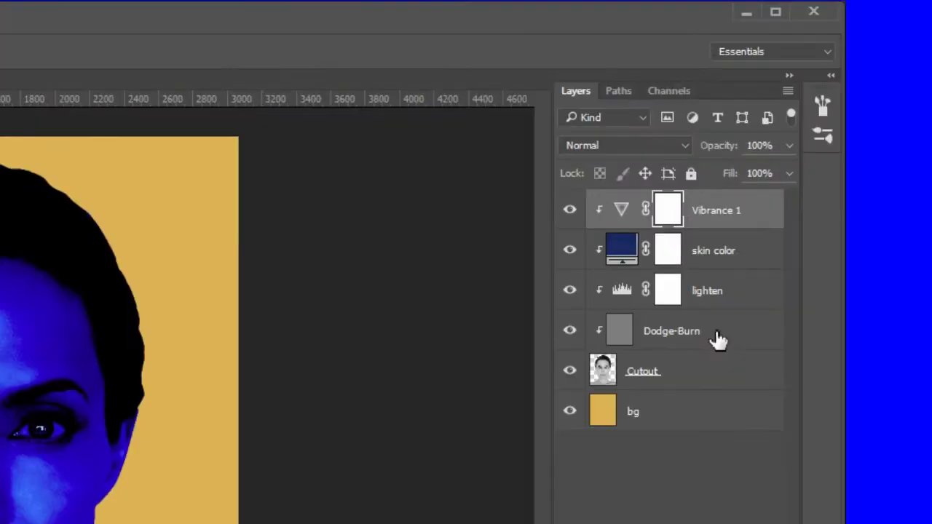
On the Dodge-Burn layer, brush white at 12% opacity over the dark areas of the shoulders and collarbones to lighten them
click(855, 210)
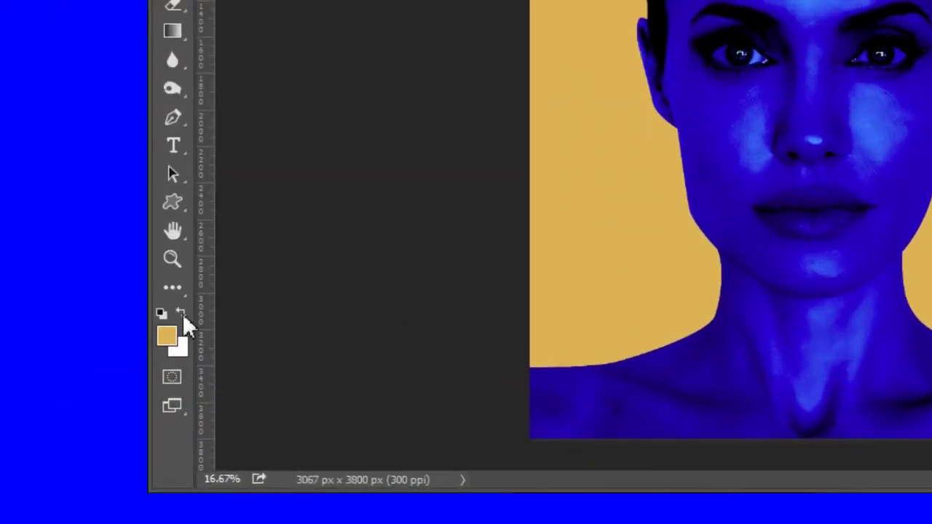
click(183, 314)
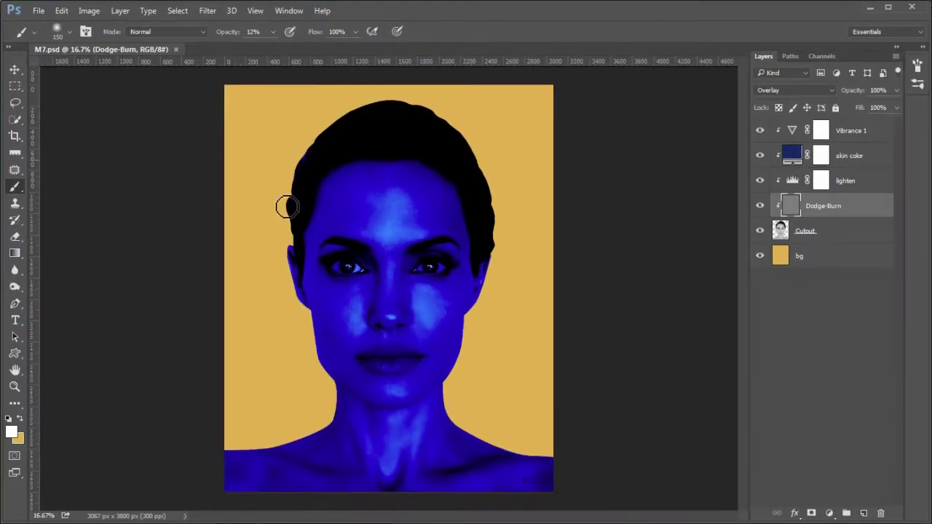
scroll(308, 383, up, 3)
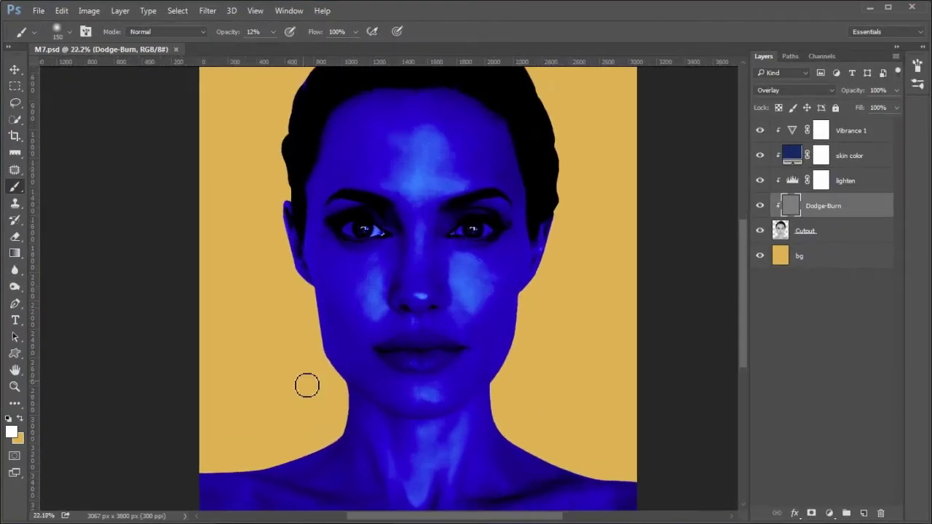
mouse_move(301, 414)
mouse_down()
mouse_move(233, 167)
mouse_move(235, 177)
mouse_up()
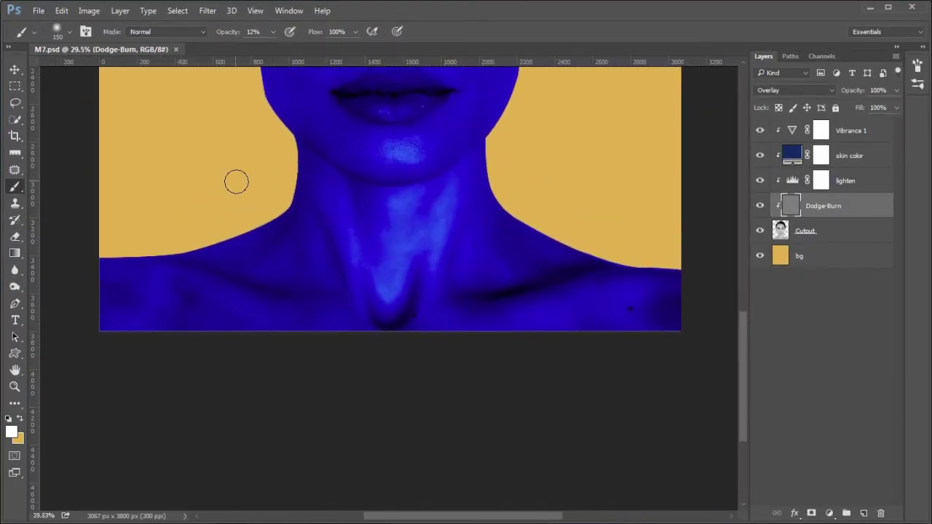
click(192, 266)
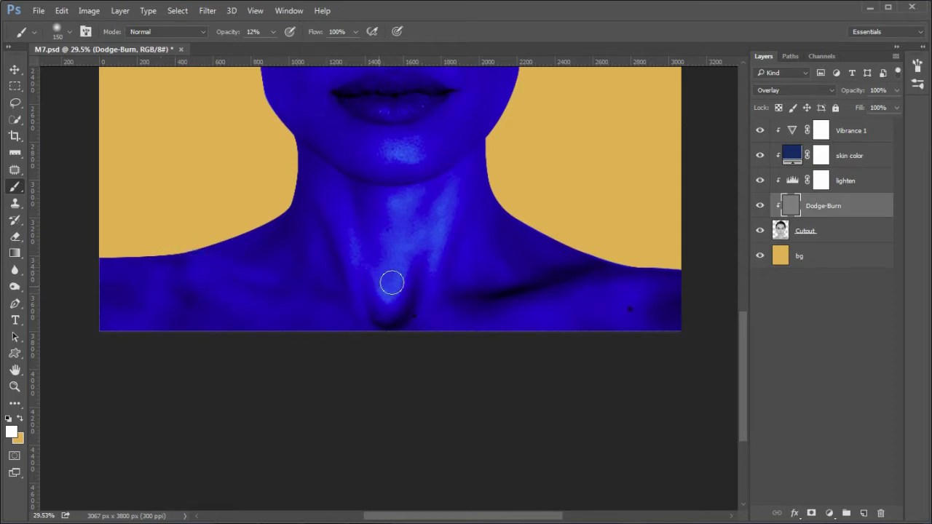
click(484, 297)
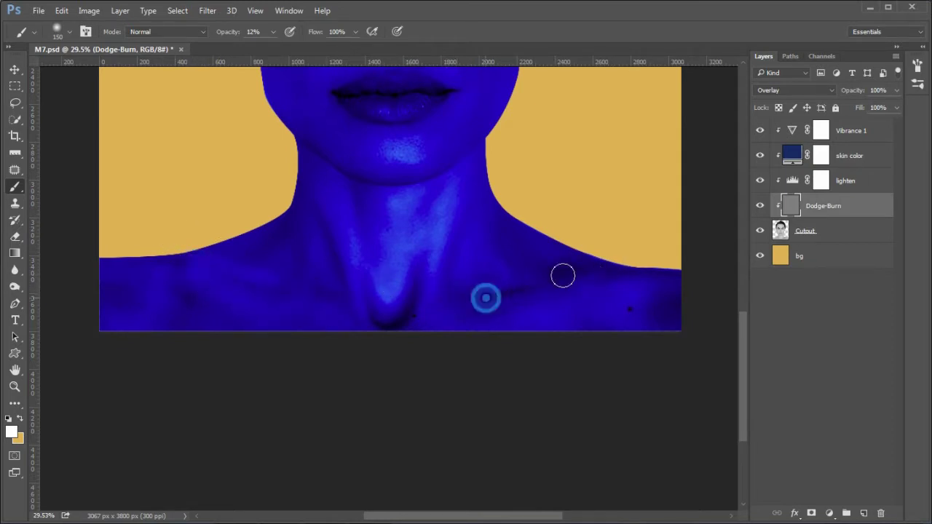
click(484, 297)
click(476, 313)
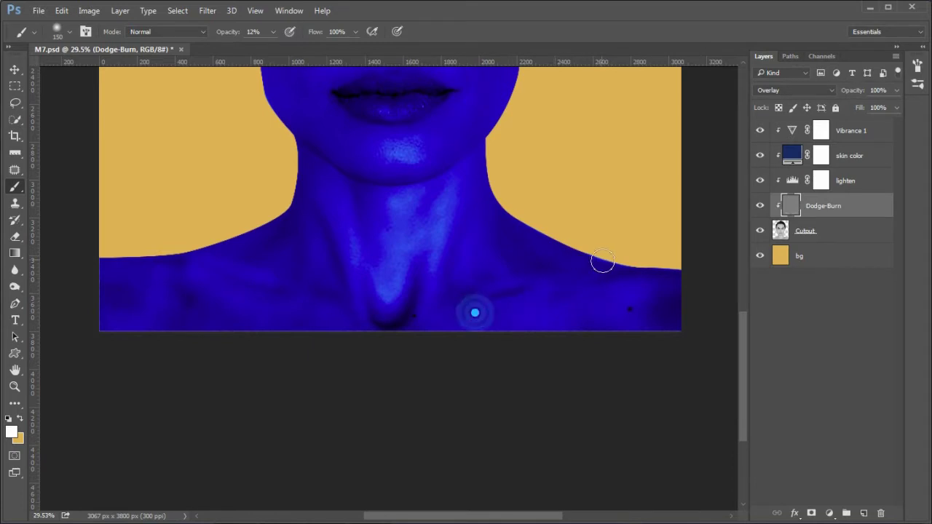
click(670, 309)
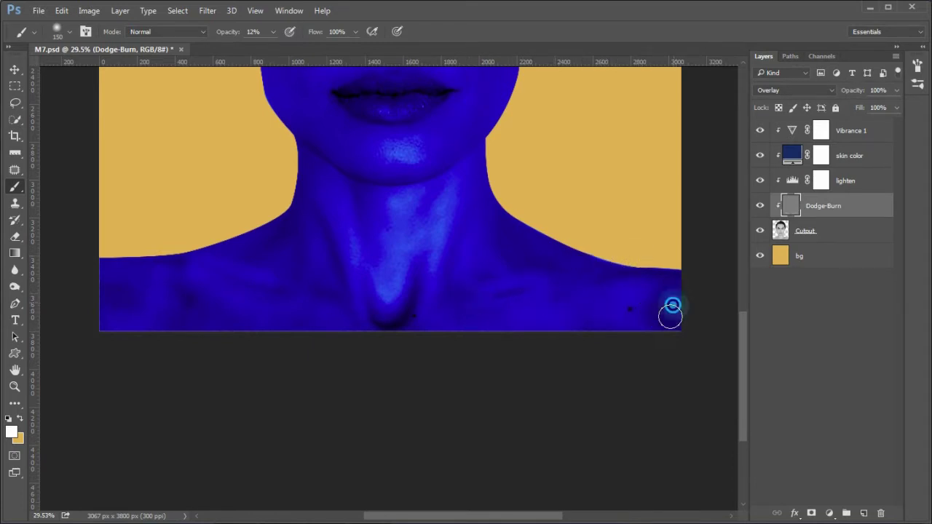
Lighten the dark hollow at the base of the neck and the shadows on the left shoulder with the white brush
click(409, 328)
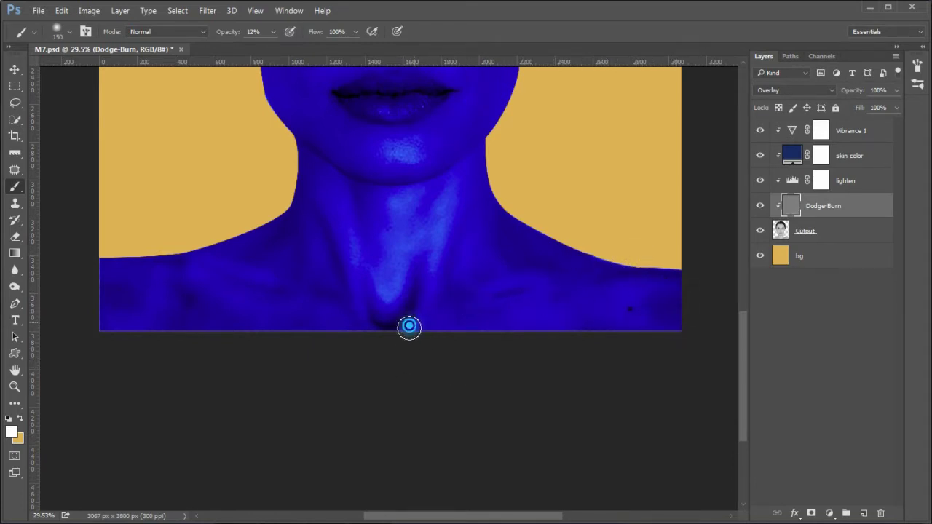
click(366, 316)
click(414, 318)
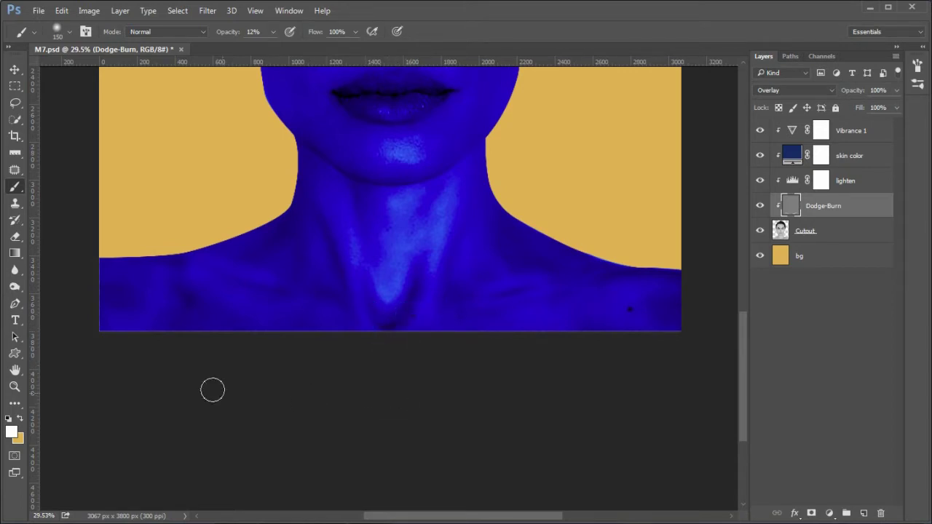
click(198, 287)
click(201, 257)
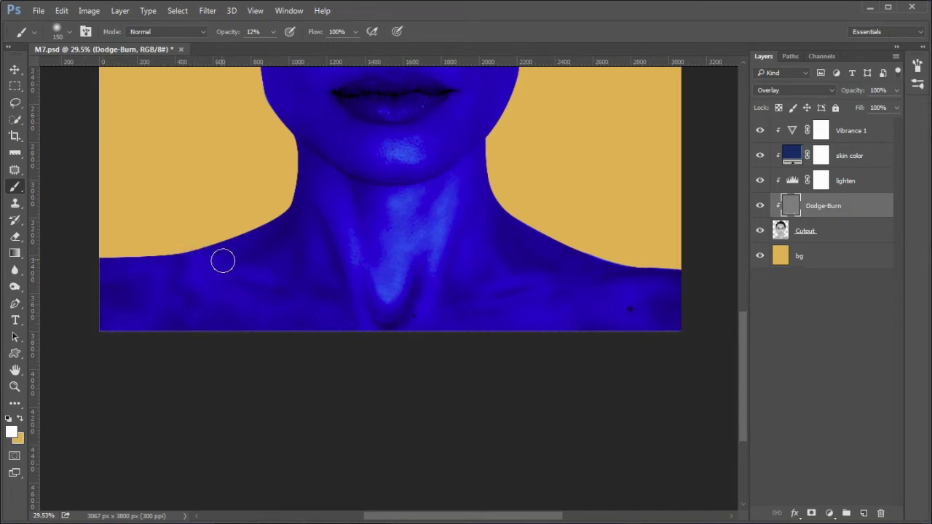
key(ctrl+0)
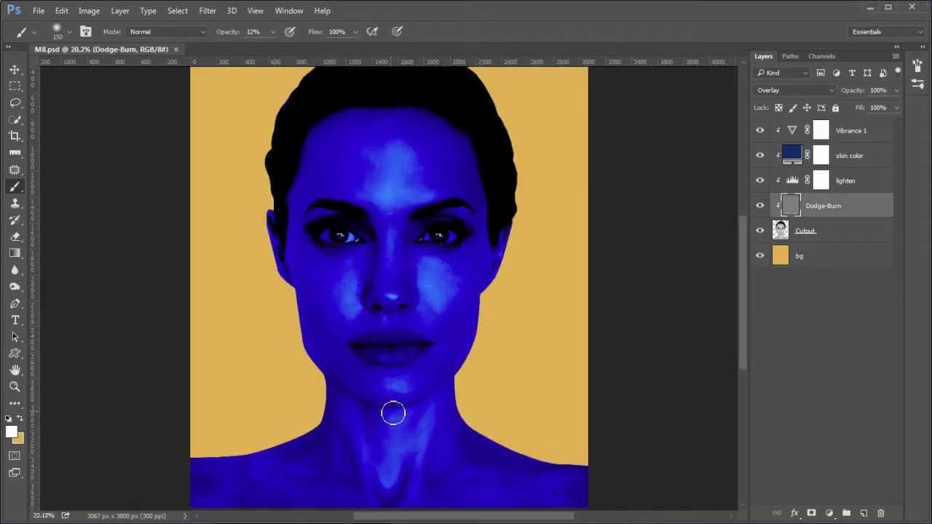
Dodge the upper and lower lips and the mouth corners with the 12% white brush on the Dodge-Burn layer
scroll(389, 399, up, 5)
click(333, 289)
click(428, 272)
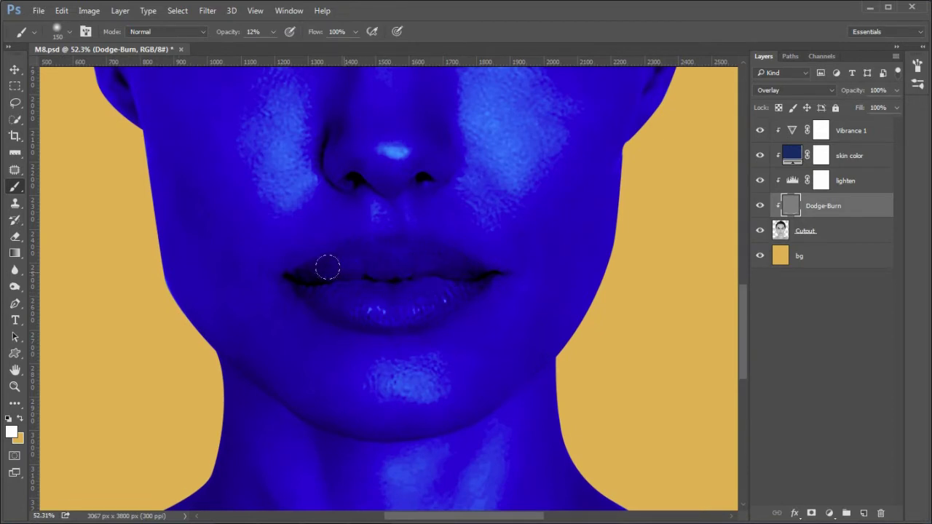
click(303, 279)
click(343, 297)
click(476, 272)
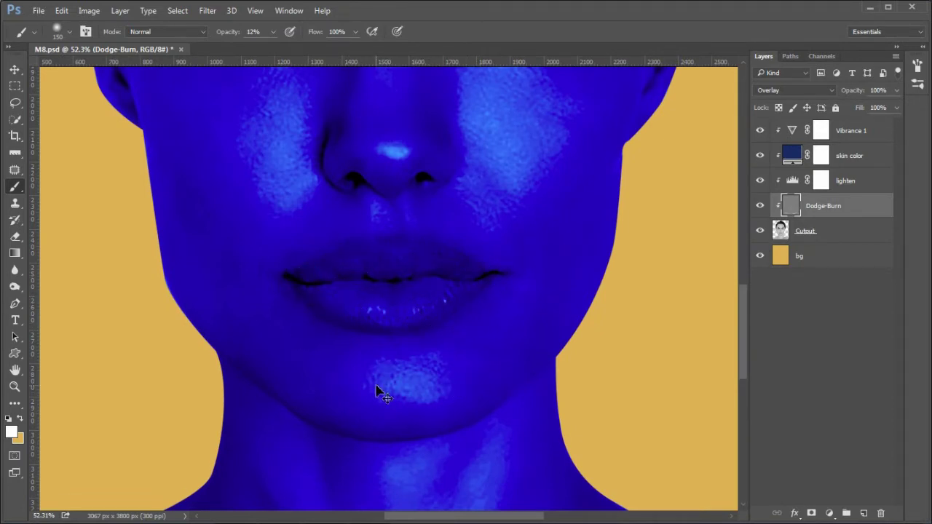
scroll(379, 387, down, 5)
key(bracketleft)
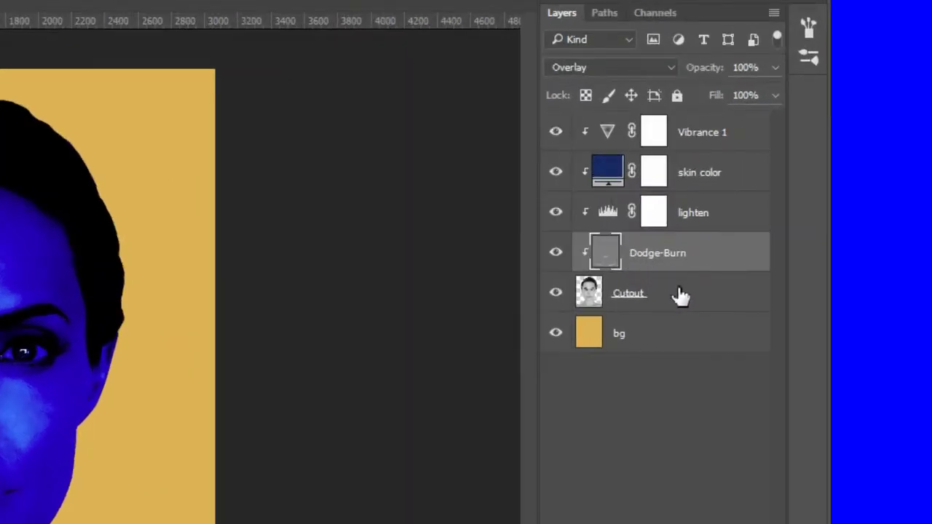
Enter Quick Mask mode on the Cutout layer and set up a 30 px brush with 50% hardness and 100% opacity
click(841, 232)
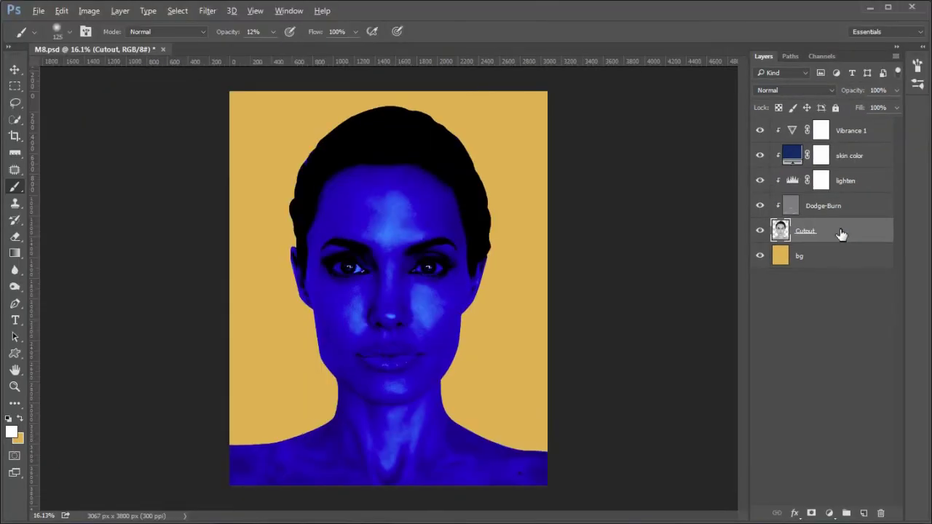
key(q)
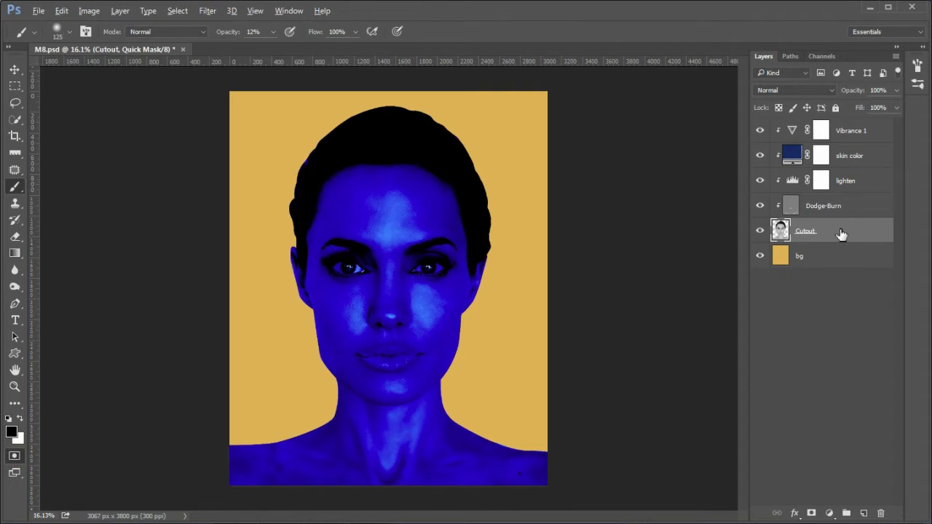
scroll(382, 287, up, 1)
key(0)
key(bracketleft)
key(bracketleft)
key(bracketleft)
key(bracketleft)
key(bracketleft)
key(bracketleft)
key(bracketleft)
key(bracketleft)
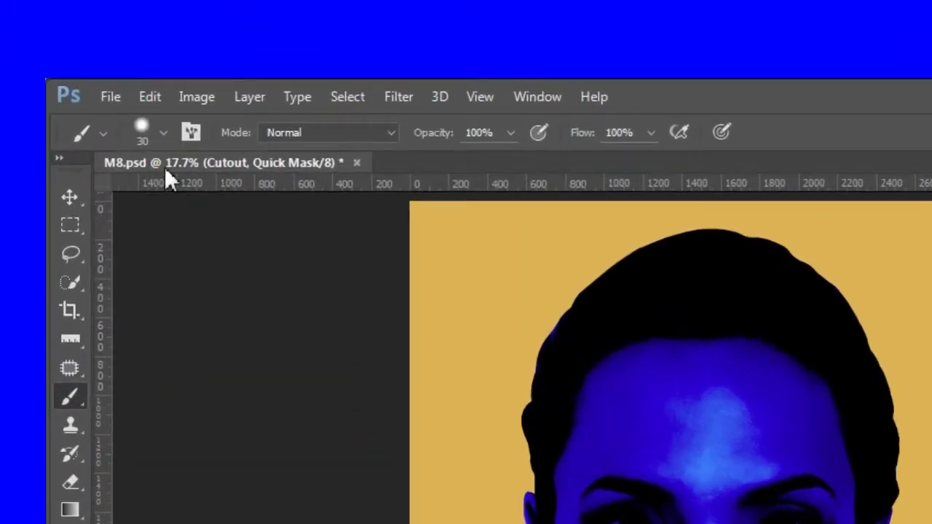
click(163, 137)
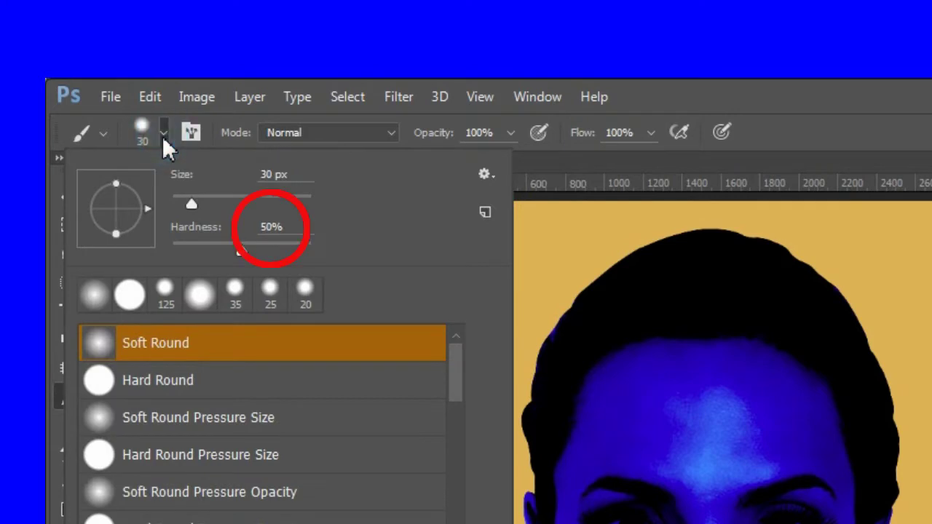
click(162, 136)
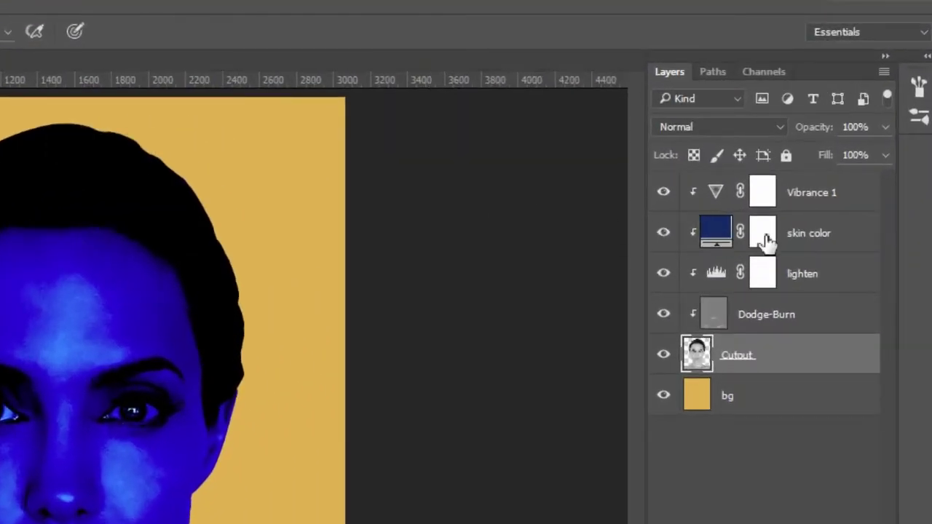
Hide the skin color and lighten layers, then paint a quick mask over the iris and white of both eyes
click(663, 232)
click(664, 275)
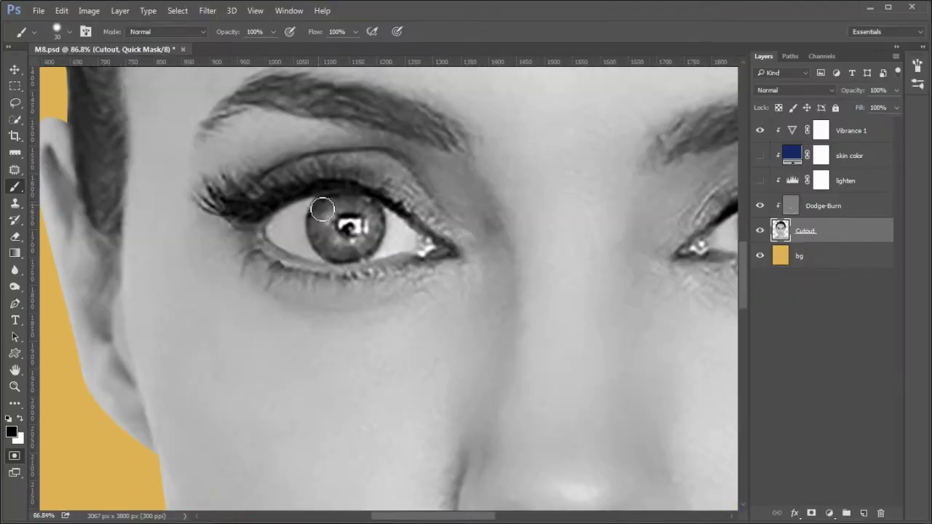
mouse_move(342, 214)
mouse_down()
mouse_move(278, 235)
mouse_move(378, 256)
mouse_move(359, 207)
mouse_move(301, 227)
mouse_move(350, 224)
mouse_move(310, 208)
mouse_up()
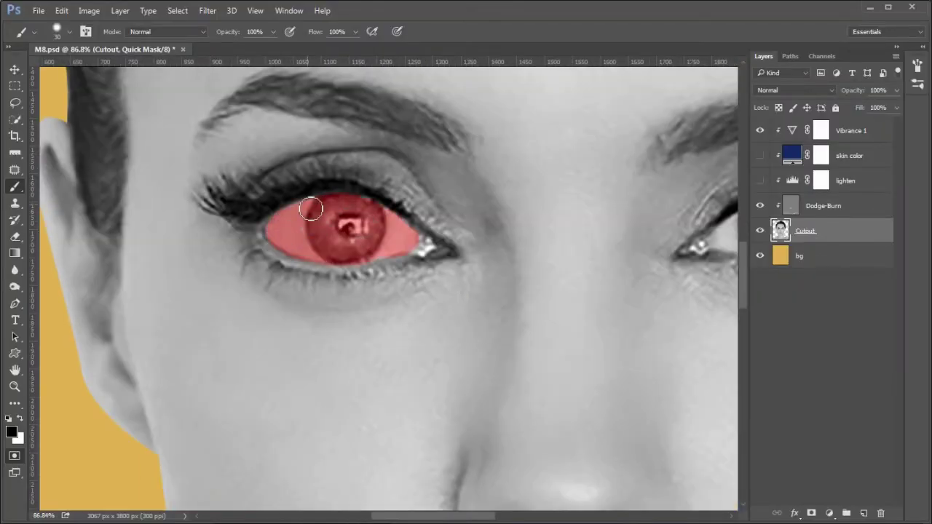
scroll(426, 248, right, 5)
mouse_move(332, 260)
mouse_down()
mouse_move(451, 240)
mouse_move(379, 273)
mouse_move(439, 246)
mouse_up()
key(x)
drag(415, 211, 410, 211)
key(x)
scroll(426, 235, left, 5)
scroll(364, 251, up, 5)
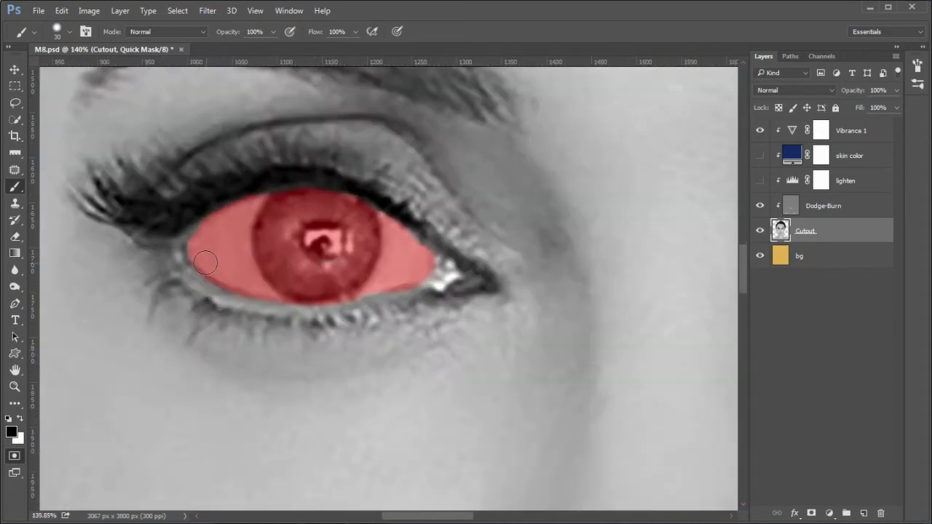
key(ctrl+0)
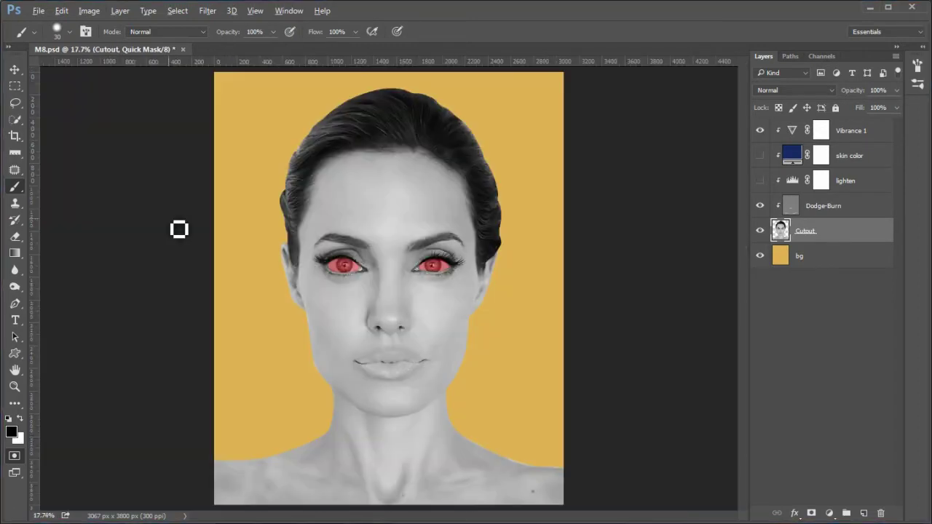
Turn the quick mask into a selection, copy the eyes to a new layer named eyes and move it above Vibrance 1
key(q)
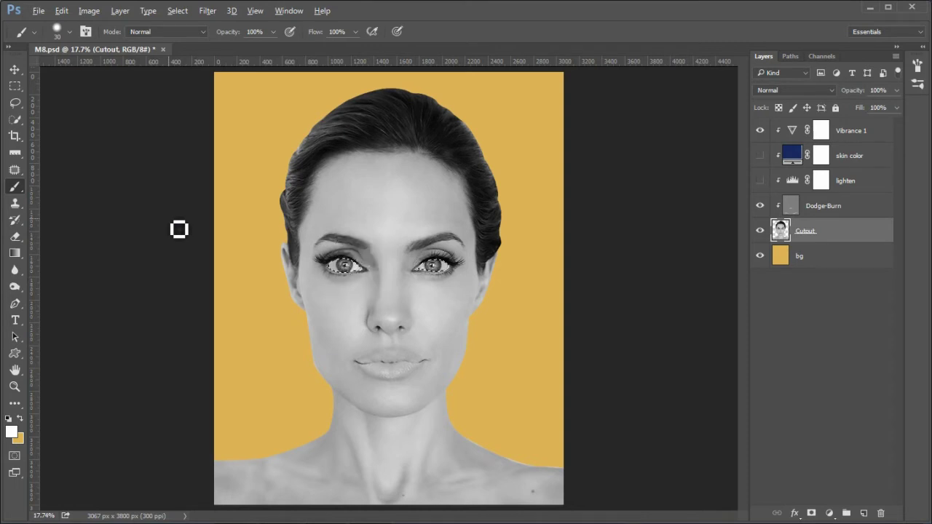
key(ctrl+alt+j)
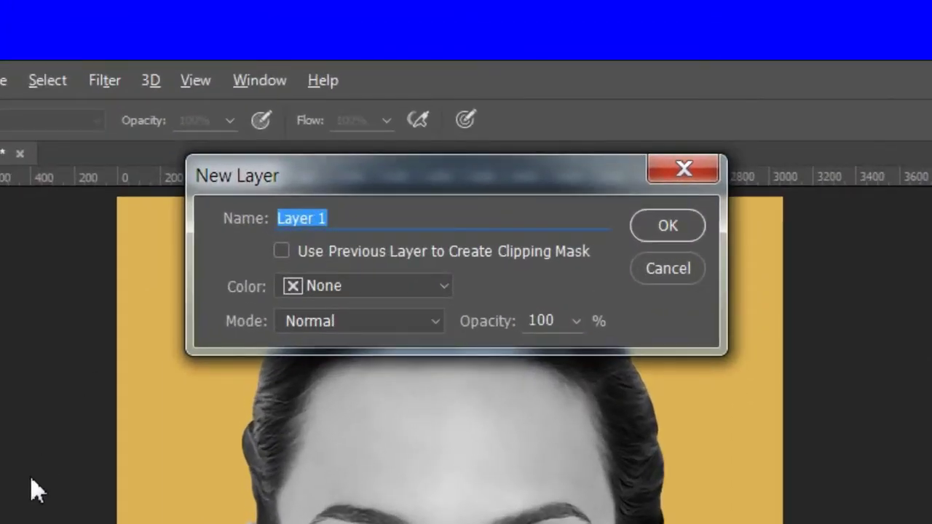
text(eyes)
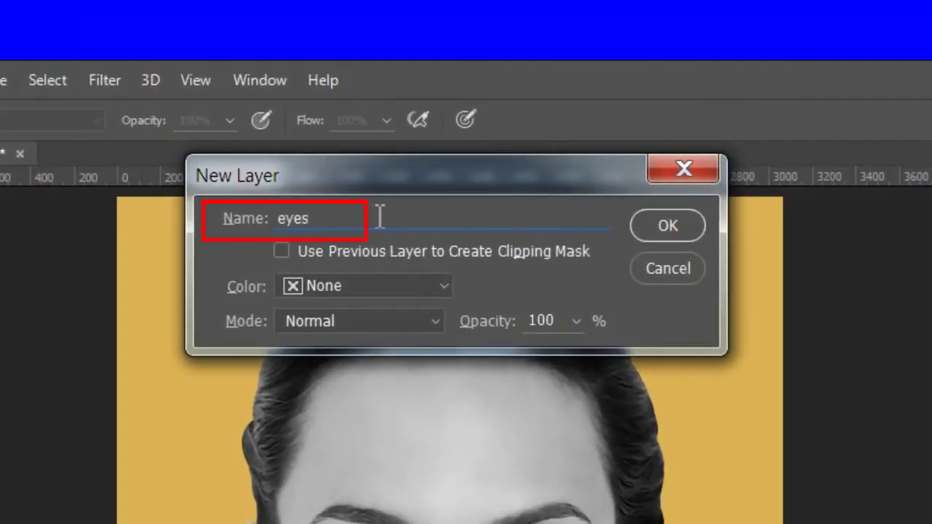
click(673, 227)
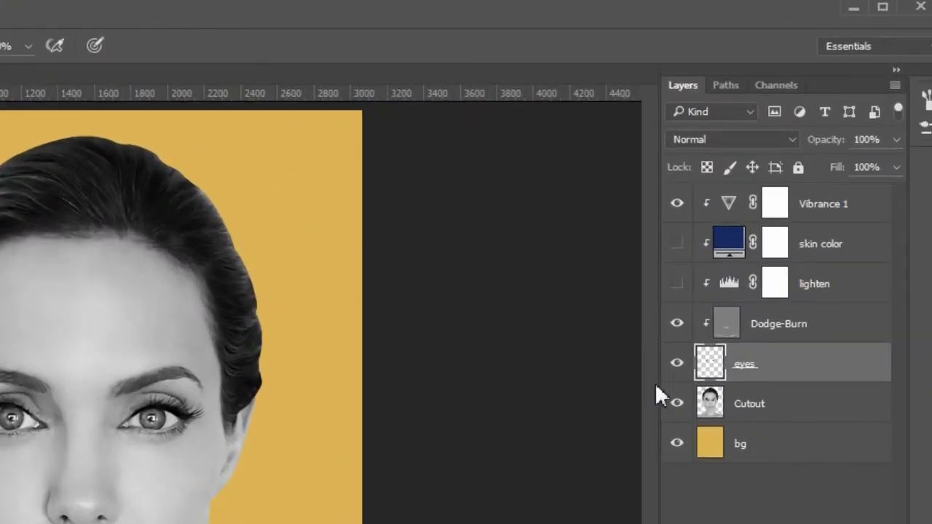
drag(766, 365, 770, 202)
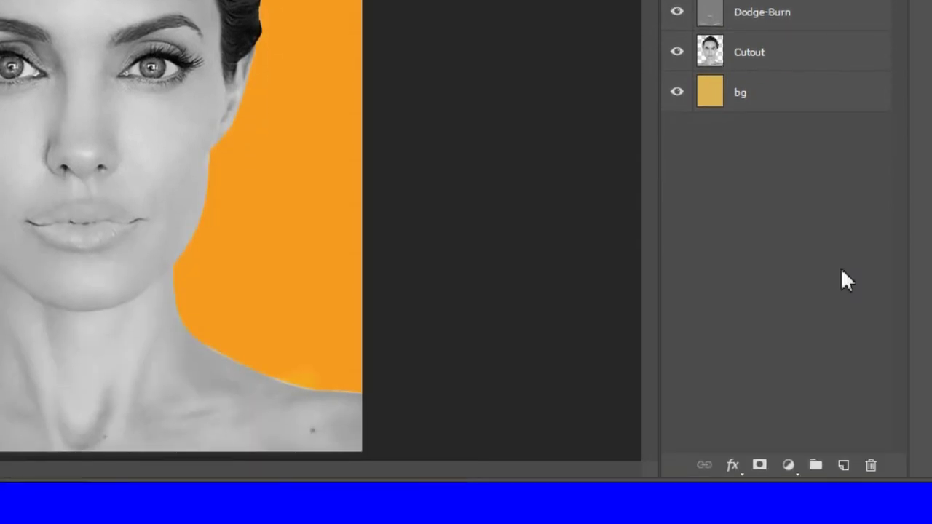
Add a Solid Color fill layer in f1d037 above the eyes layer and name it eye color
click(787, 465)
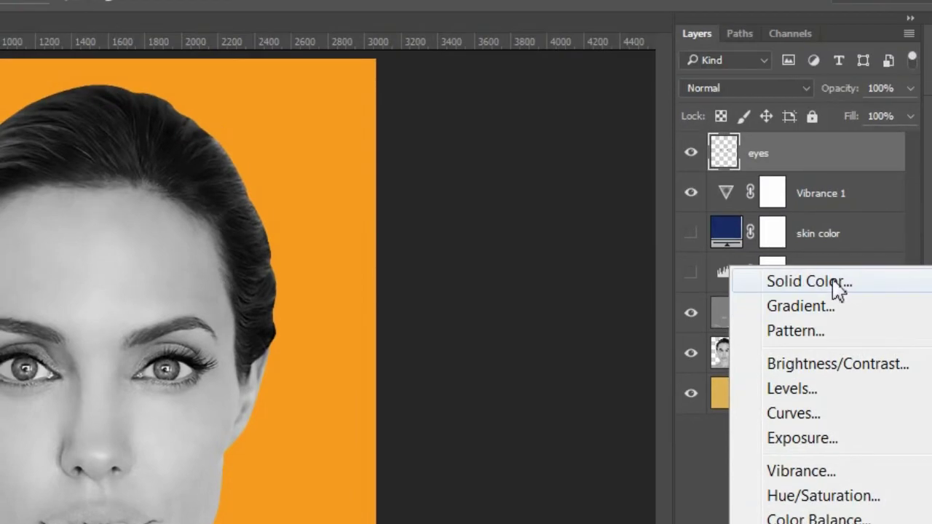
click(832, 284)
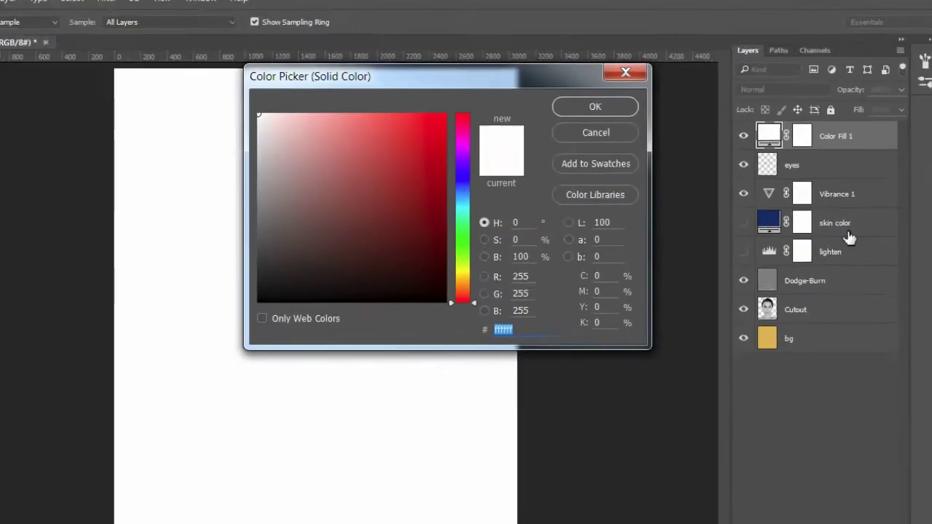
text(f1d037)
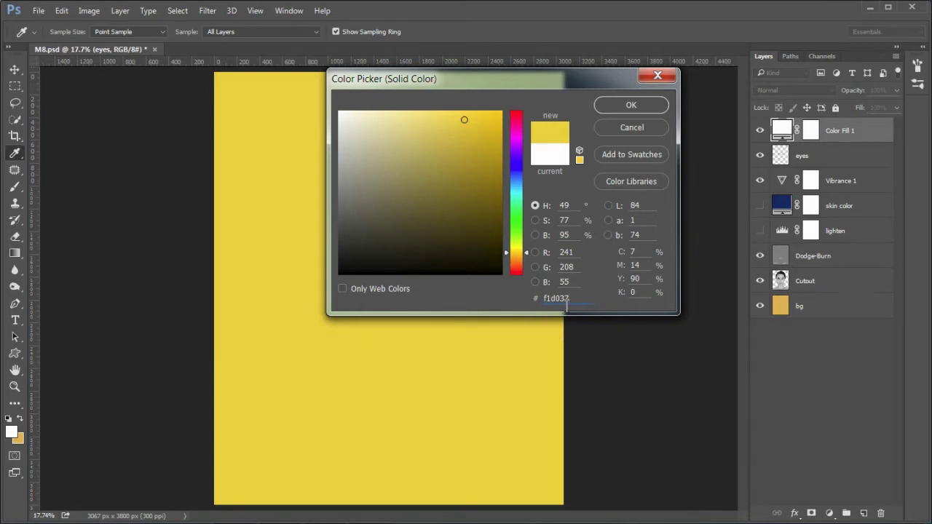
click(630, 106)
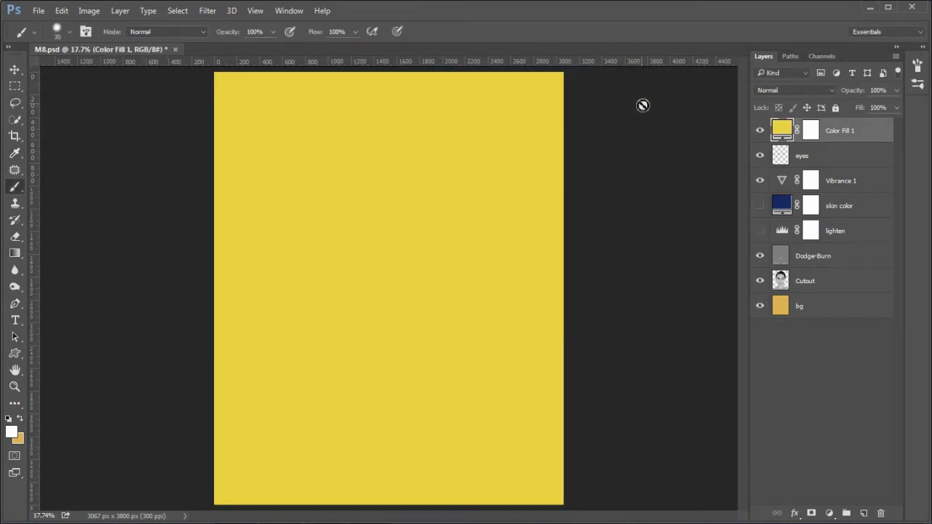
double_click(777, 132)
text(eye color)
key(Return)
Set the eye color layer's blend mode to Overlay and clip it to the eyes layer
click(759, 67)
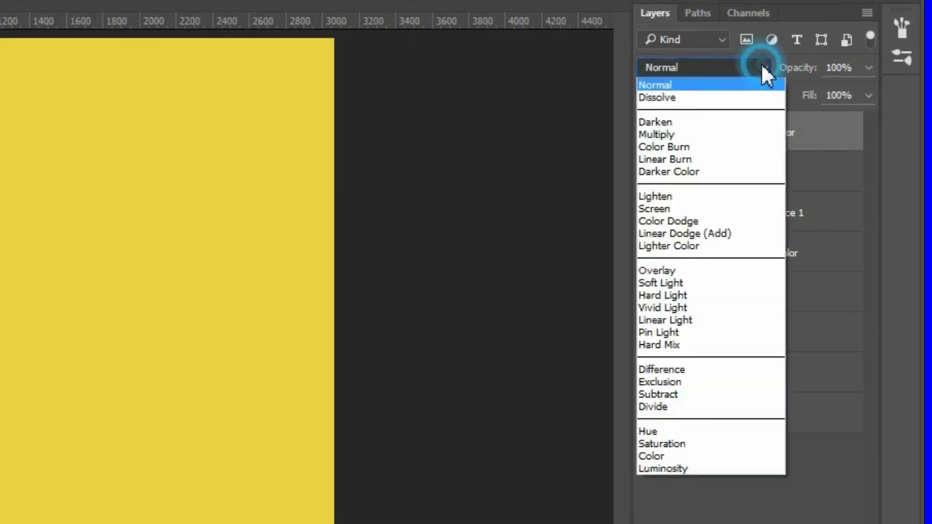
click(737, 270)
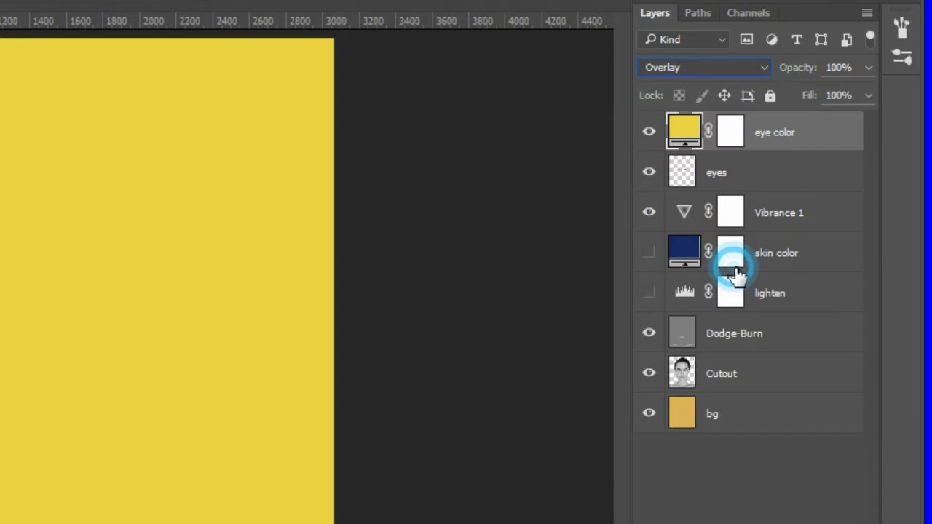
alt+click(835, 147)
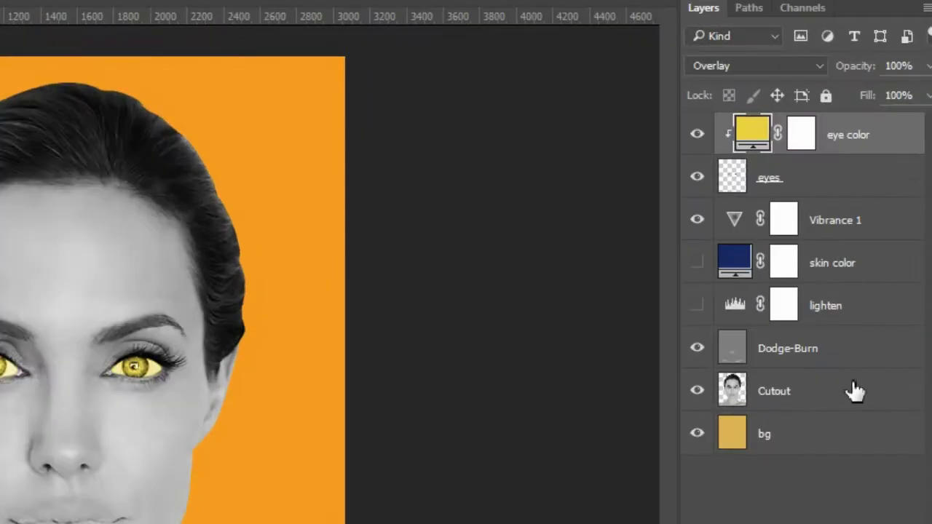
Select all of the hair on the Cutout layer with the Quick Selection tool, following the hairline from ear to ear
click(852, 281)
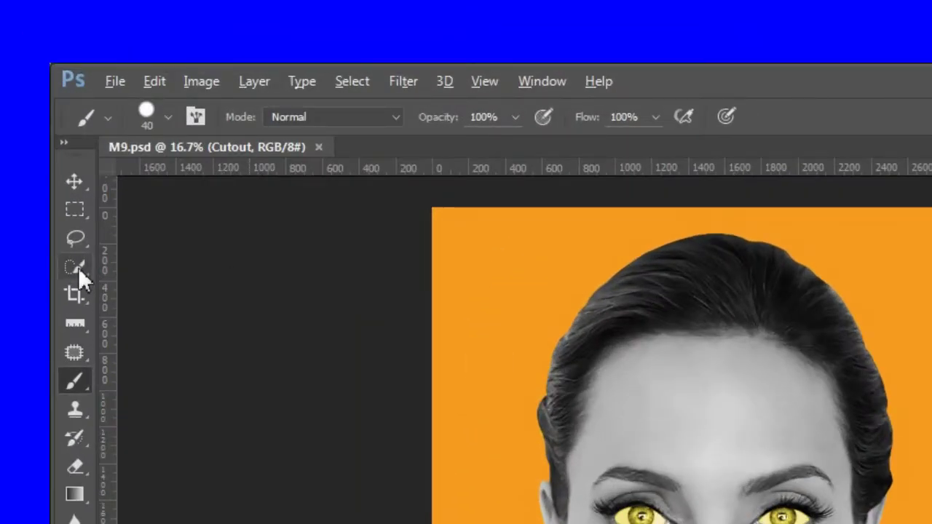
click(77, 268)
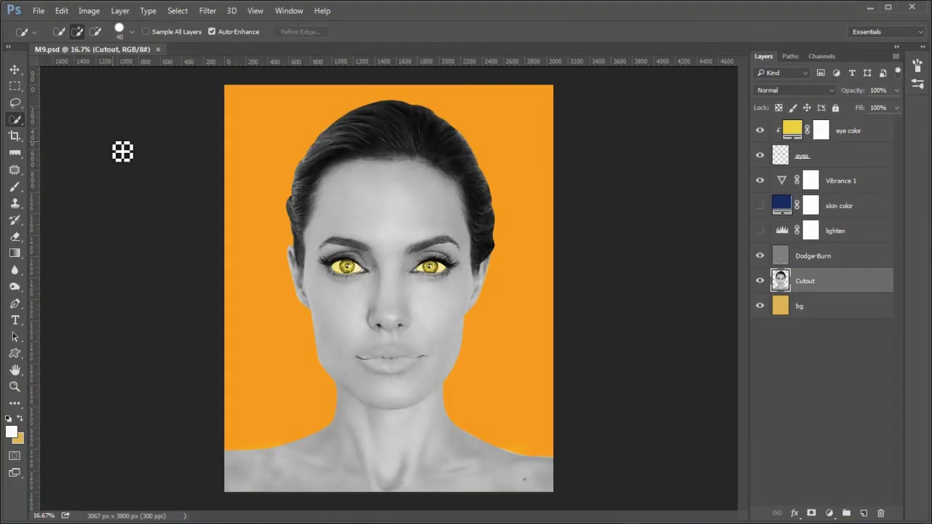
scroll(588, 498, up, 5)
drag(630, 415, 621, 508)
drag(335, 260, 325, 285)
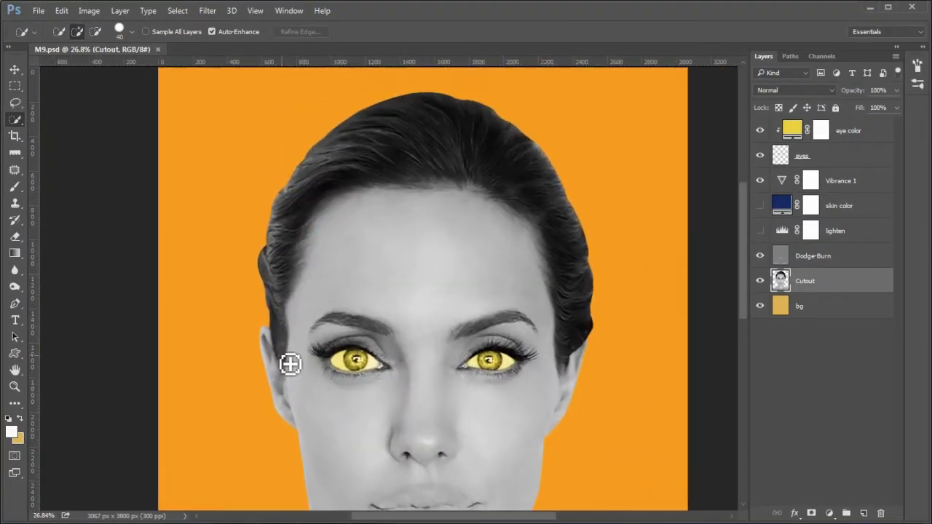
mouse_move(281, 265)
mouse_down()
mouse_move(312, 180)
mouse_move(342, 147)
mouse_move(387, 123)
mouse_move(456, 110)
mouse_move(522, 151)
mouse_move(560, 186)
mouse_move(580, 223)
mouse_move(592, 337)
mouse_move(567, 380)
mouse_up()
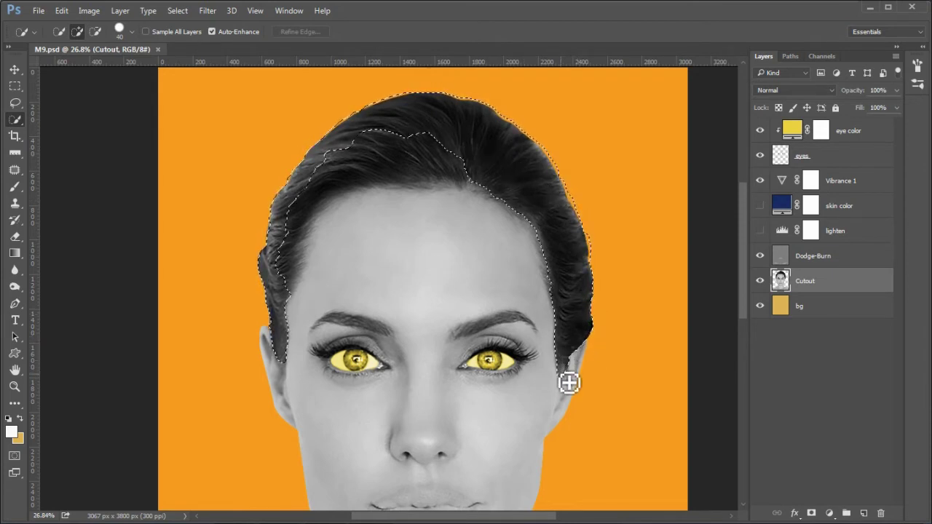
mouse_move(295, 287)
mouse_down()
mouse_move(321, 200)
mouse_move(350, 171)
mouse_up()
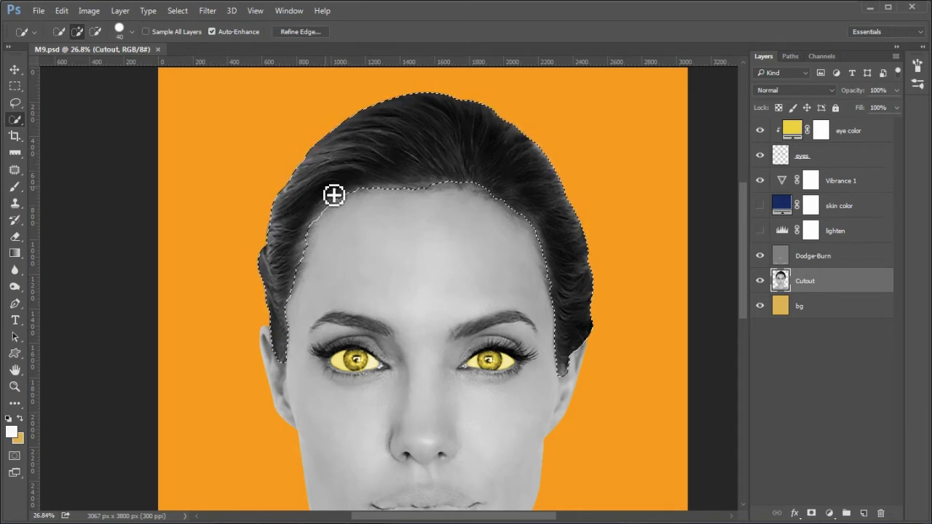
scroll(400, 182, up, 2)
mouse_move(258, 355)
mouse_down()
mouse_move(289, 254)
mouse_move(315, 225)
mouse_move(300, 232)
mouse_move(337, 216)
mouse_move(329, 213)
mouse_move(373, 203)
mouse_move(495, 207)
mouse_move(530, 218)
mouse_move(586, 263)
mouse_move(597, 390)
mouse_up()
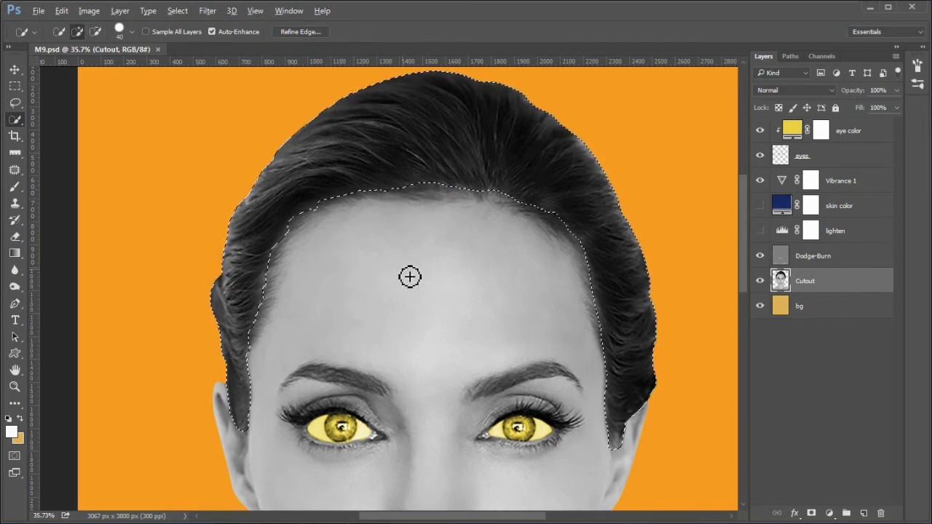
Open Refine Edge for the hair selection, set the view mode to Overlay and choose the Refine Radius Tool
click(300, 32)
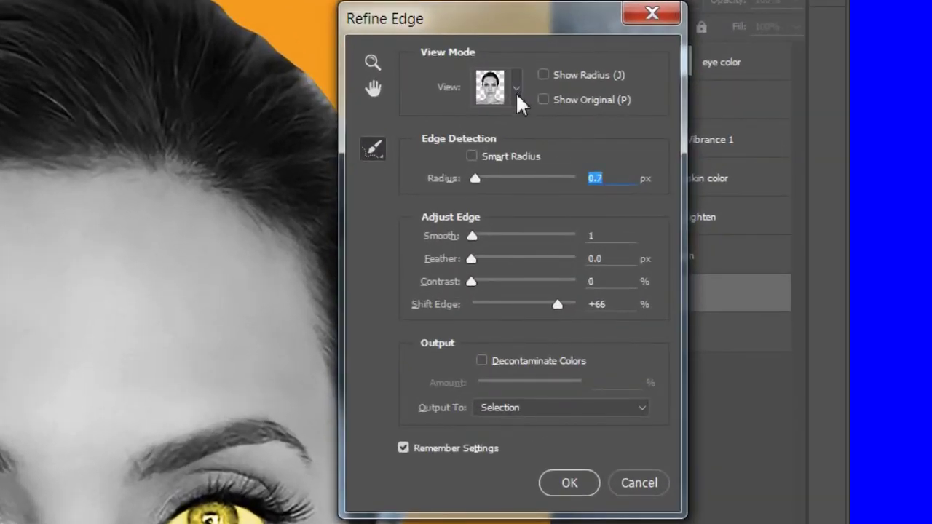
click(515, 91)
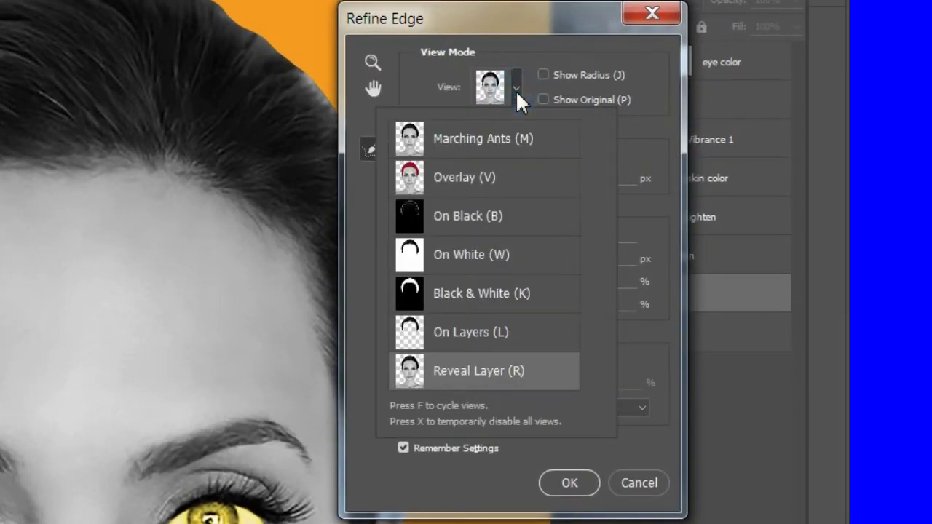
click(516, 182)
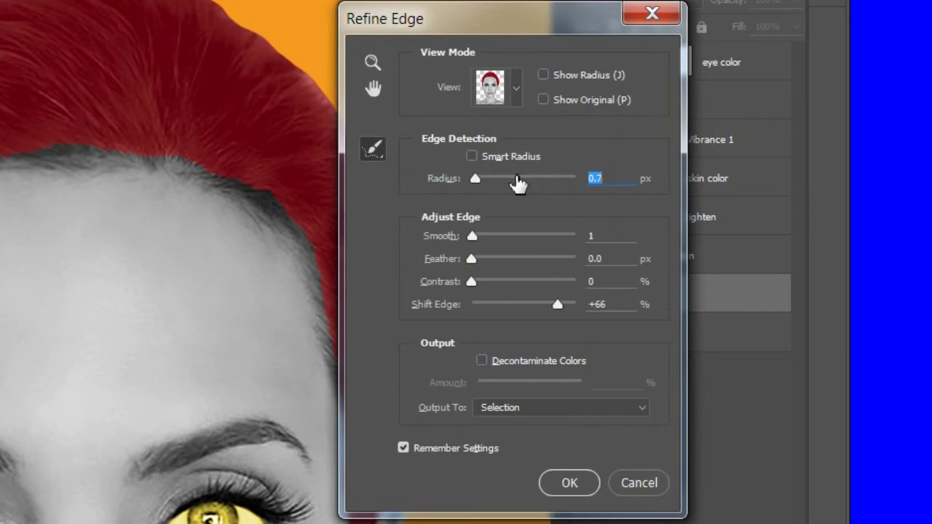
click(370, 153)
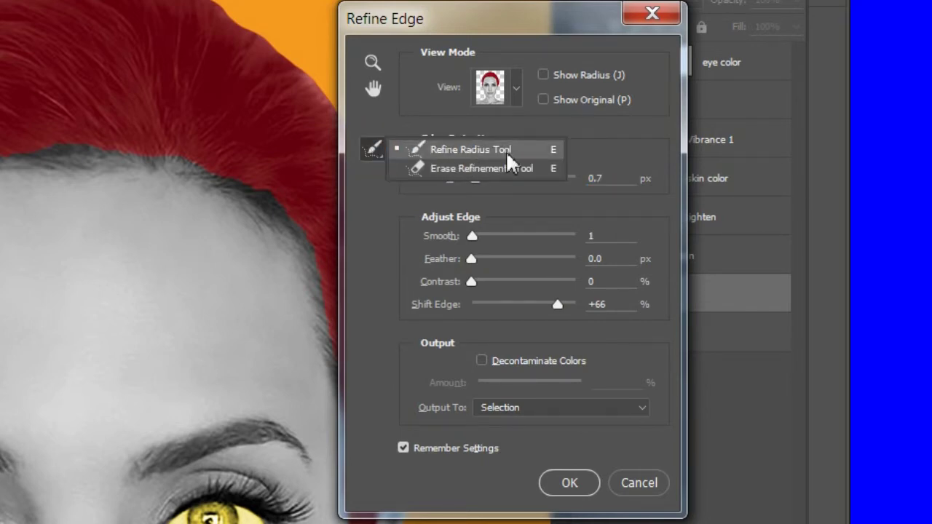
click(527, 149)
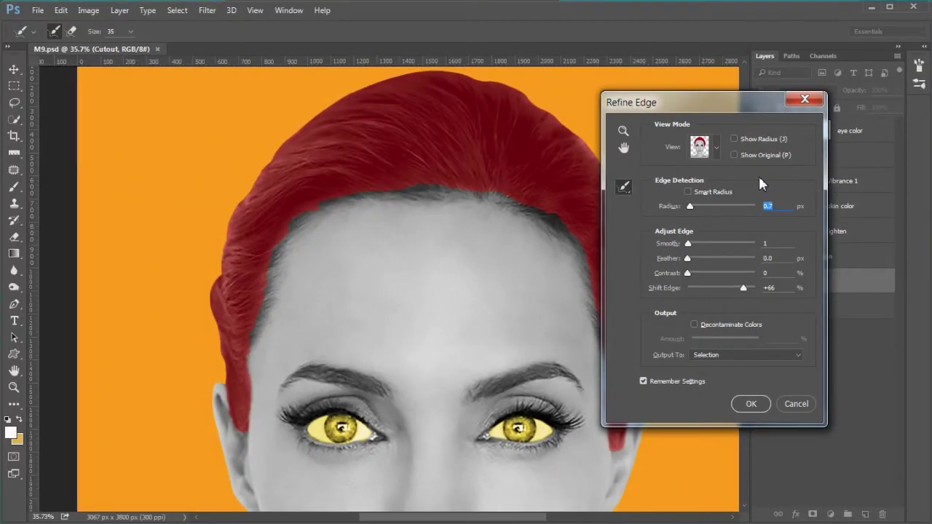
Brush along the hairline to refine the fine strands and output the result to Selection
scroll(484, 507, right, 5)
mouse_move(165, 352)
mouse_down()
mouse_move(190, 309)
mouse_move(182, 266)
mouse_move(198, 289)
mouse_move(232, 232)
mouse_move(228, 215)
mouse_move(213, 235)
mouse_move(224, 218)
mouse_move(313, 197)
mouse_move(341, 209)
mouse_move(384, 205)
mouse_move(323, 194)
mouse_move(387, 197)
mouse_move(376, 211)
mouse_move(369, 200)
mouse_move(414, 216)
mouse_move(406, 203)
mouse_move(466, 242)
mouse_move(482, 234)
mouse_move(460, 228)
mouse_move(474, 222)
mouse_move(473, 240)
mouse_move(500, 265)
mouse_move(474, 245)
mouse_move(486, 251)
mouse_move(515, 313)
mouse_move(511, 304)
mouse_move(524, 358)
mouse_move(524, 272)
mouse_up()
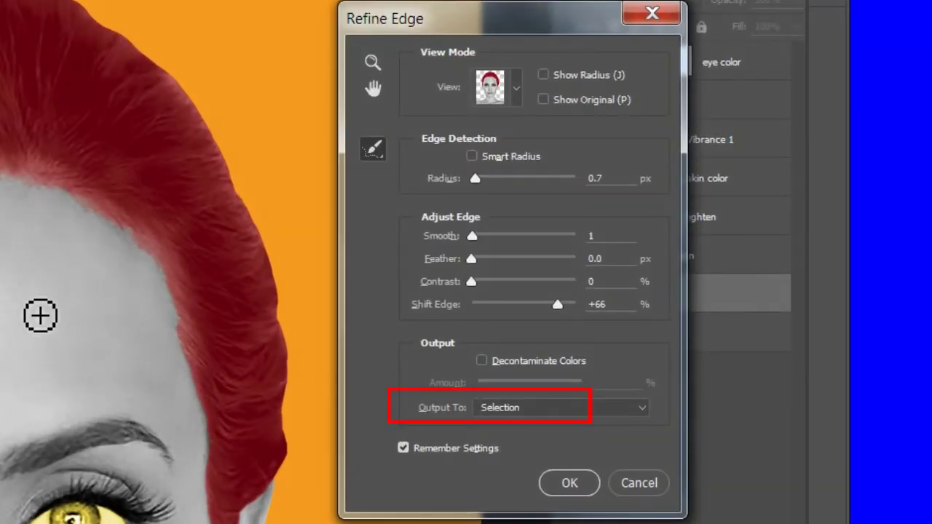
click(568, 482)
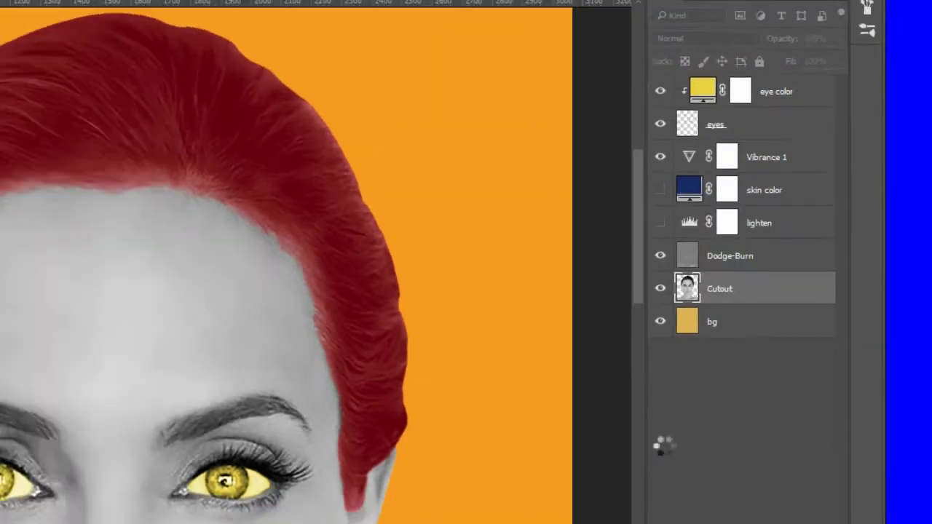
Copy the selected hair to a new layer named hair and move it above the eye color layer
key(ctrl+shift+n)
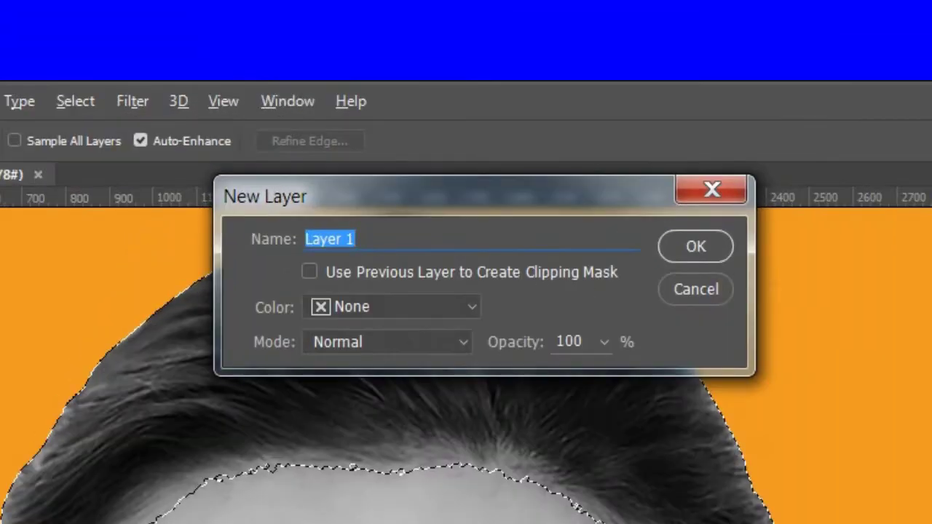
text(hair)
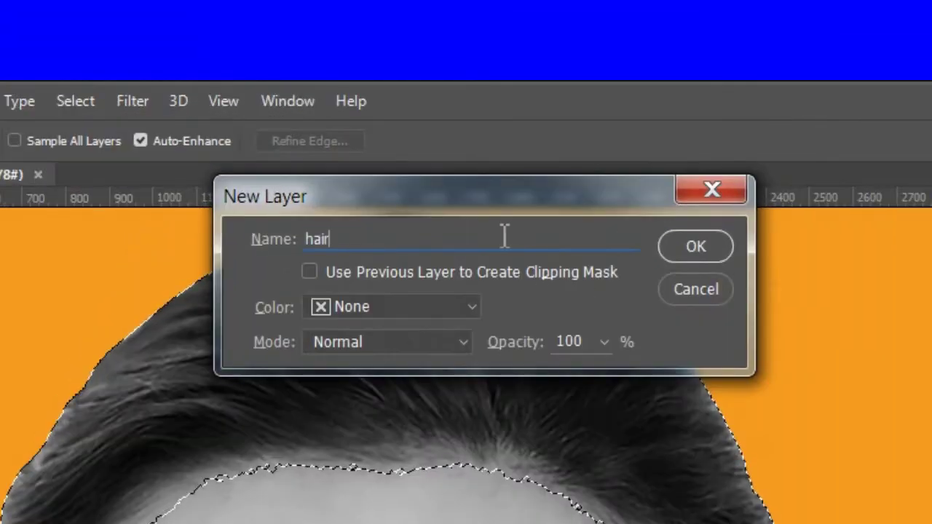
click(702, 243)
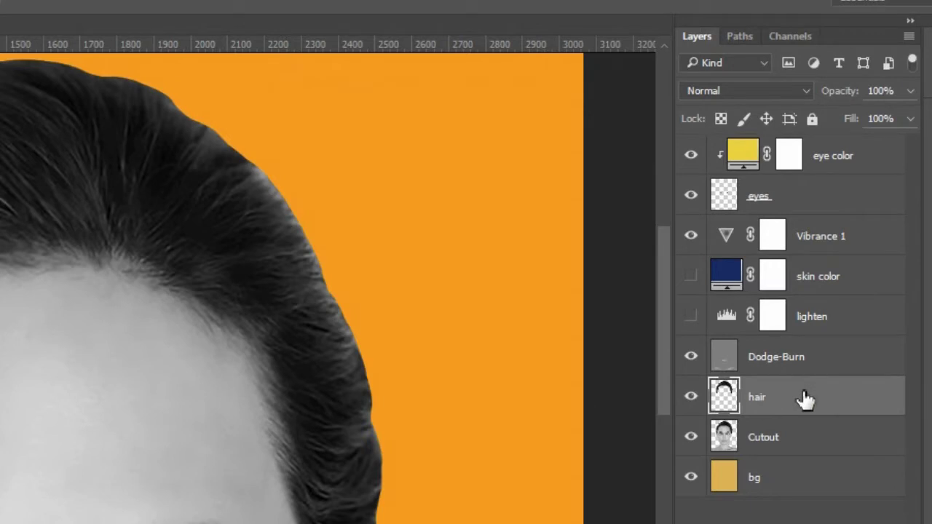
drag(804, 399, 796, 145)
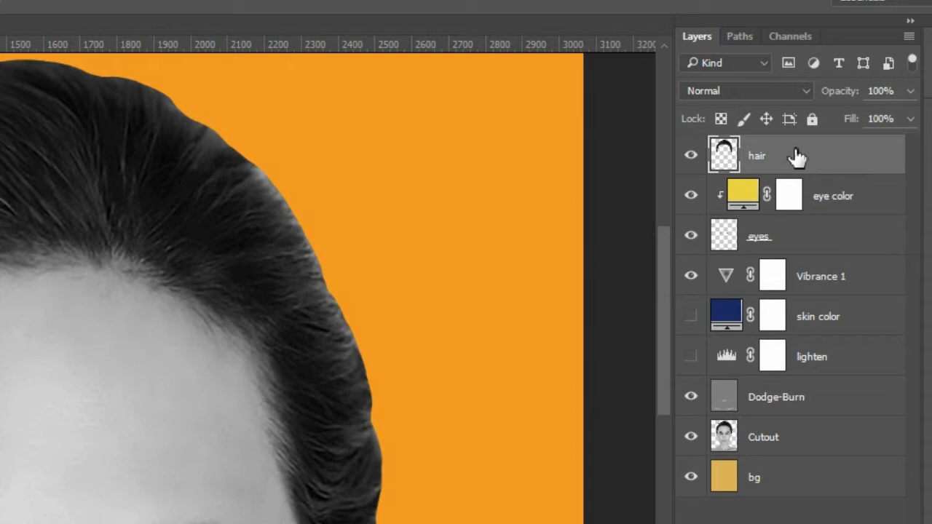
Convert the hair layer to a Smart Object and load its outline as a selection
right_click(800, 156)
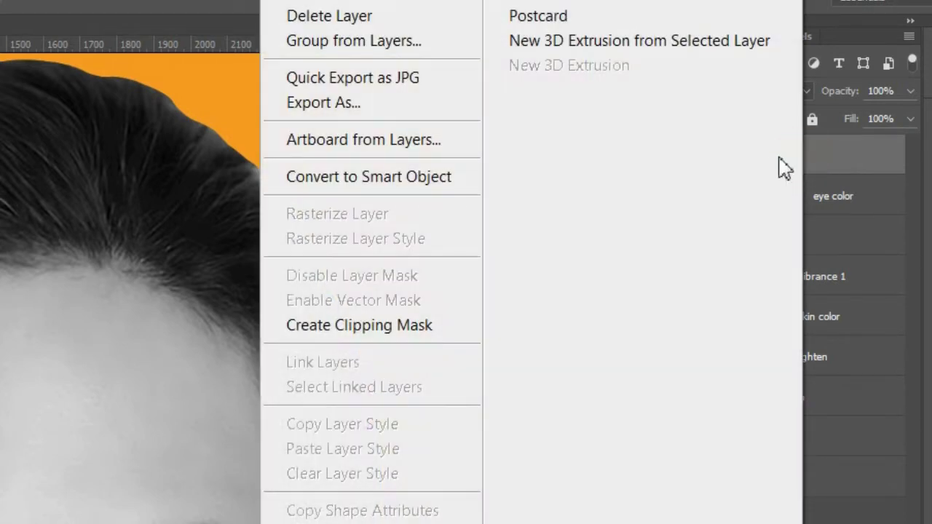
click(441, 178)
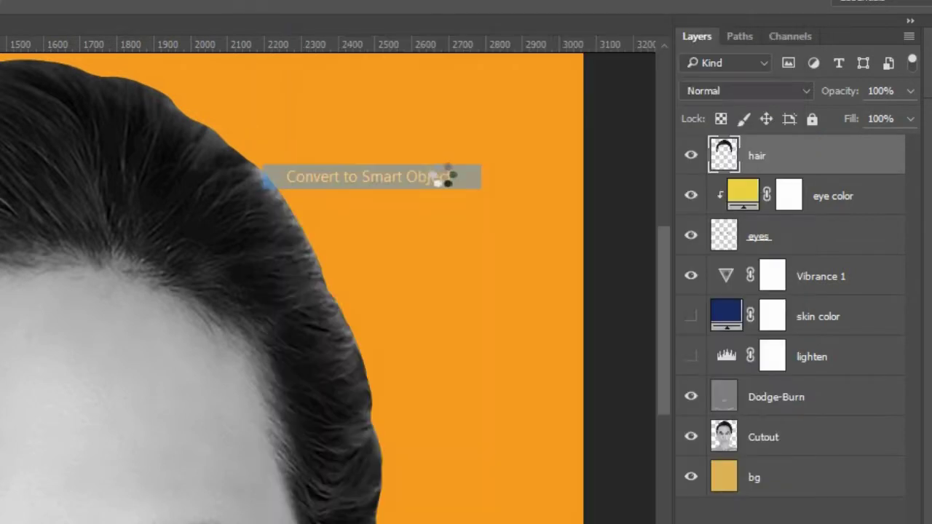
ctrl+click(728, 155)
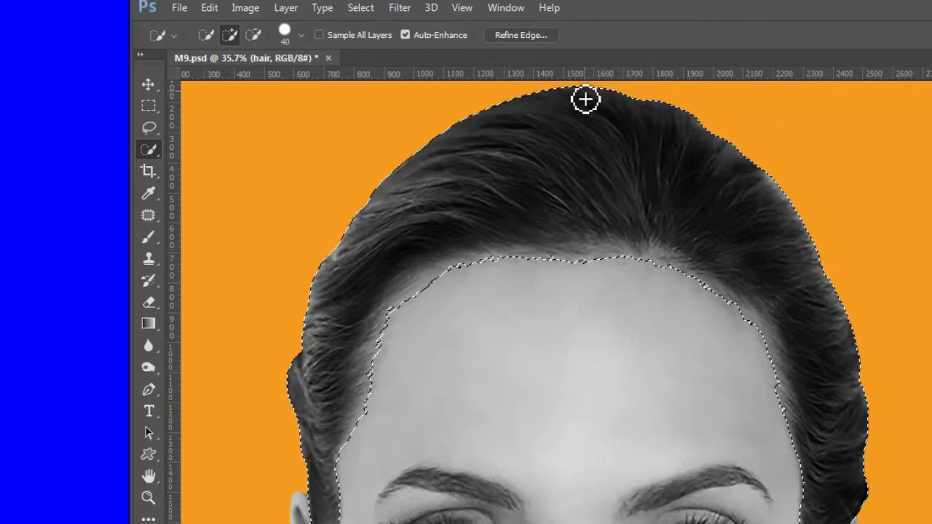
Apply Oil Paint to the hair with stylization 9.4, cleanliness 9.7, scale 6.7, bristle detail 0.5, and lighting at angle 90 and shine 6.5
click(400, 9)
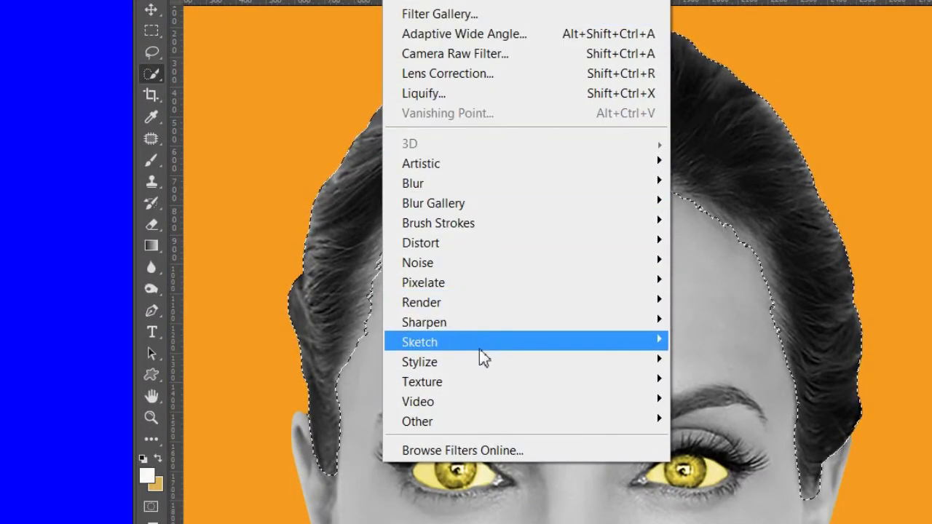
mouse_move(483, 367)
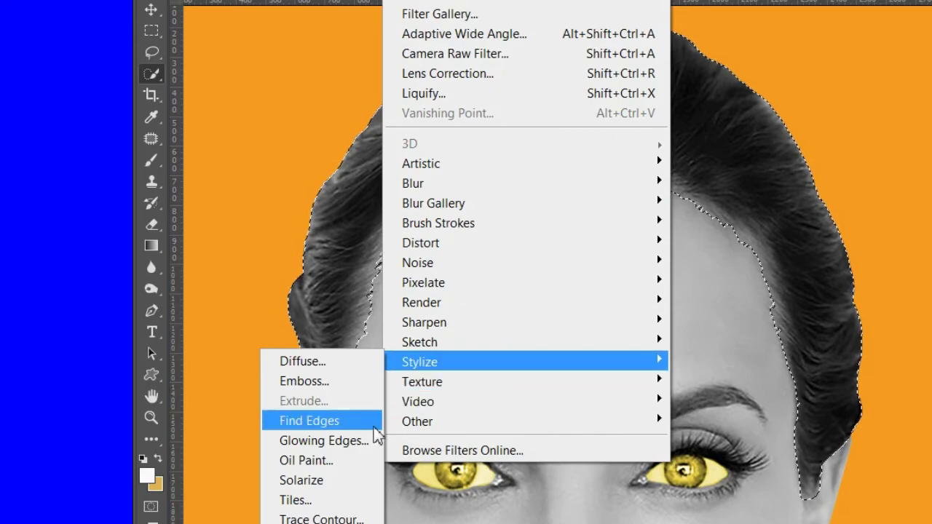
click(357, 460)
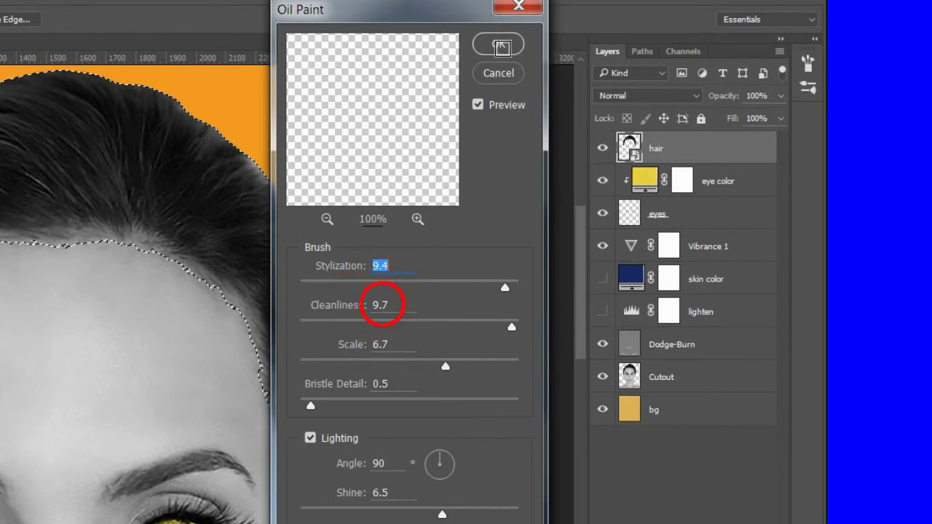
click(501, 45)
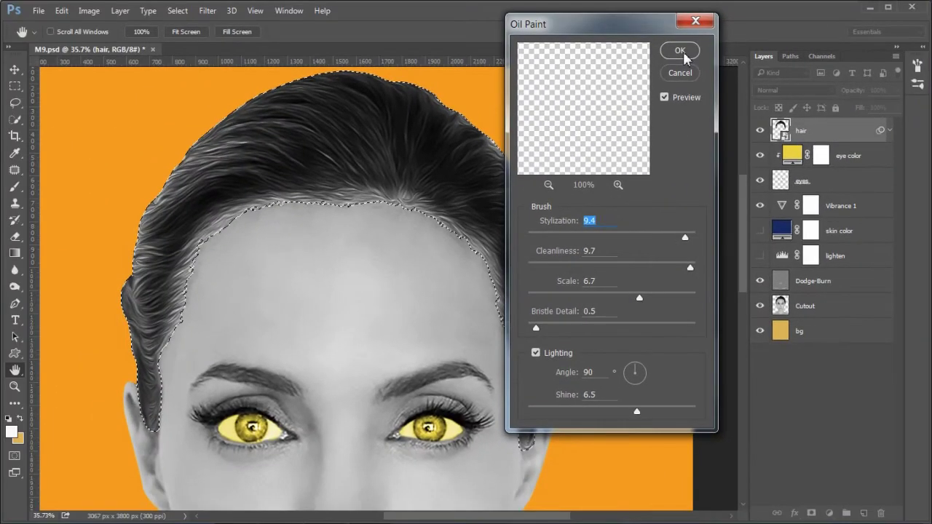
click(683, 52)
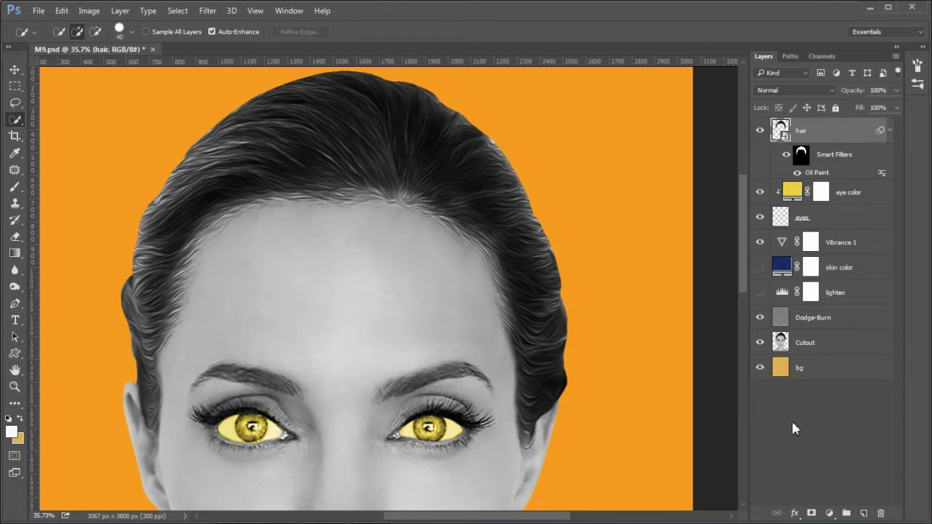
Add a Hue/Saturation adjustment clipped to the hair layer, with Colorize on, hue 0, saturation 50 and lightness +18
click(829, 513)
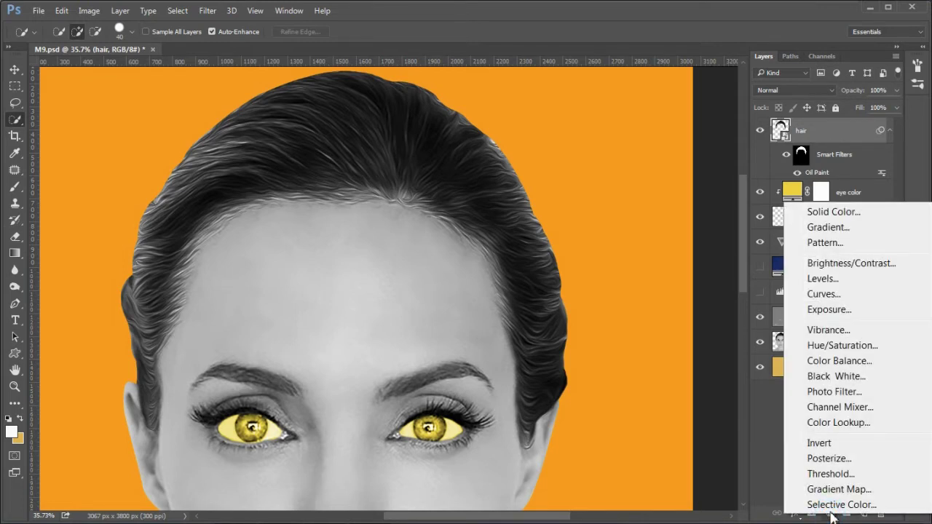
click(873, 346)
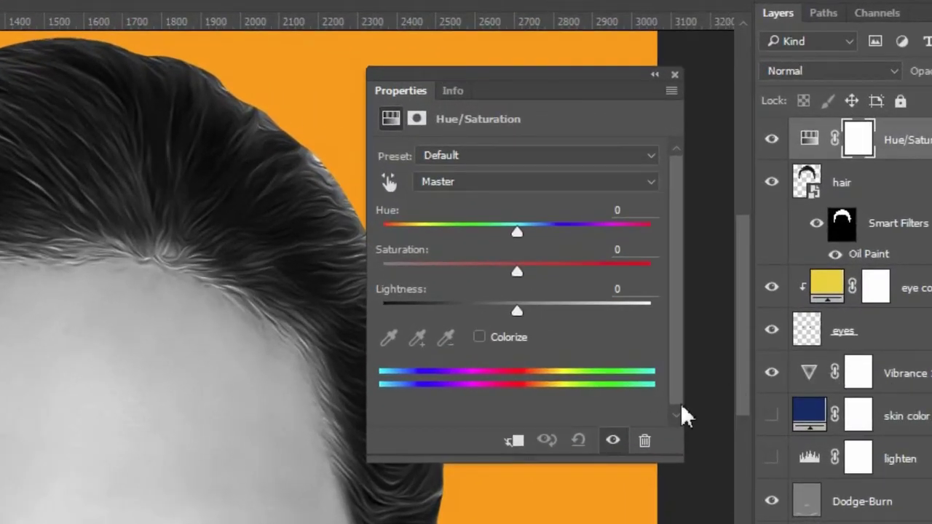
click(479, 337)
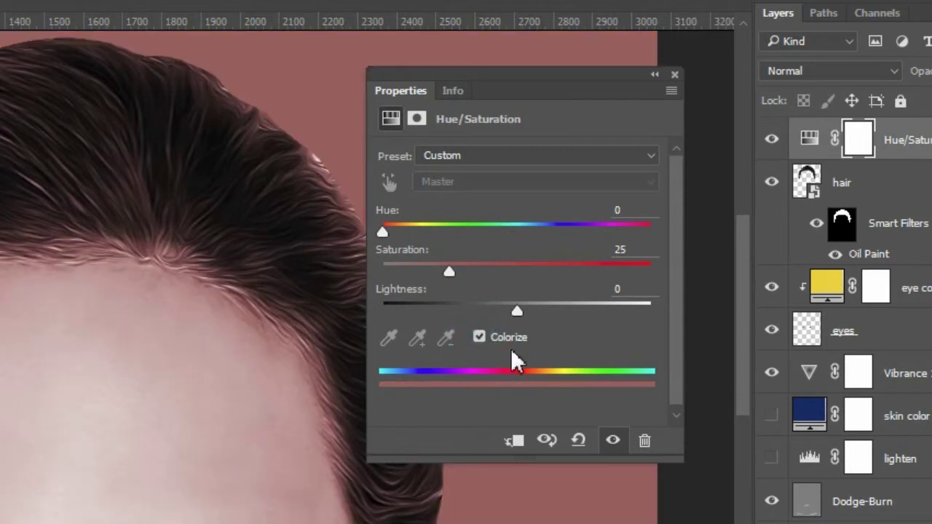
click(513, 441)
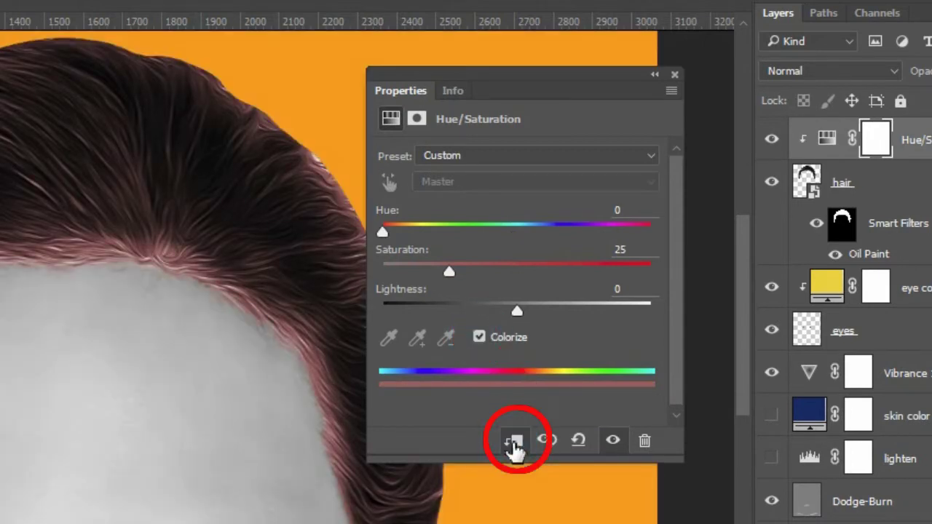
drag(449, 274, 517, 272)
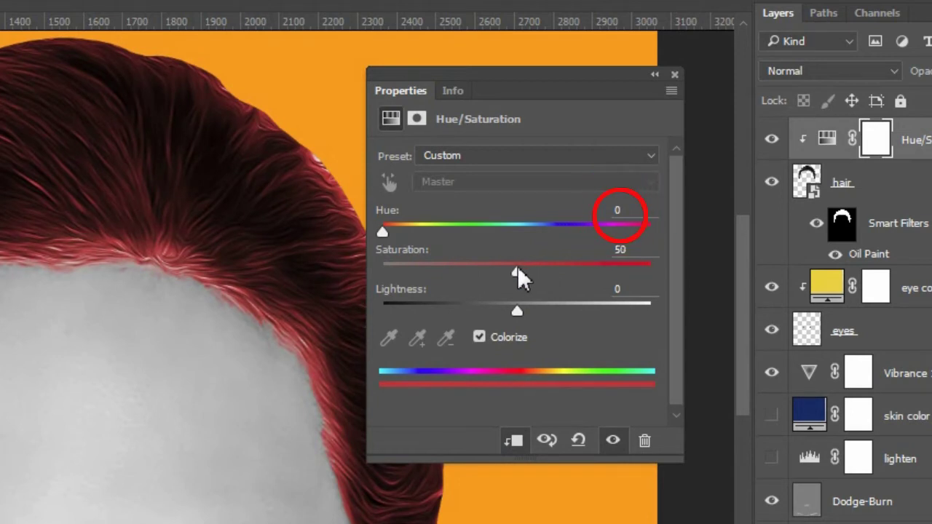
drag(519, 308, 542, 314)
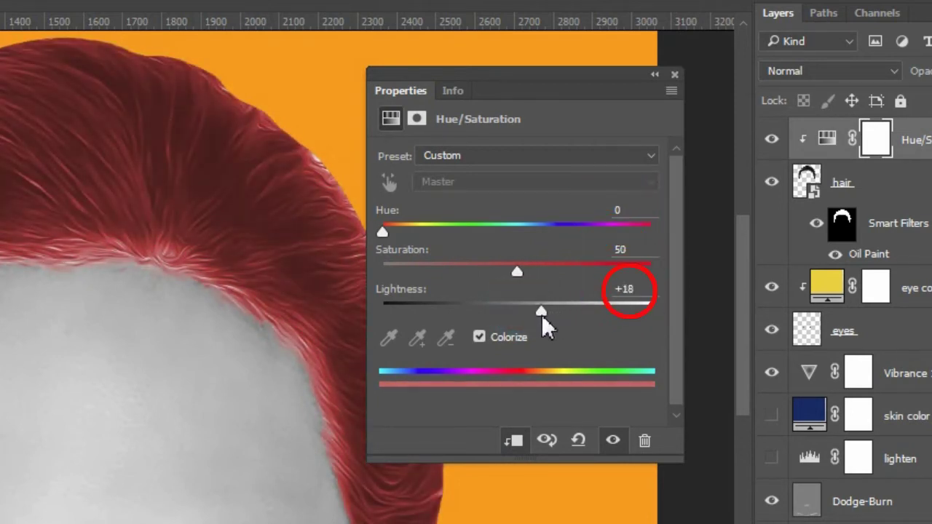
click(675, 73)
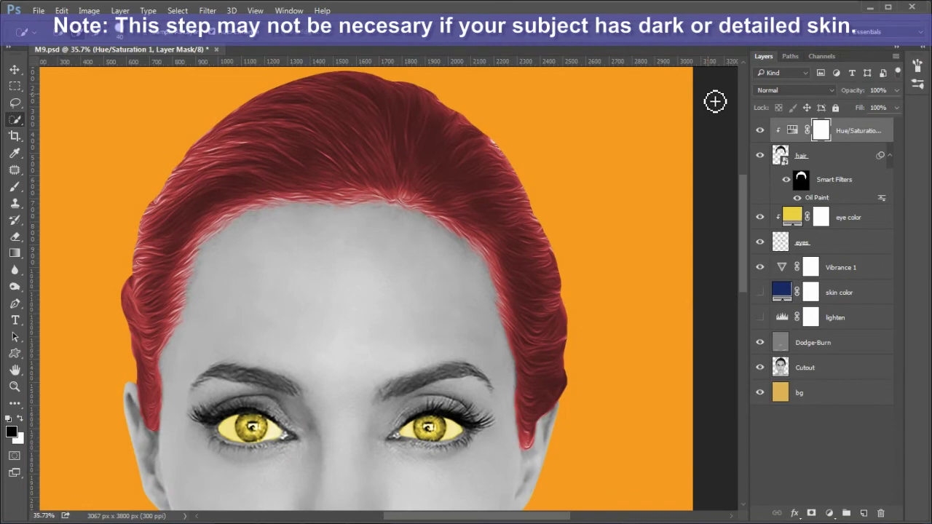
Create a new layer named touchup directly above the Cutout layer
click(792, 129)
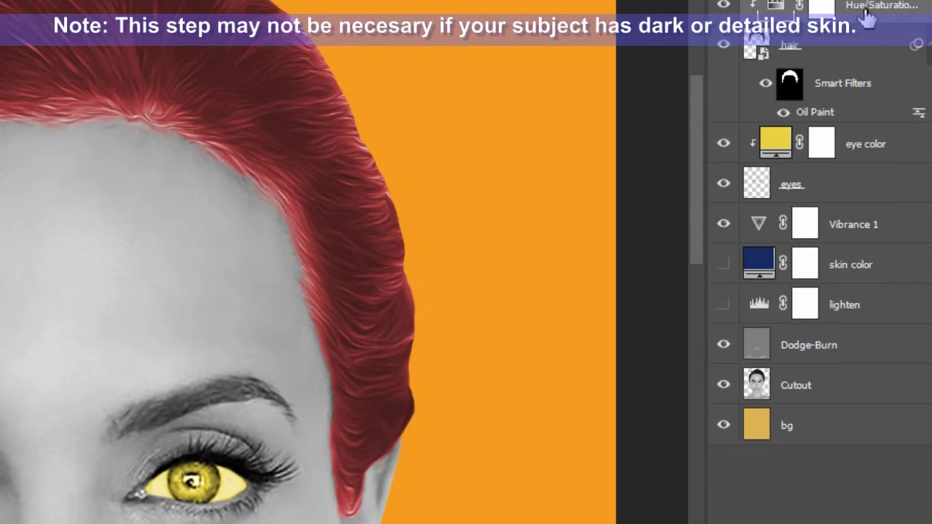
click(867, 377)
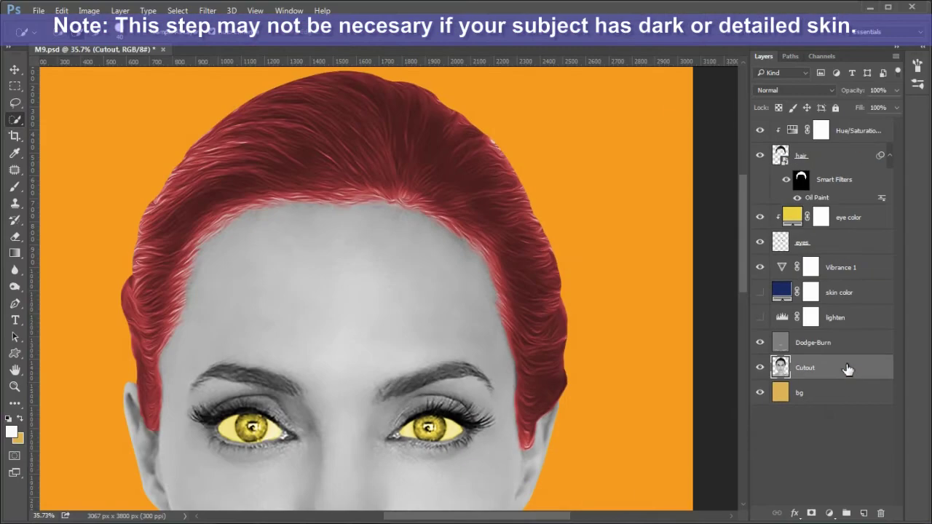
key(ctrl+shift+n)
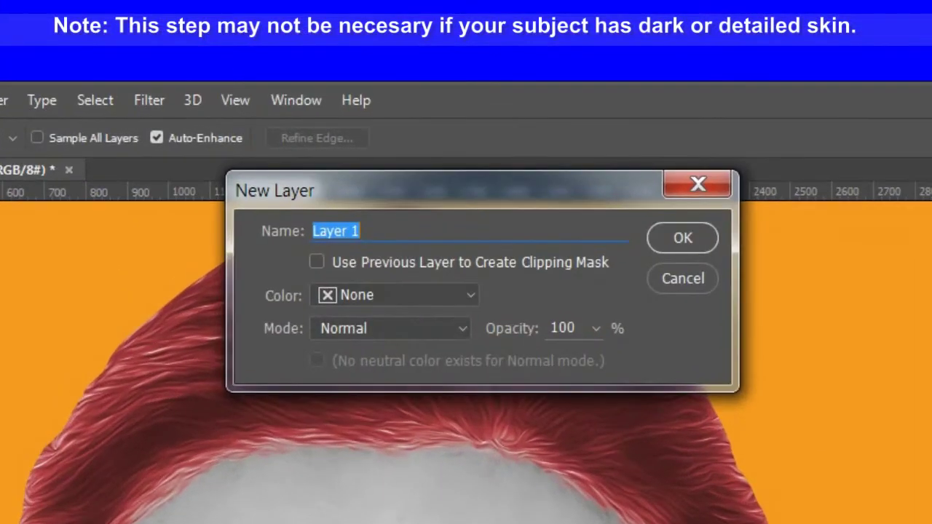
text(touchup)
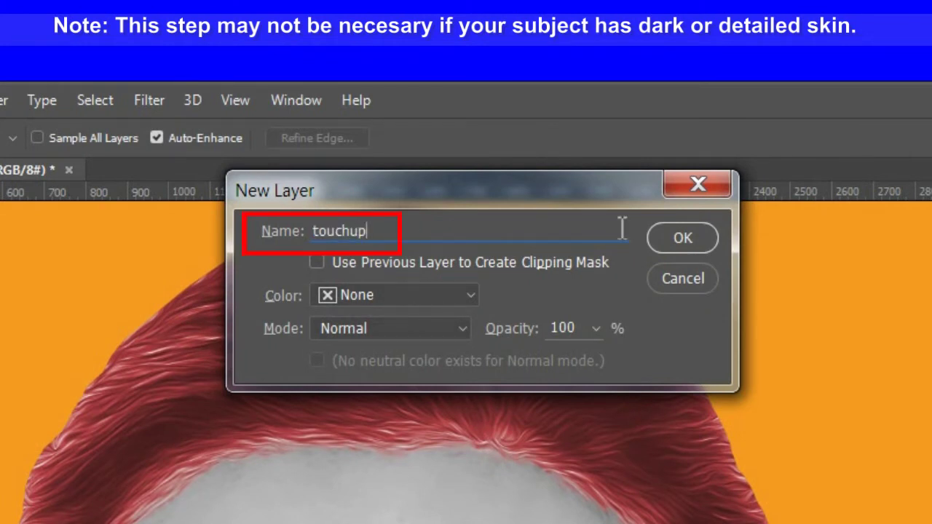
click(687, 240)
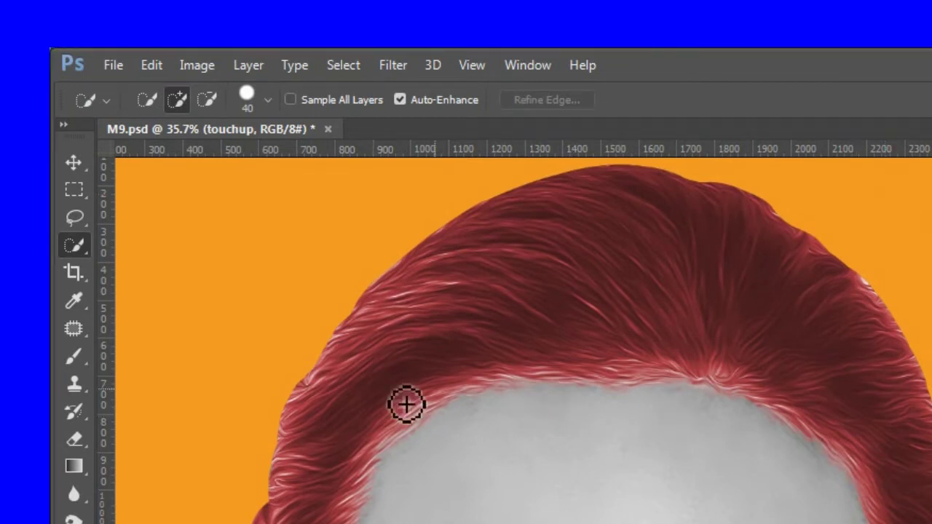
Brush sampled skin tones at 67% opacity over the stray dark hairs along the forehead's left hairline on the touchup layer
click(71, 357)
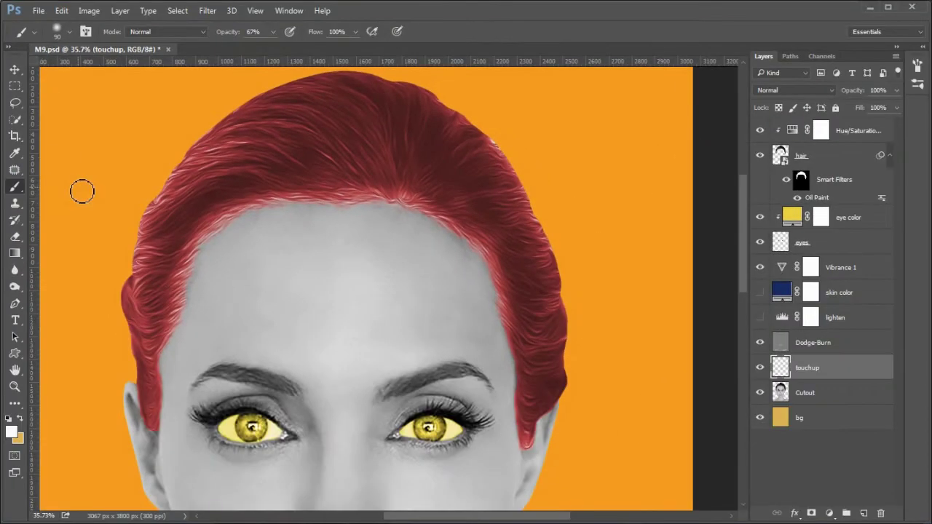
scroll(194, 289, up, 3)
click(252, 215)
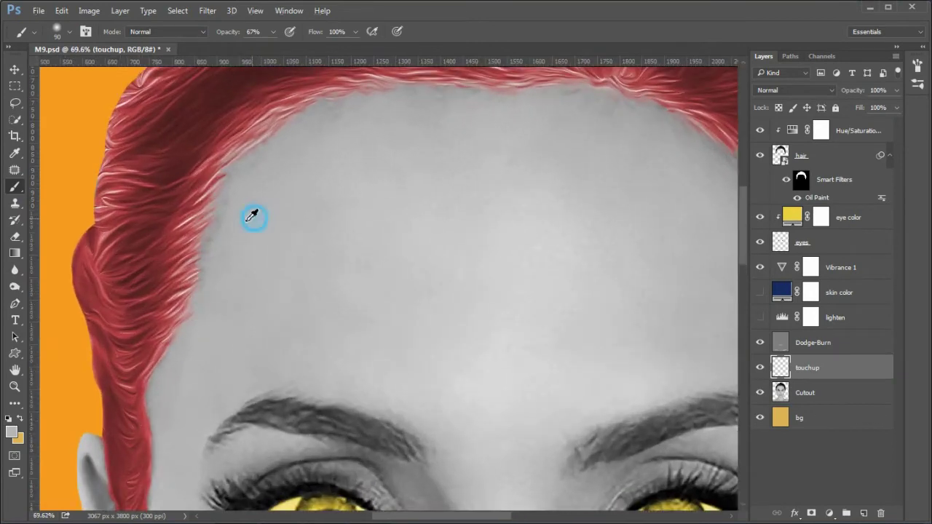
click(266, 169)
click(219, 289)
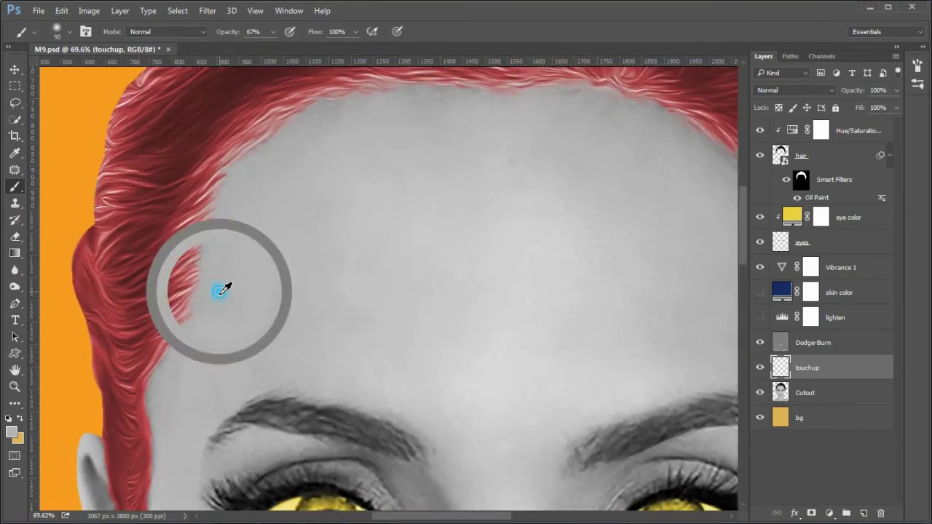
scroll(262, 167, up, 1)
click(270, 162)
click(420, 147)
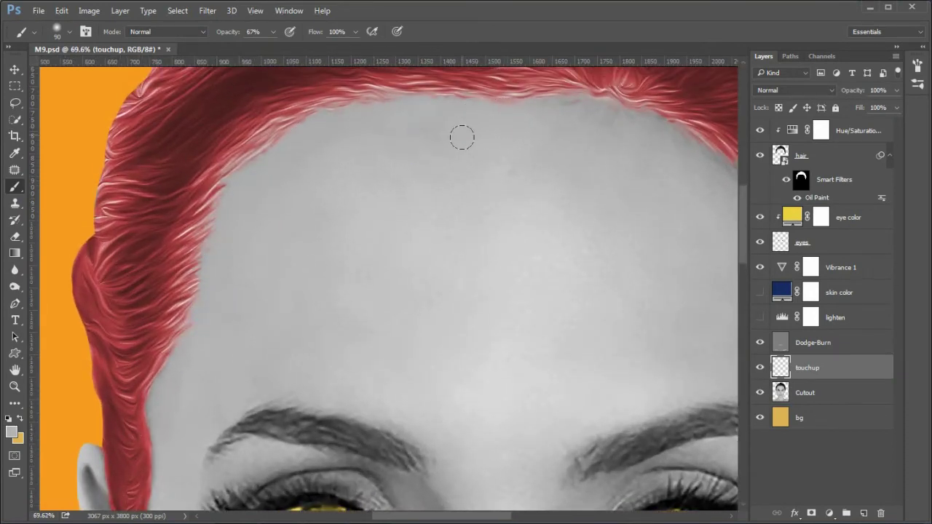
Paint sampled skin tones over the dark fringe from the top of the forehead down the right temple
drag(462, 138, 343, 170)
click(432, 170)
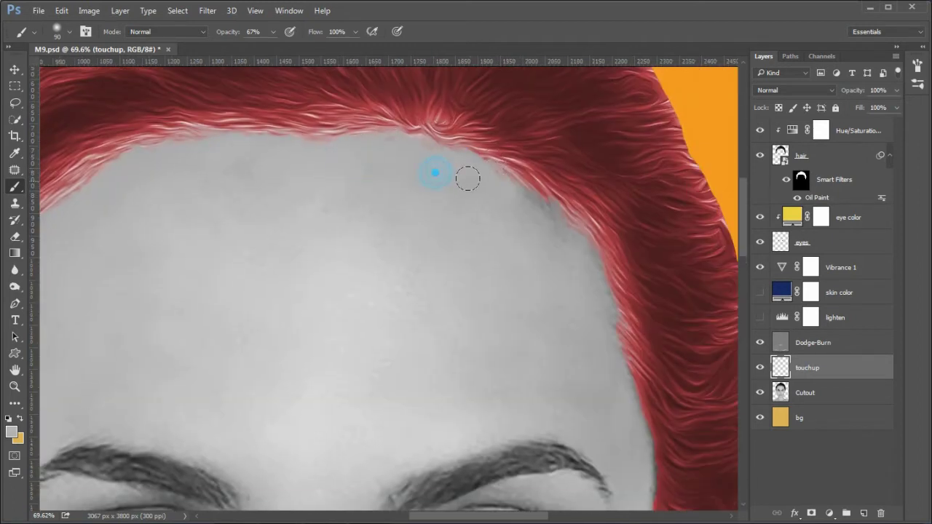
drag(514, 220, 411, 104)
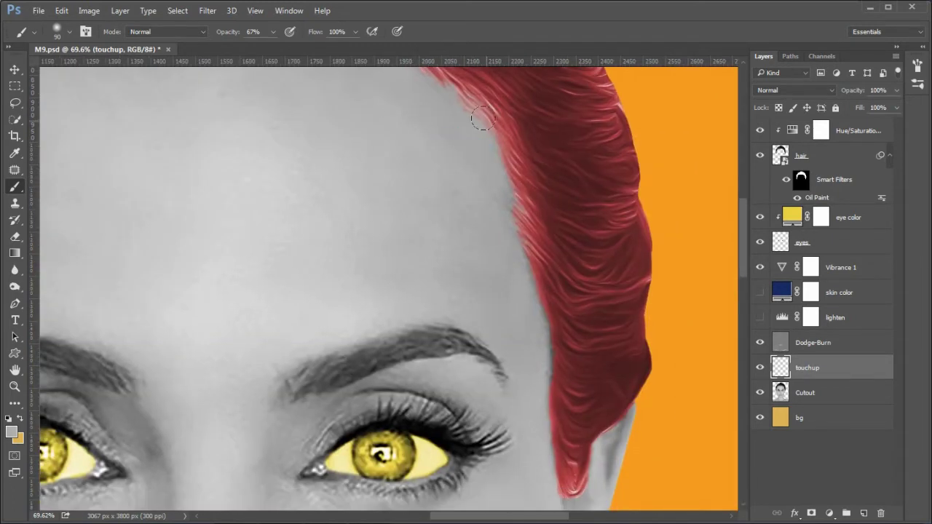
click(510, 270)
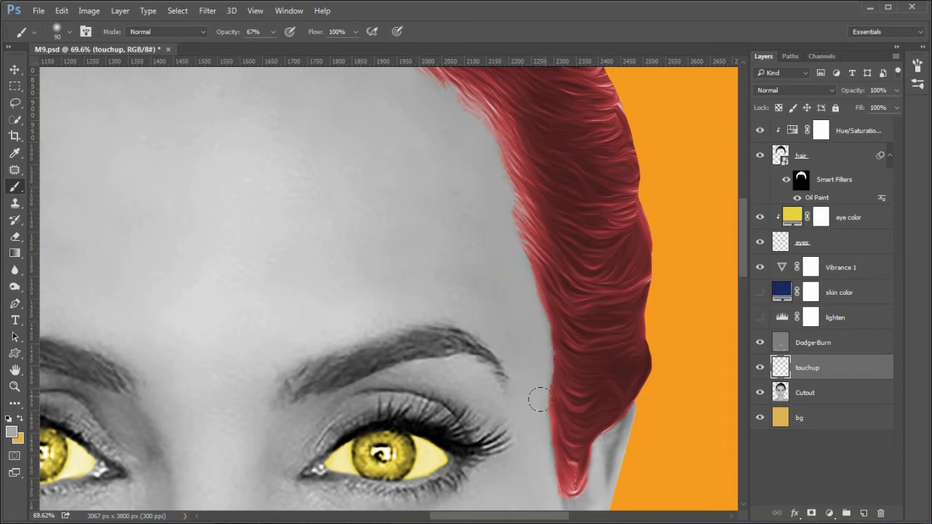
mouse_move(417, 195)
mouse_down()
mouse_move(619, 416)
mouse_move(695, 369)
mouse_up()
Cover the remaining dark edge from the upper left hairline down to the left sideburn with sampled skin tones
click(364, 220)
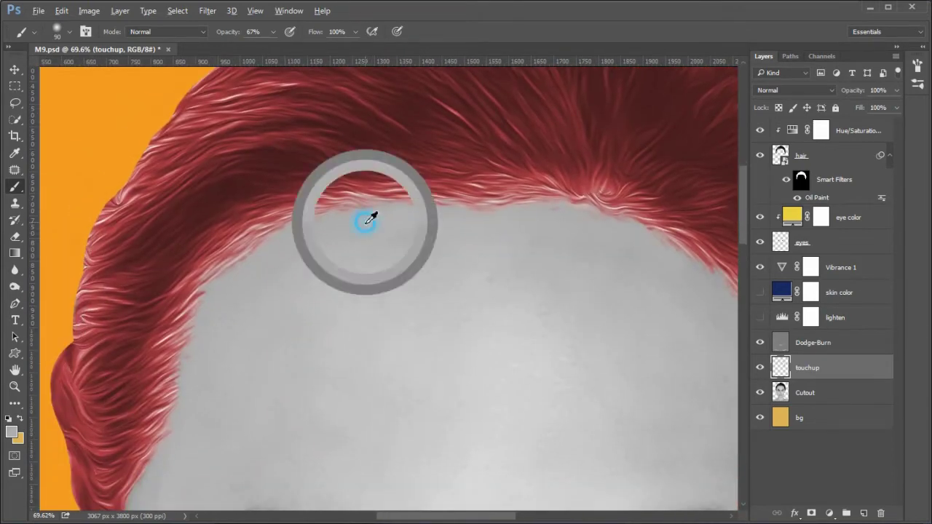
drag(309, 253, 206, 339)
drag(223, 443, 269, 287)
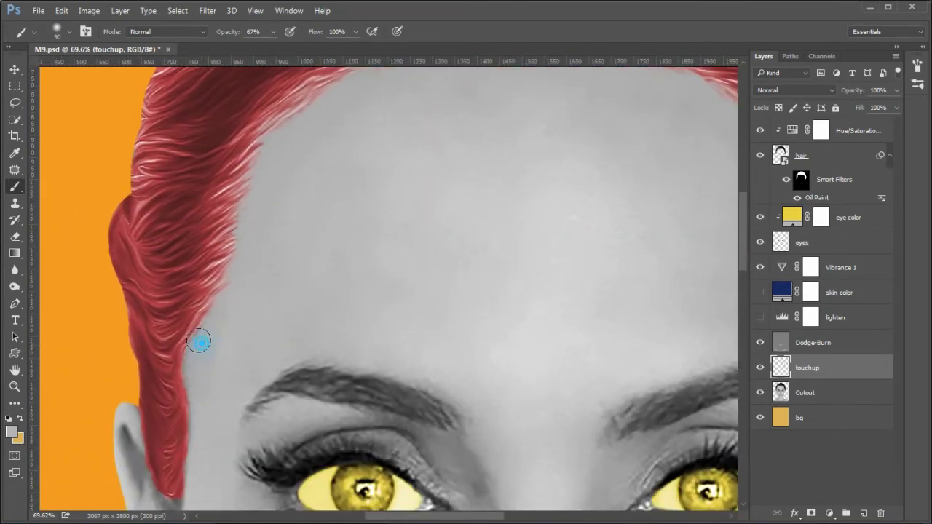
drag(198, 339, 186, 482)
key(ctrl+0)
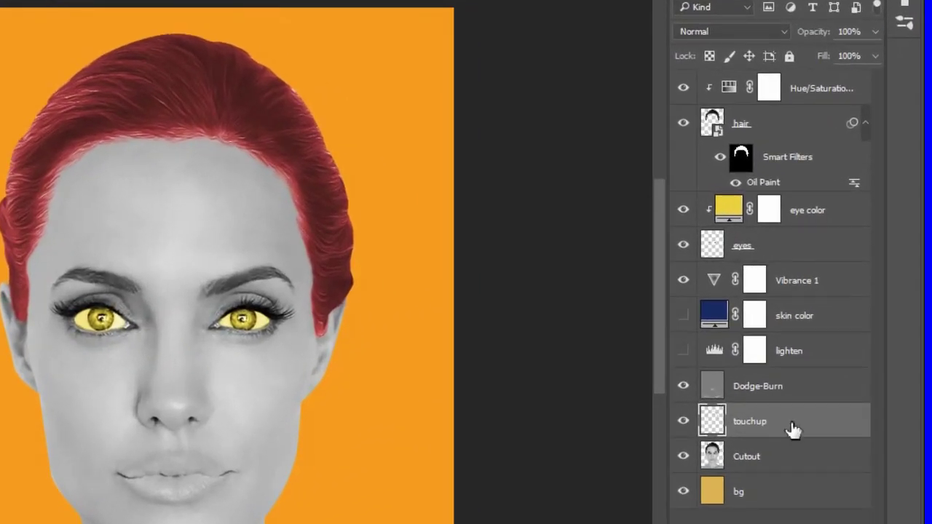
Show the skin color and lighten layers, and clip the layers from Vibrance 1 through touchup to the Cutout layer
click(682, 315)
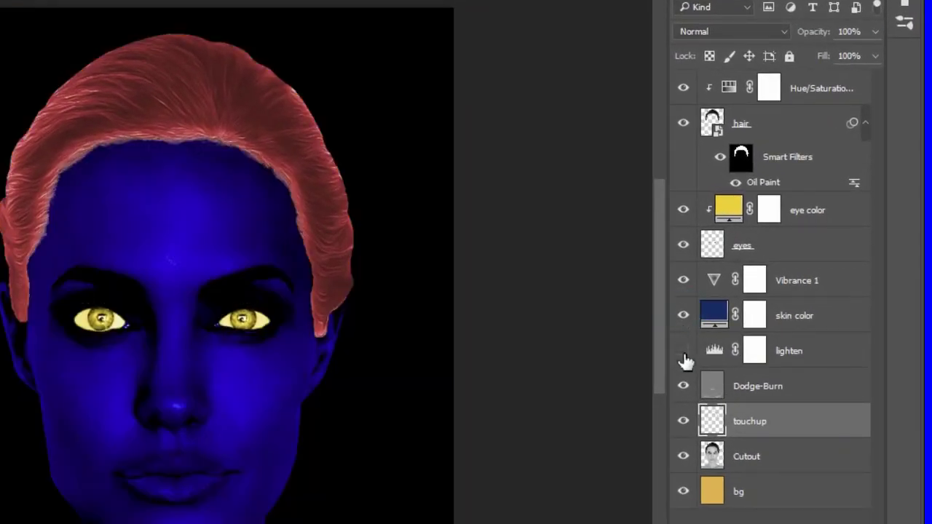
click(682, 350)
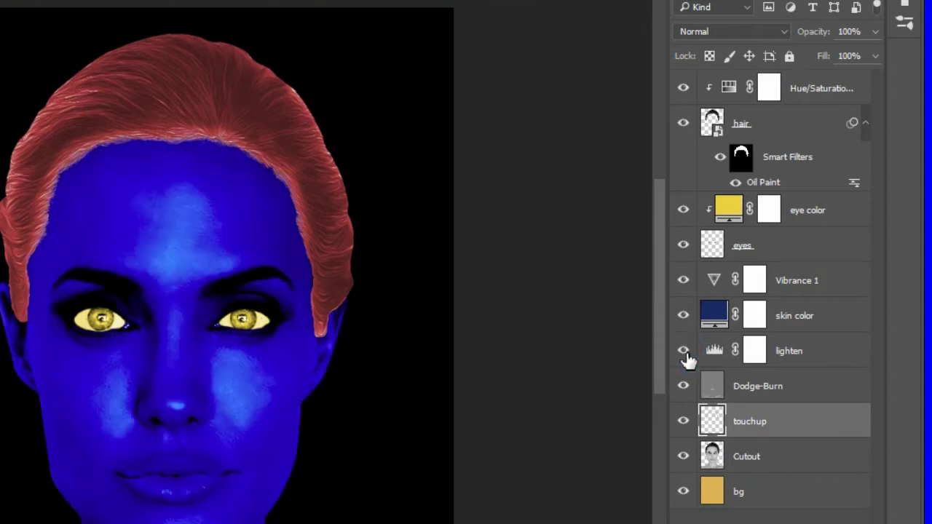
click(839, 283)
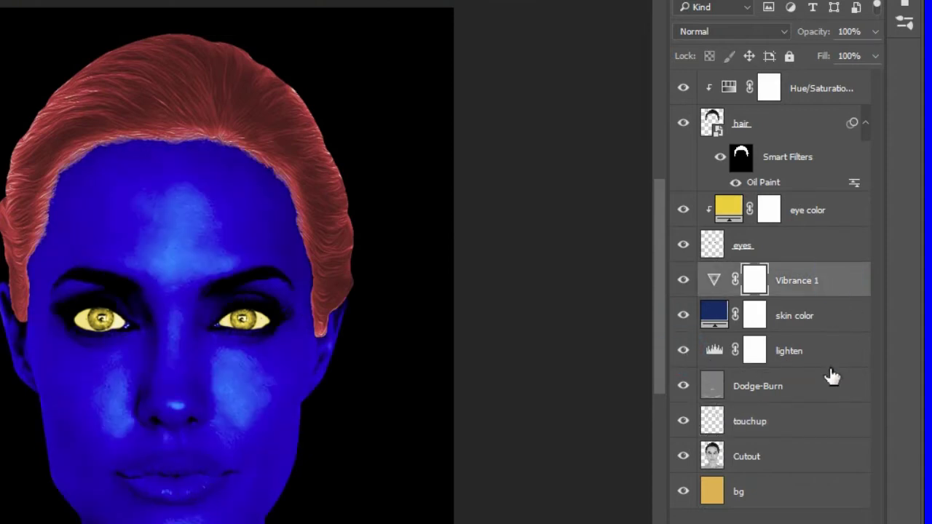
shift+click(824, 418)
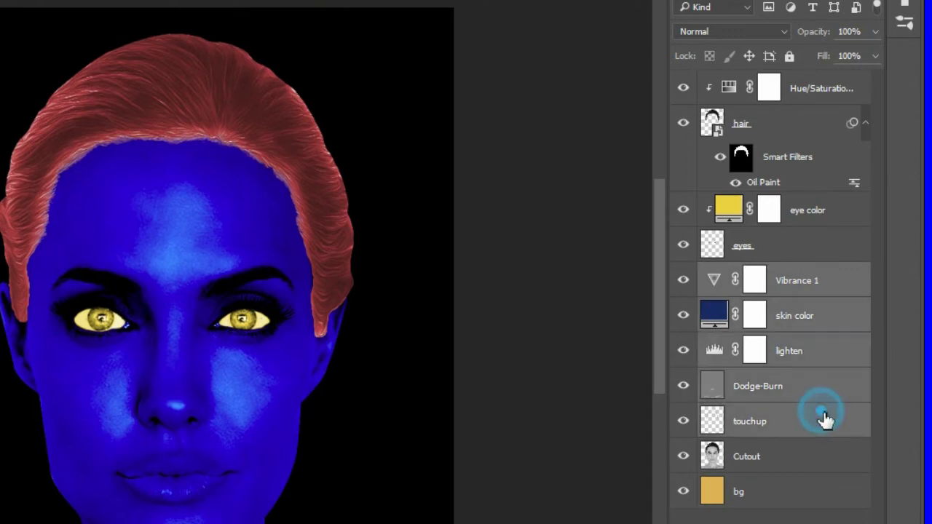
right_click(825, 406)
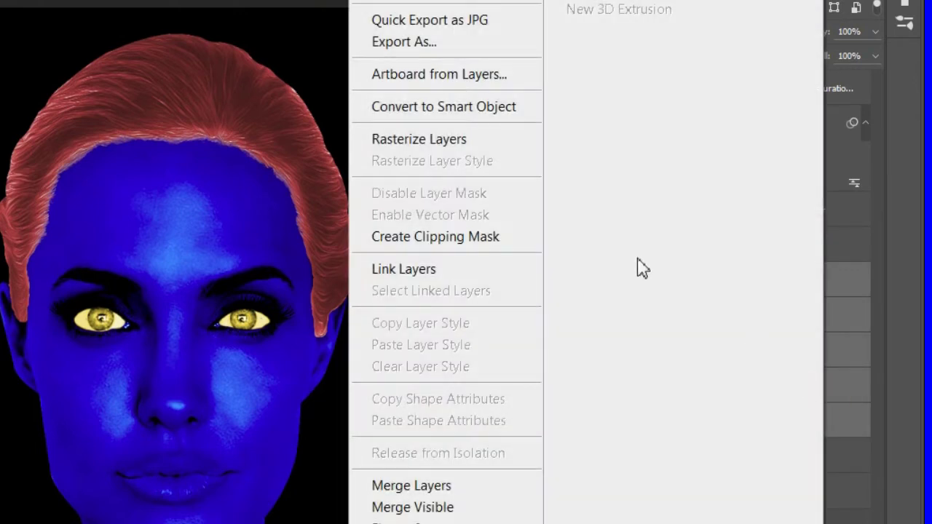
click(483, 239)
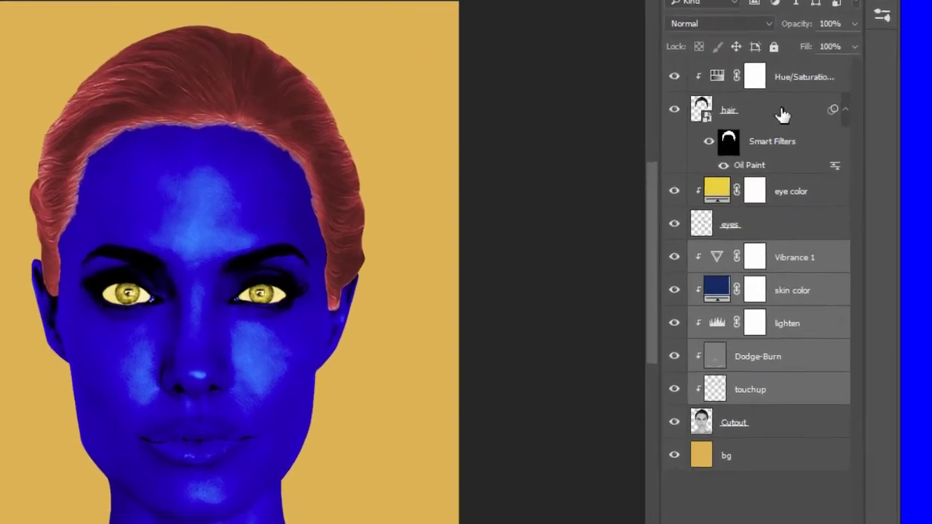
Add a white layer mask to the hair Smart Object layer
click(845, 158)
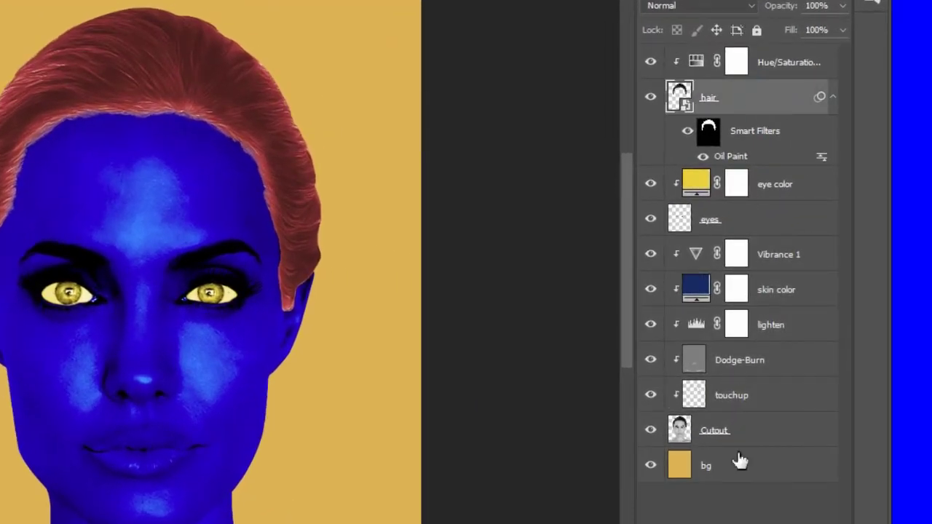
click(728, 523)
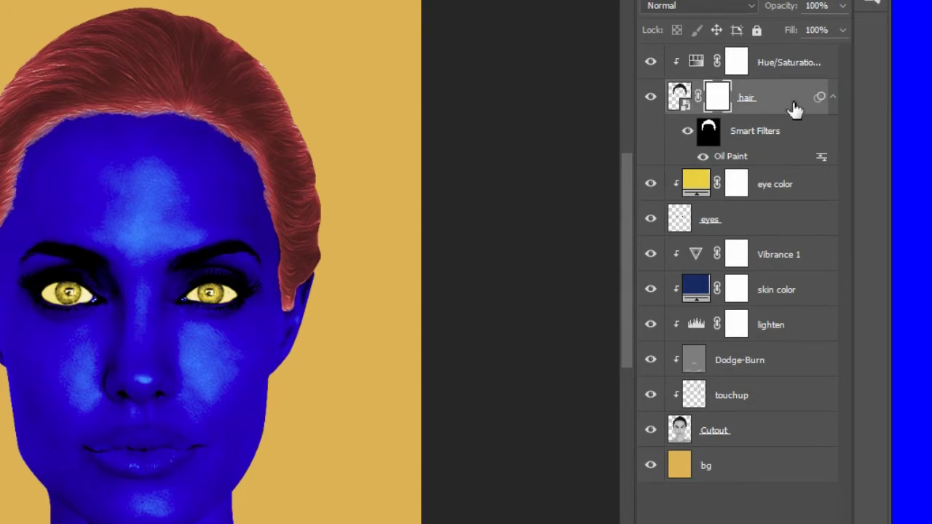
click(725, 95)
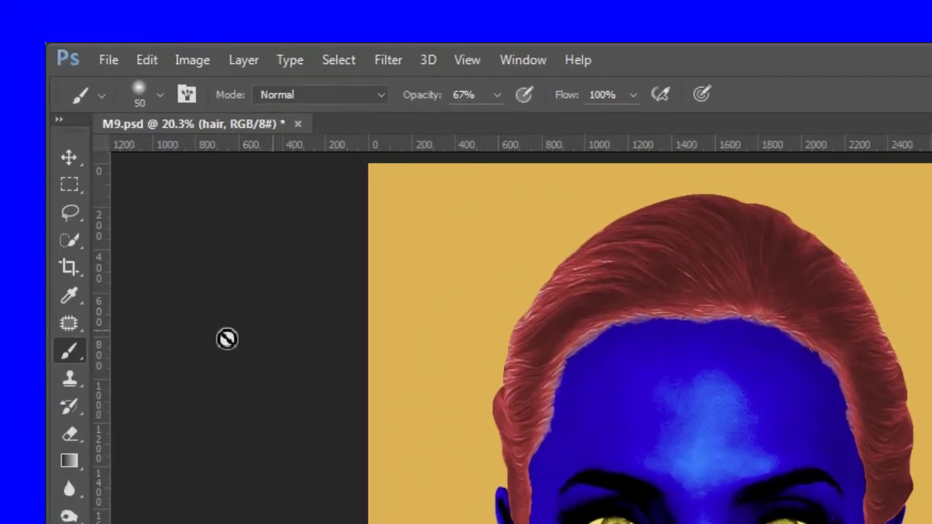
Paint black with the Brush on the hair layer's mask to blend the tips of both sideburns into the skin
click(67, 351)
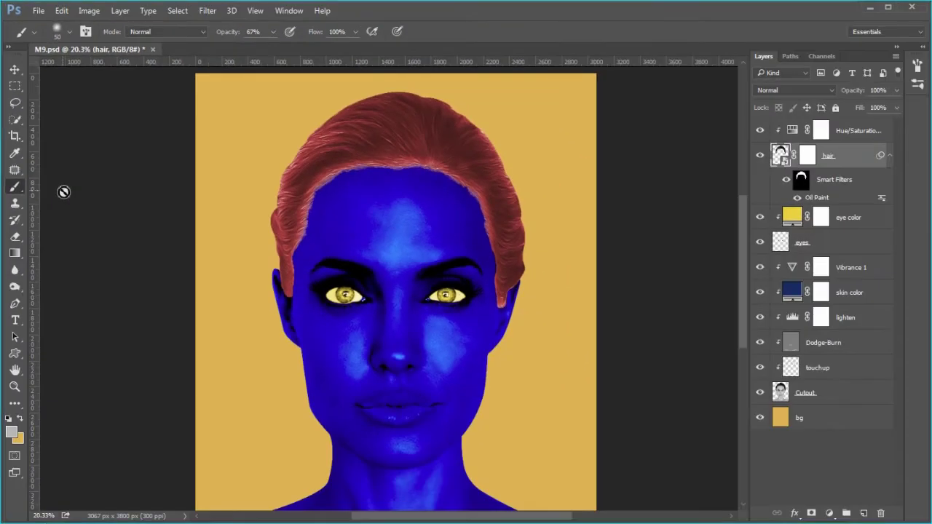
click(809, 156)
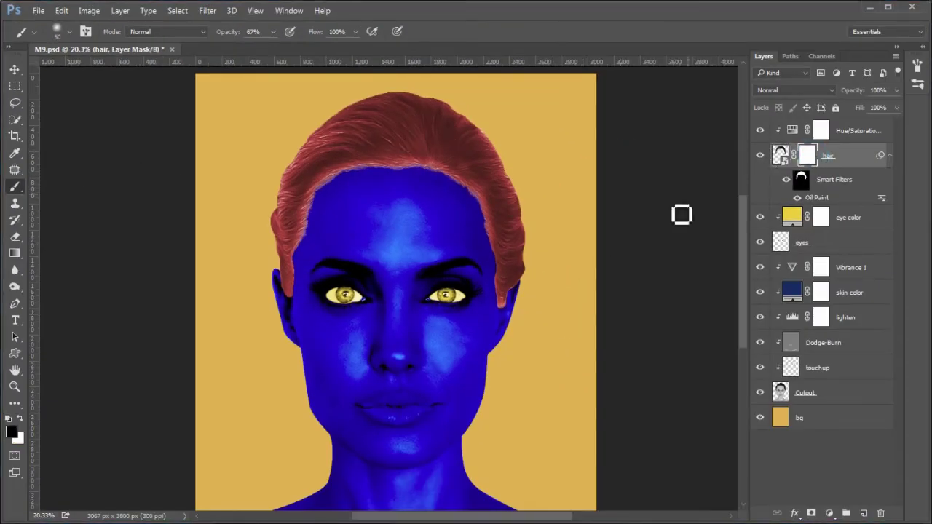
scroll(553, 316, up, 5)
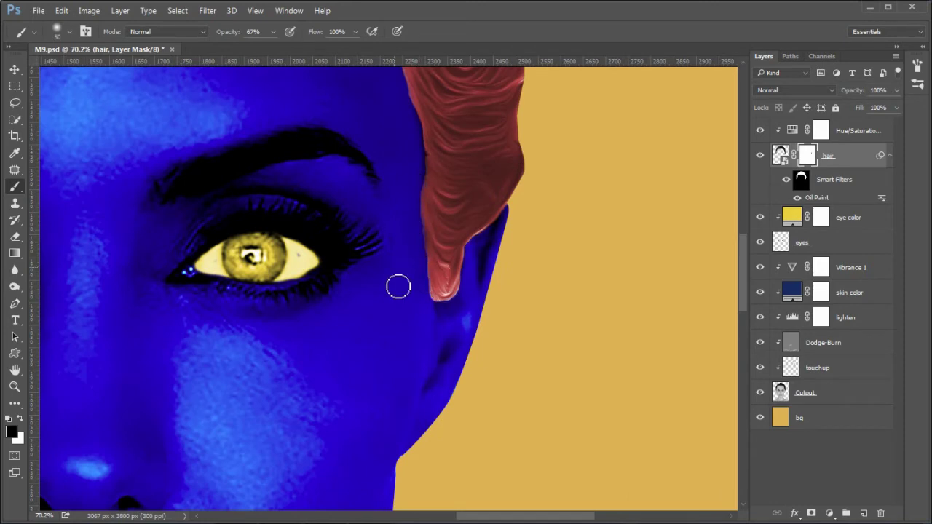
scroll(403, 305, left, 10)
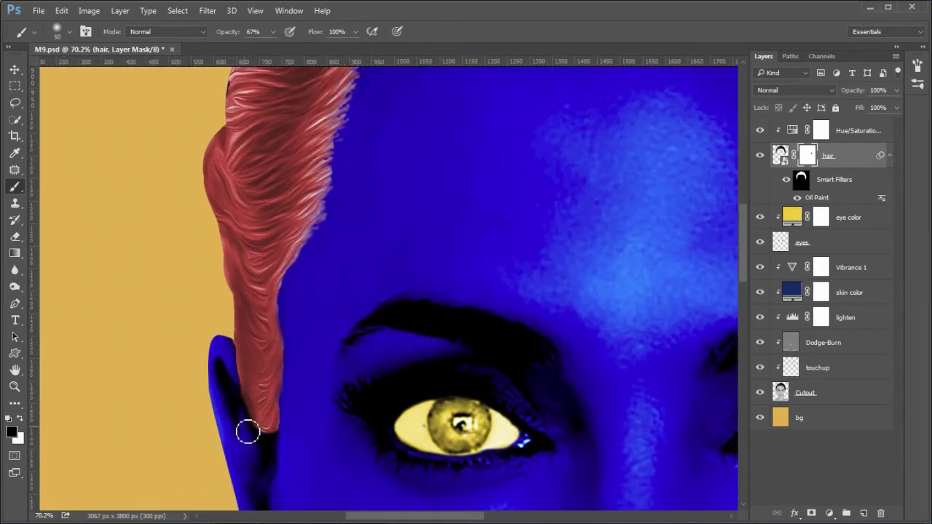
key(ctrl+0)
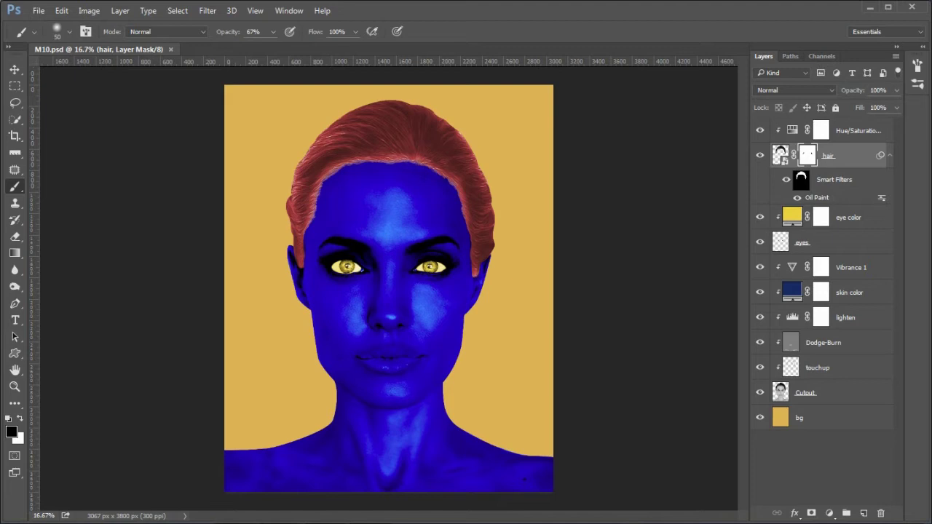
Try lighter and darker blues for the skin color fill layer and set its color to hex 002964
double_click(797, 292)
drag(767, 110, 700, 102)
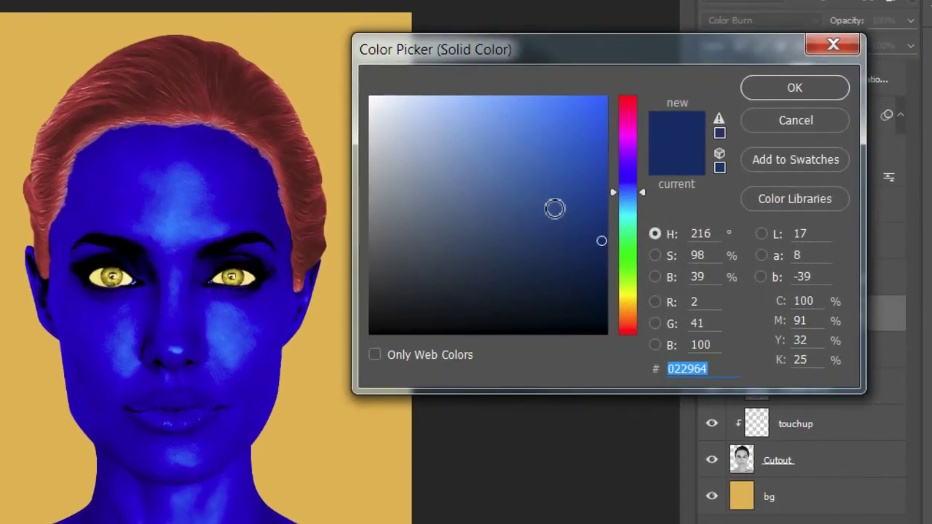
click(577, 207)
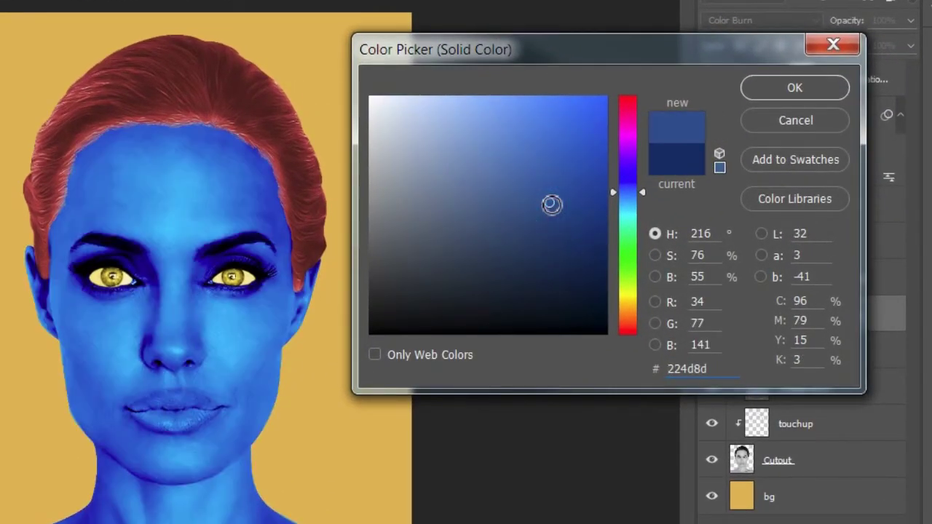
click(553, 280)
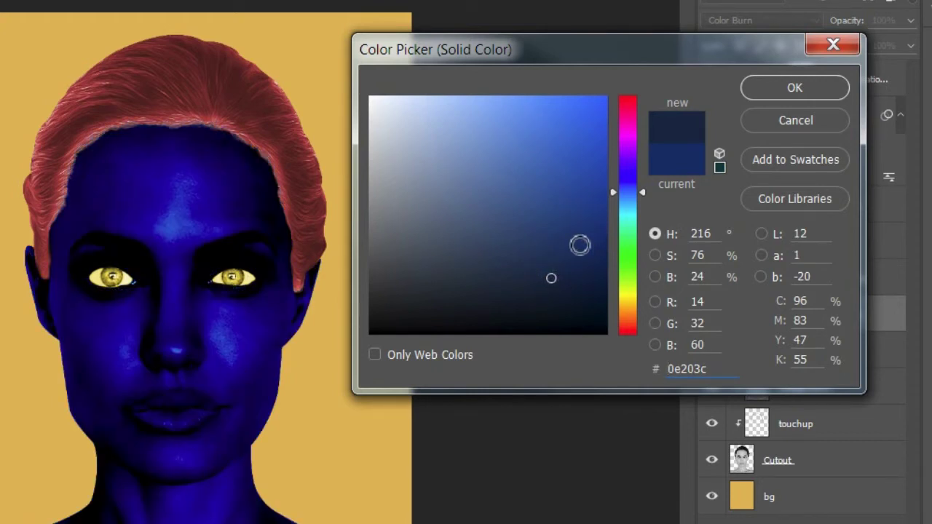
click(591, 281)
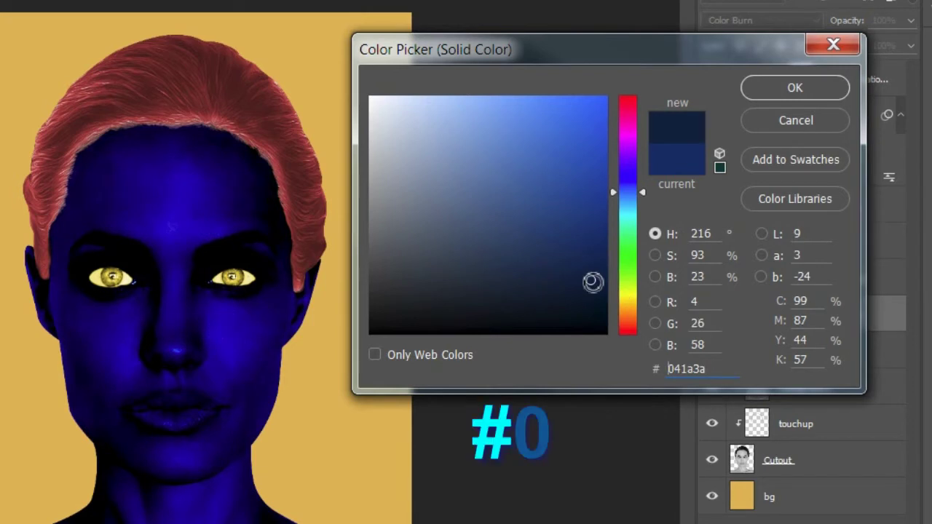
text(002964)
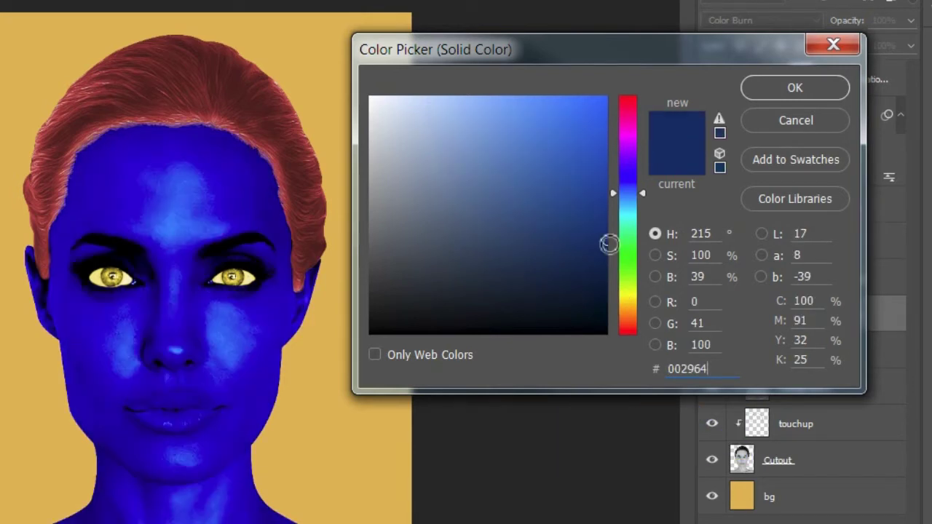
click(793, 87)
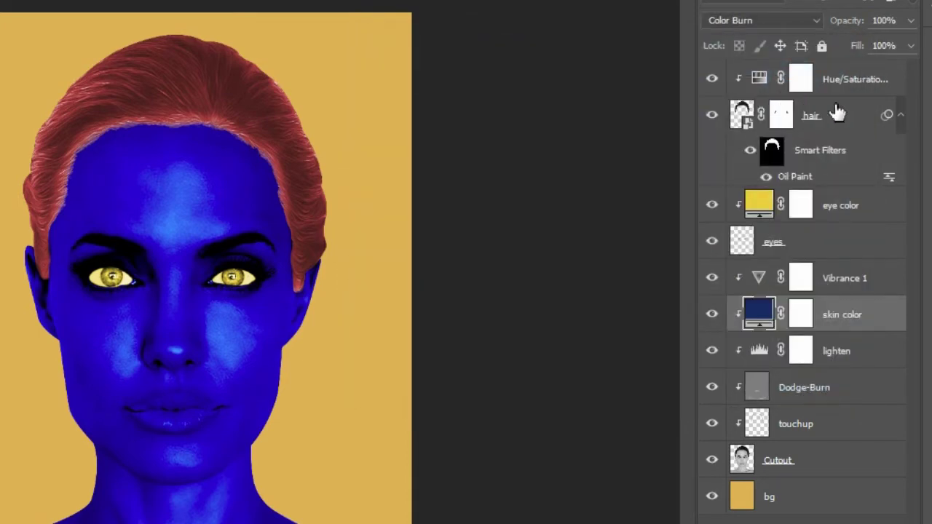
Collapse the hair layer's smart filters and hide the Vibrance 1, skin color, lighten and Dodge-Burn layers
click(900, 116)
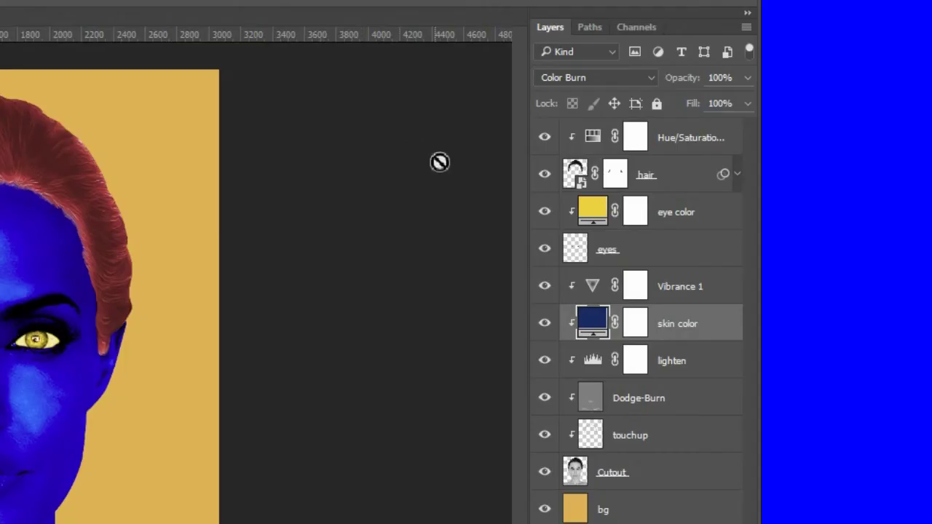
click(785, 227)
click(545, 323)
click(544, 361)
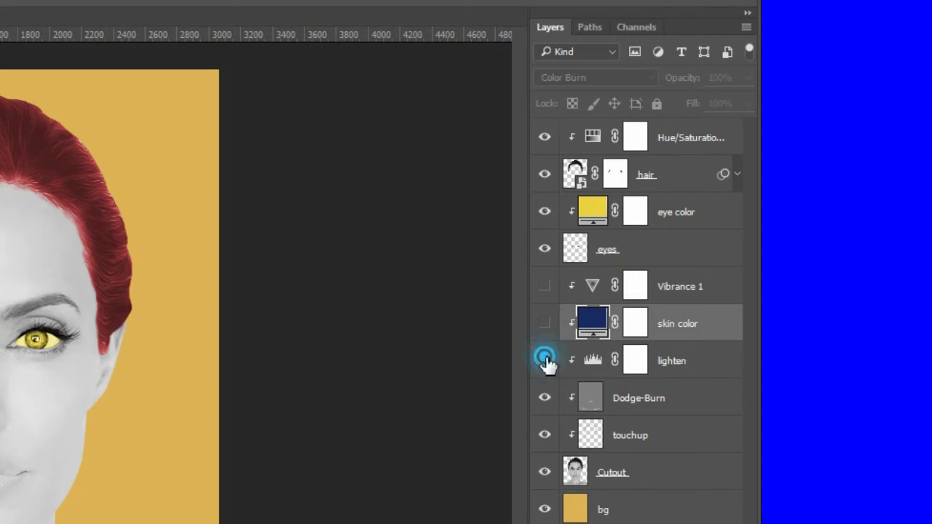
click(545, 398)
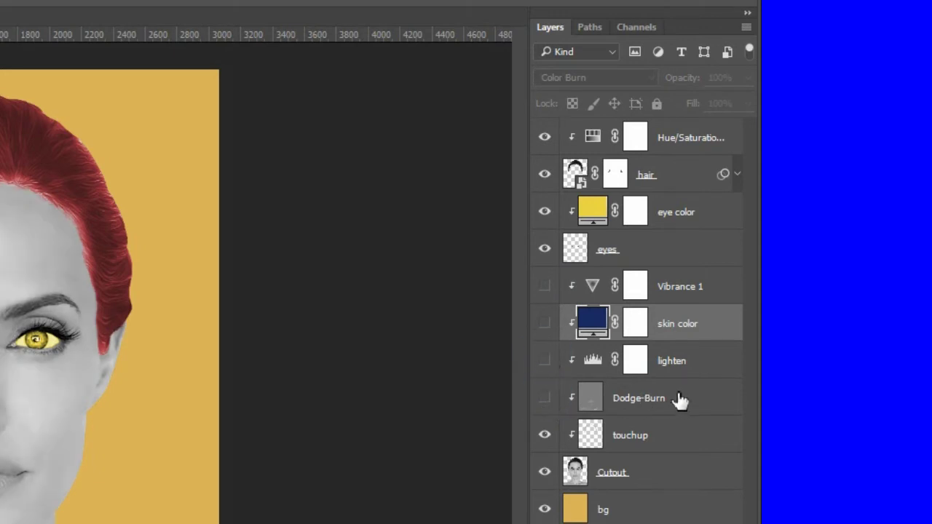
Create a new layer named sketch directly above Cutout, clipped to it as a clipping mask
click(674, 471)
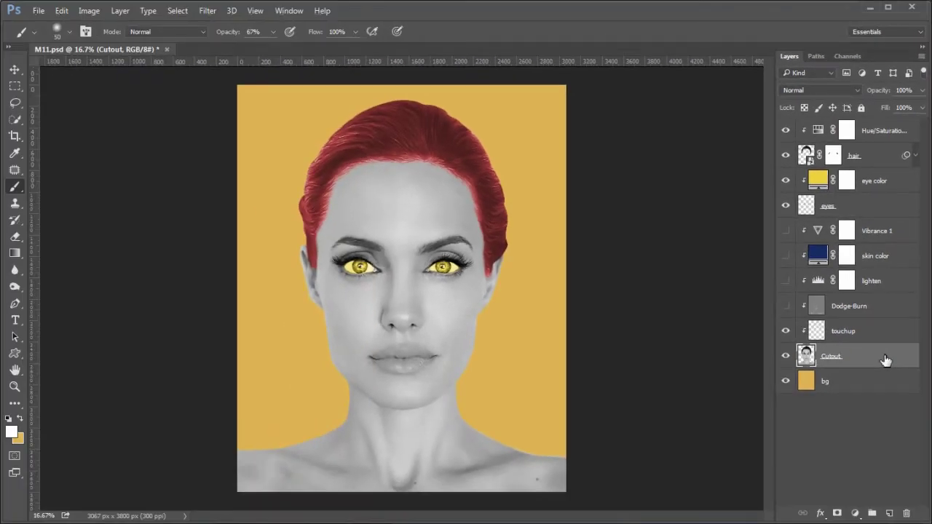
key(ctrl+shift+n)
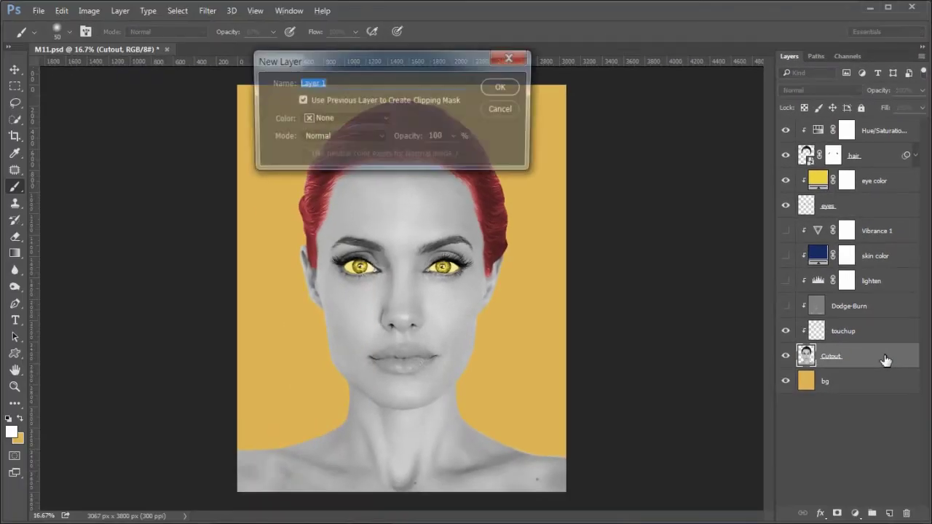
text(sketch)
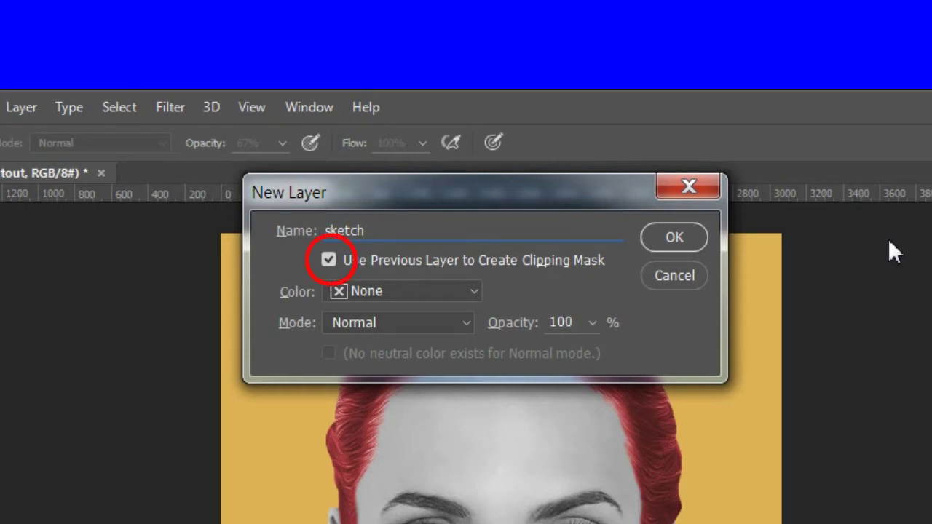
click(678, 237)
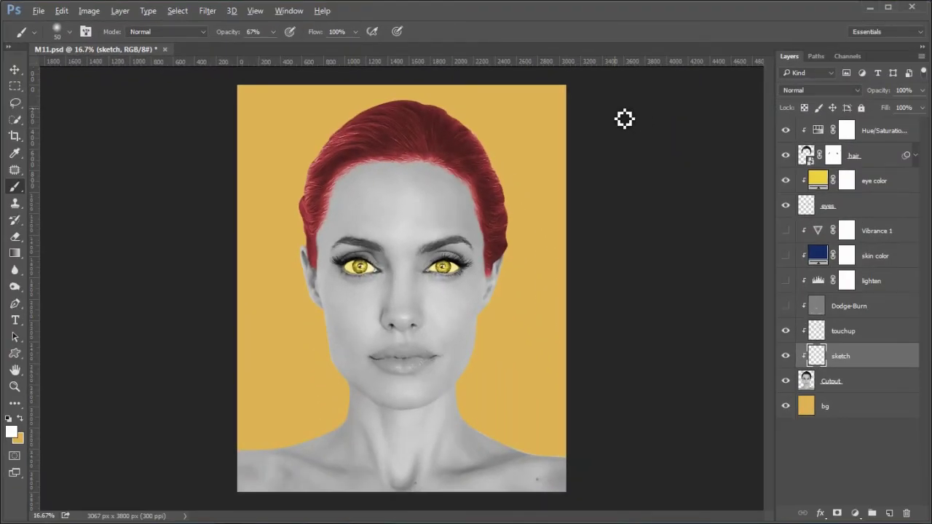
Check the ruler and snapping options and place a vertical guide through the middle of the face at 1533.5 px
click(256, 11)
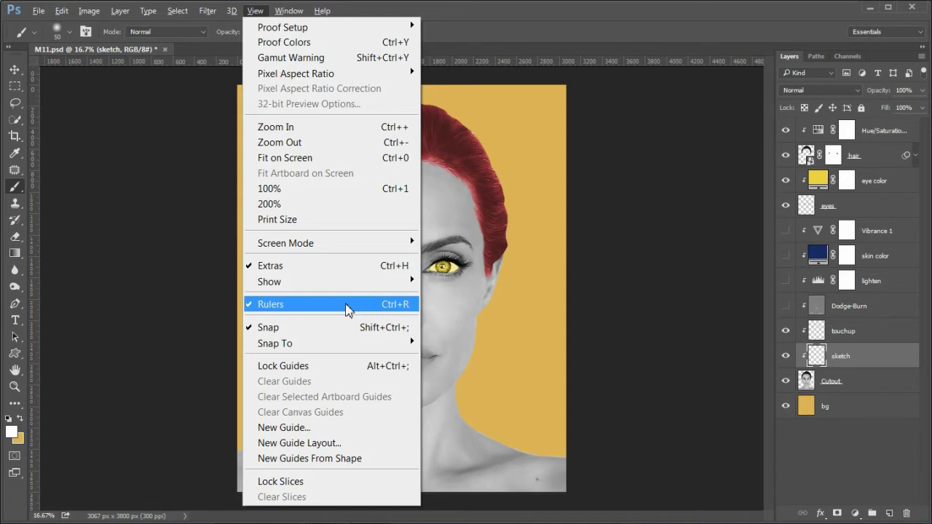
click(355, 313)
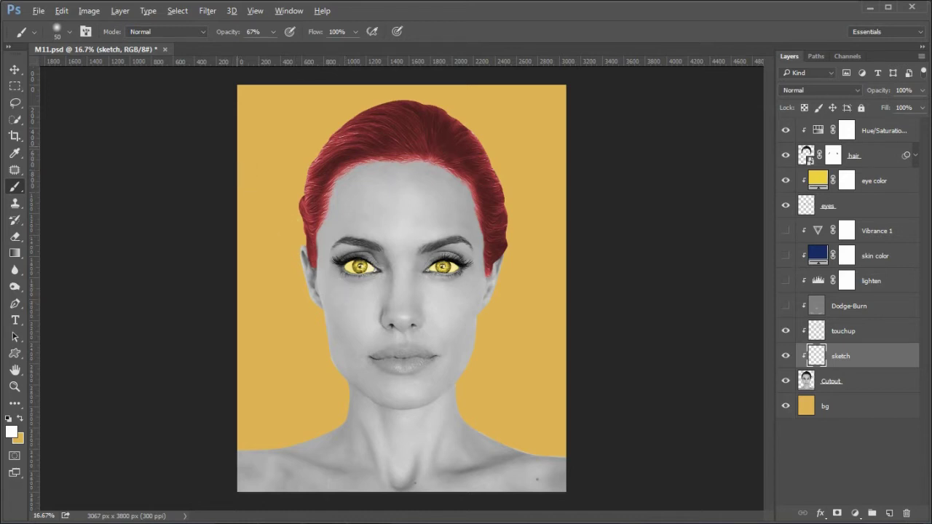
click(256, 11)
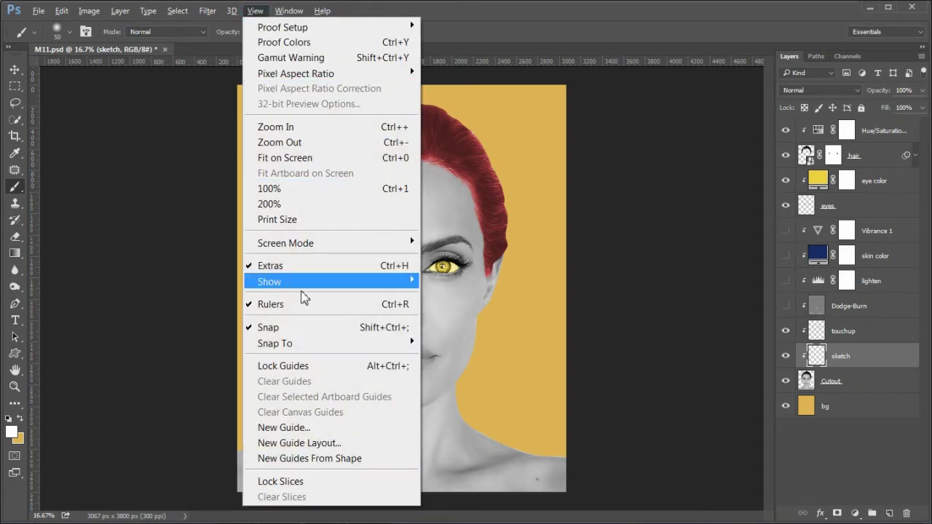
click(309, 340)
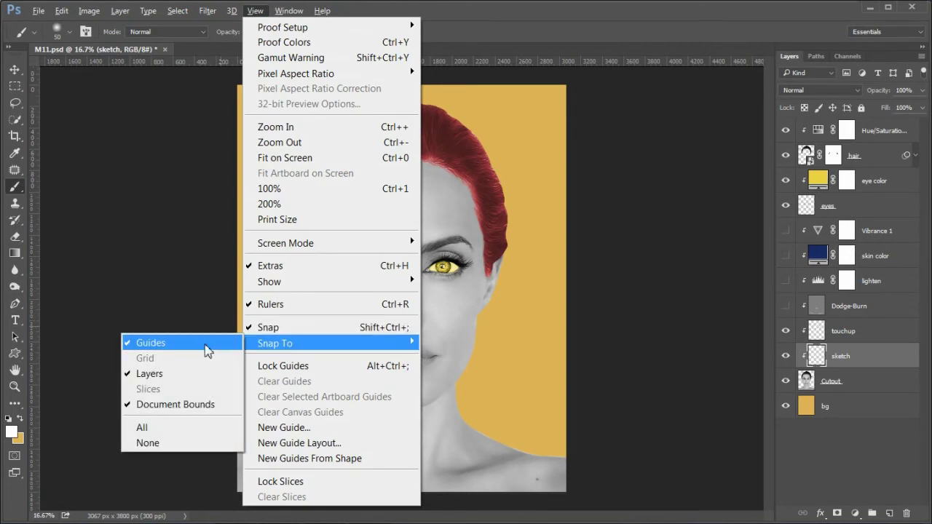
click(205, 445)
drag(35, 318, 401, 328)
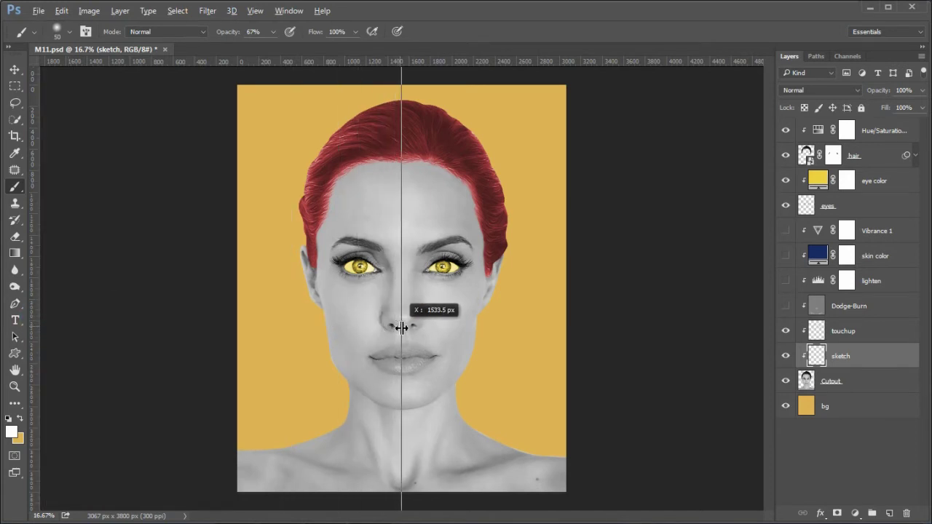
drag(401, 327, 401, 327)
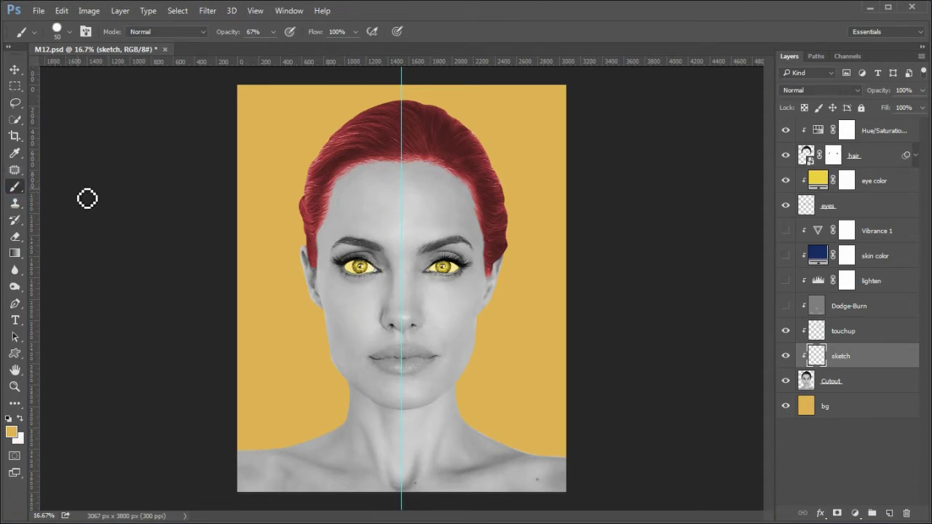
Set the foreground color to hex 909090 and the brush to 12 px at 100% opacity
click(12, 432)
text(909090)
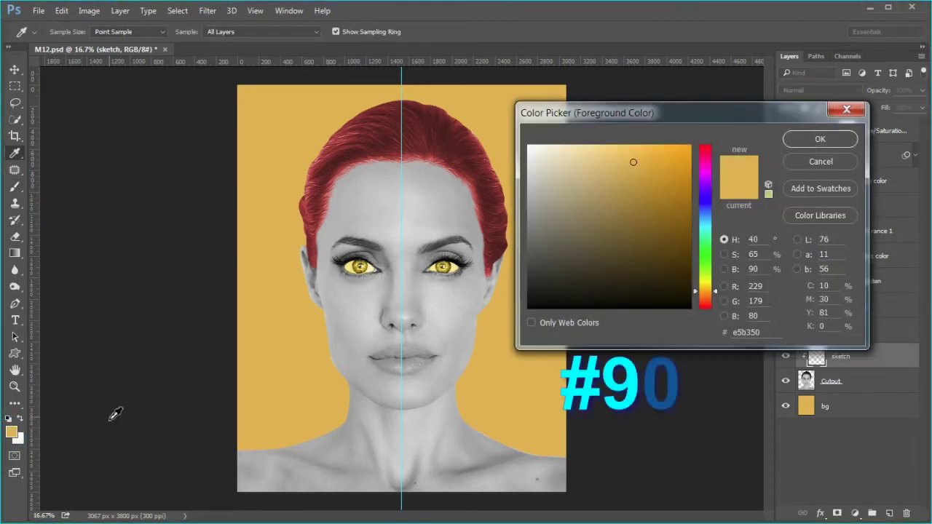
text(b)
click(830, 140)
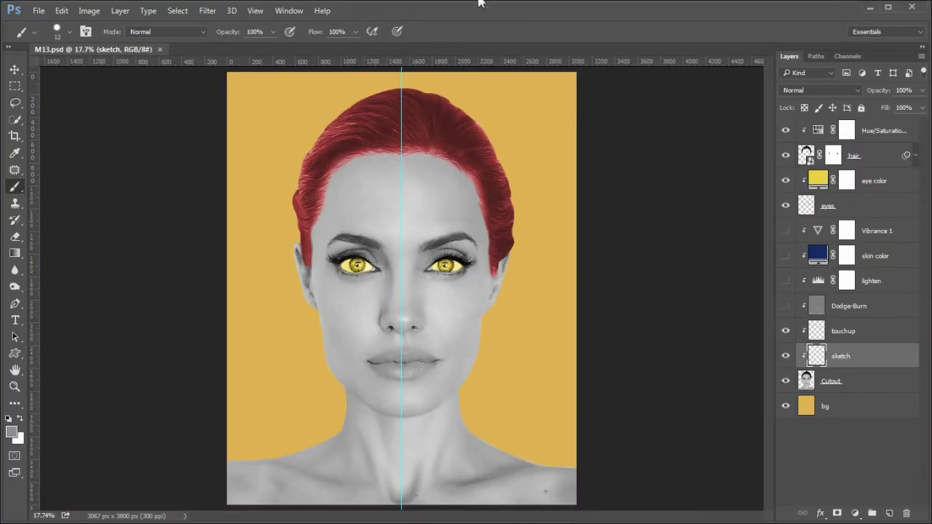
Hide the touchup layer and sketch gray spot outlines from the center guide over the right half of the forehead, face, neck and shoulder
click(785, 330)
scroll(407, 246, up, 4)
scroll(417, 249, up, 1)
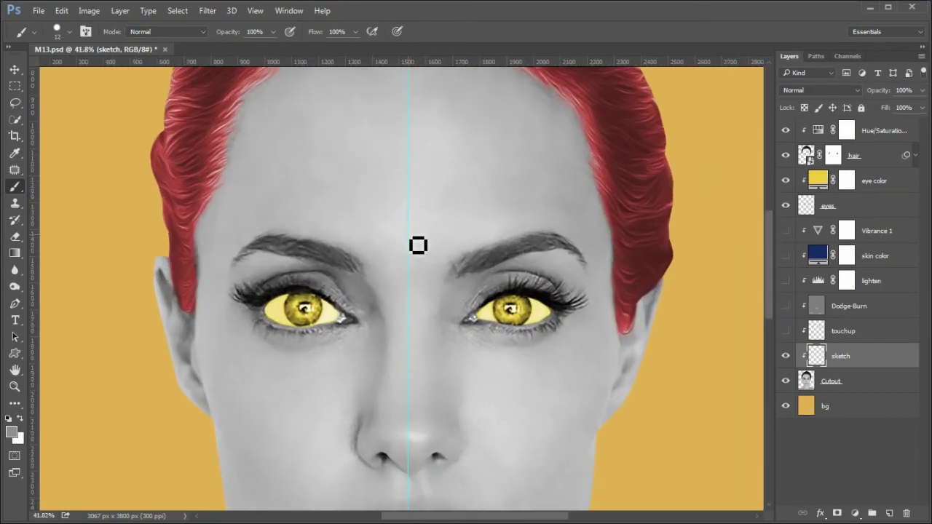
drag(411, 229, 414, 237)
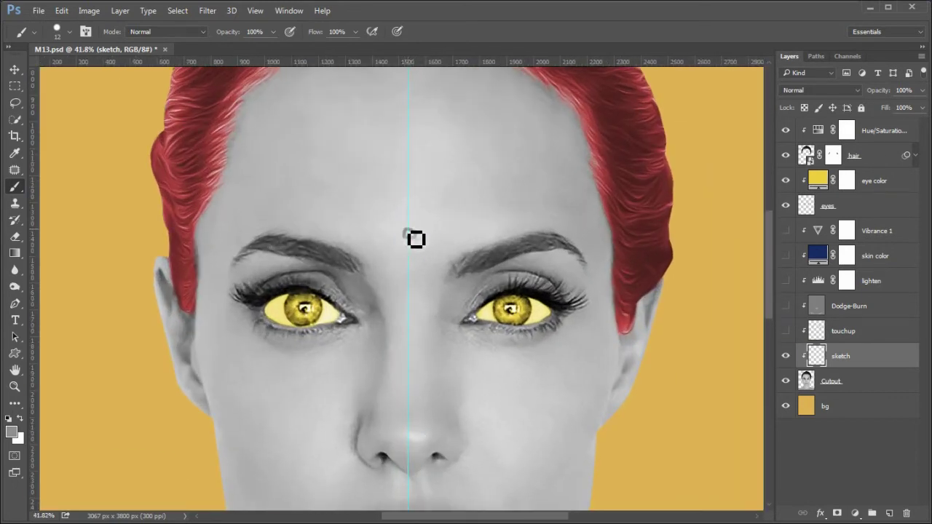
drag(408, 179, 418, 235)
mouse_move(422, 189)
mouse_down()
mouse_move(427, 229)
mouse_move(418, 235)
mouse_move(418, 179)
mouse_move(404, 164)
mouse_move(418, 149)
mouse_up()
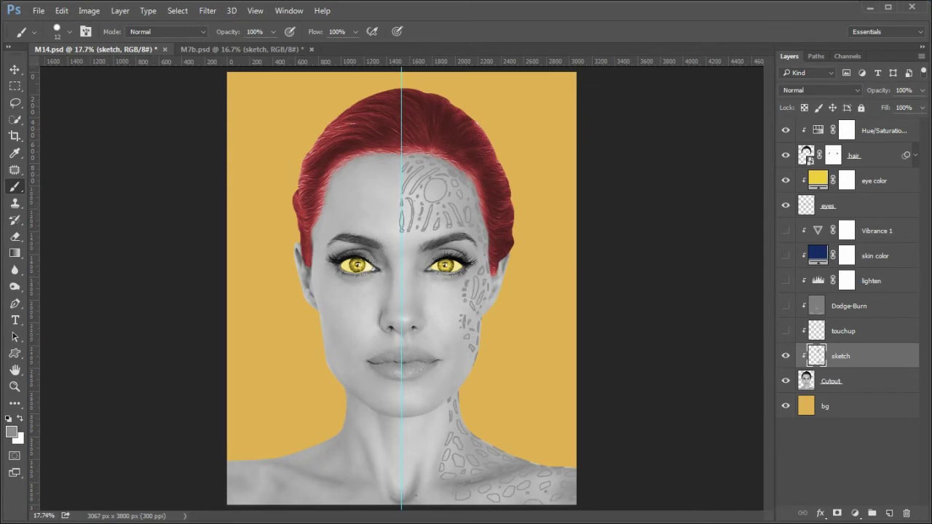
Create a new layer named spots above the sketch layer, included in the clipping mask
key(ctrl+shift+n)
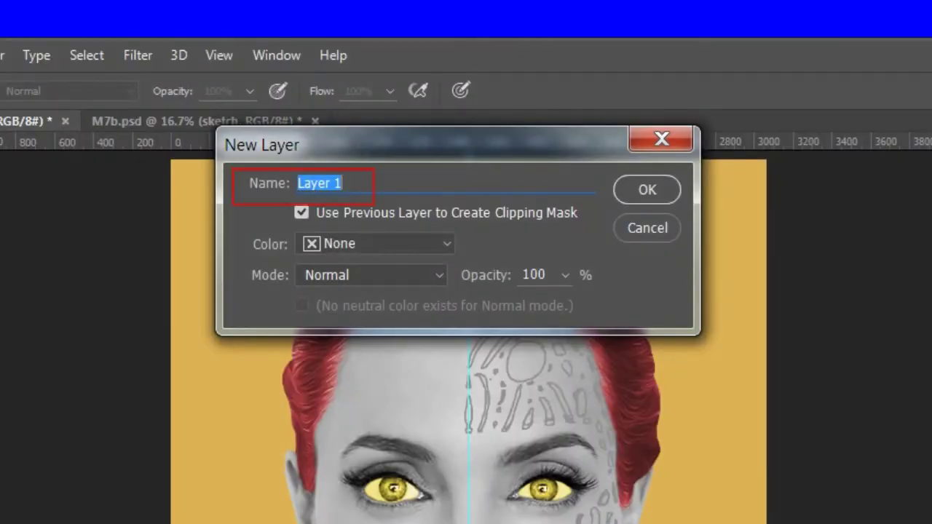
text(spots)
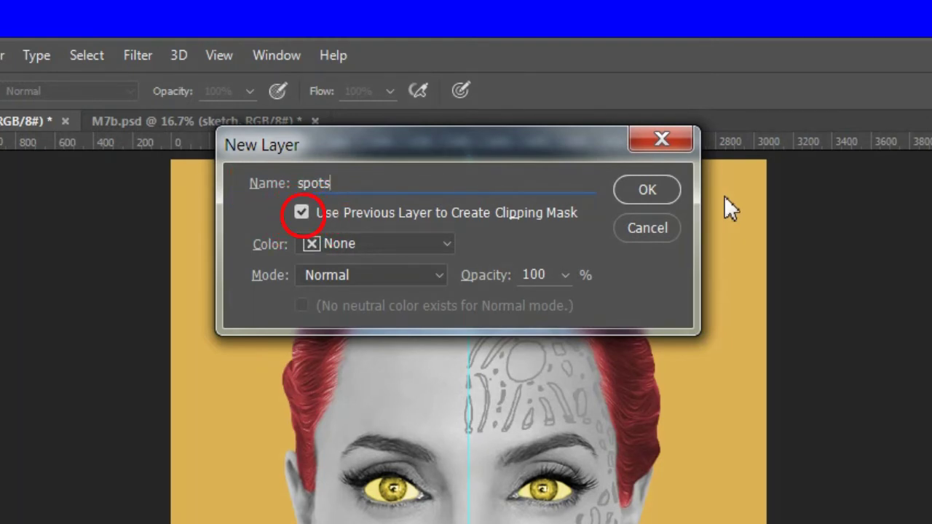
click(648, 188)
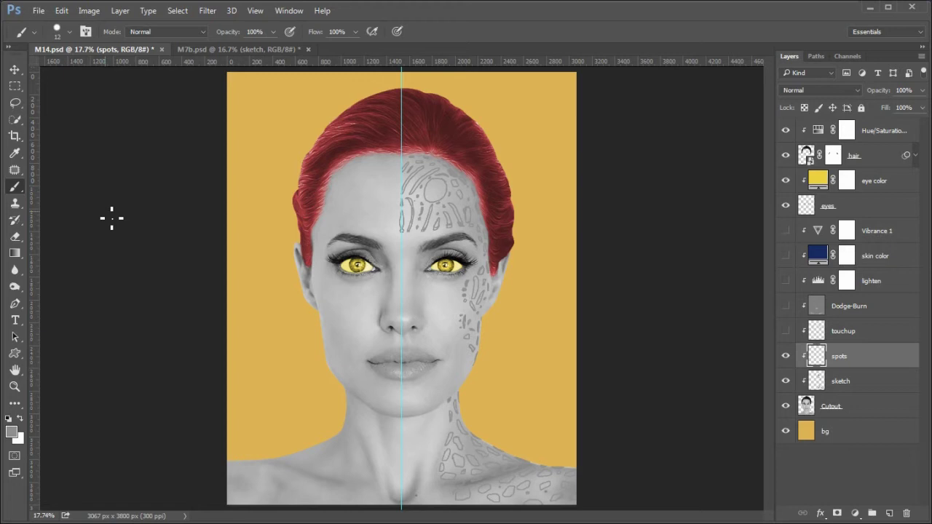
Reset the colors to black and white and trace the sketched spots beside the center guide on the forehead in black
key(d)
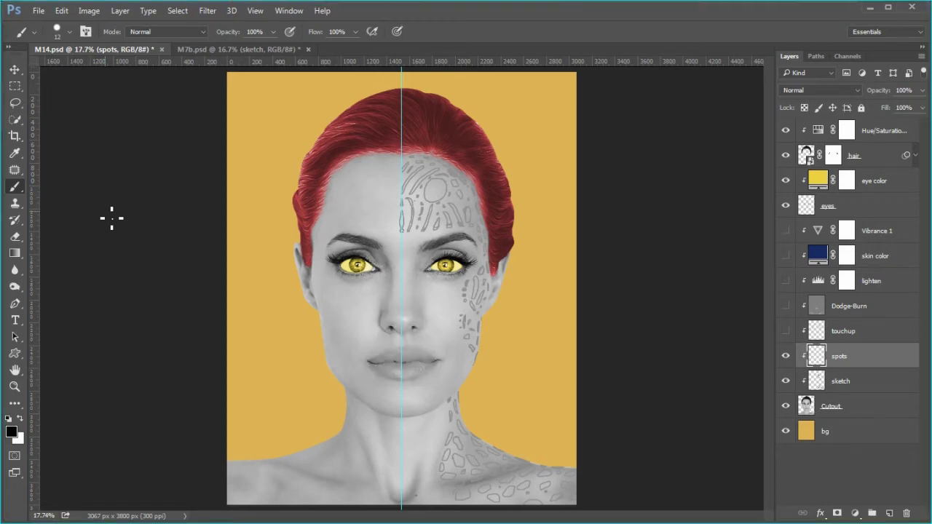
mouse_move(417, 234)
mouse_down()
mouse_move(427, 264)
mouse_move(417, 373)
mouse_move(433, 339)
mouse_move(417, 407)
mouse_up()
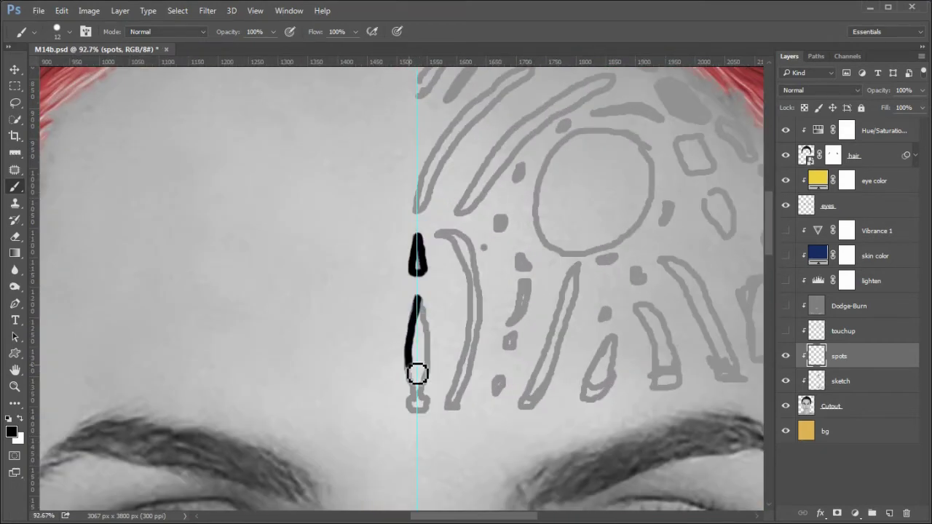
mouse_move(435, 234)
mouse_down()
mouse_move(452, 245)
mouse_move(462, 358)
mouse_move(476, 272)
mouse_move(452, 416)
mouse_move(485, 306)
mouse_move(472, 240)
mouse_move(481, 327)
mouse_move(447, 407)
mouse_up()
click(510, 341)
drag(502, 380, 496, 389)
drag(507, 326, 527, 263)
click(482, 247)
drag(498, 228, 509, 222)
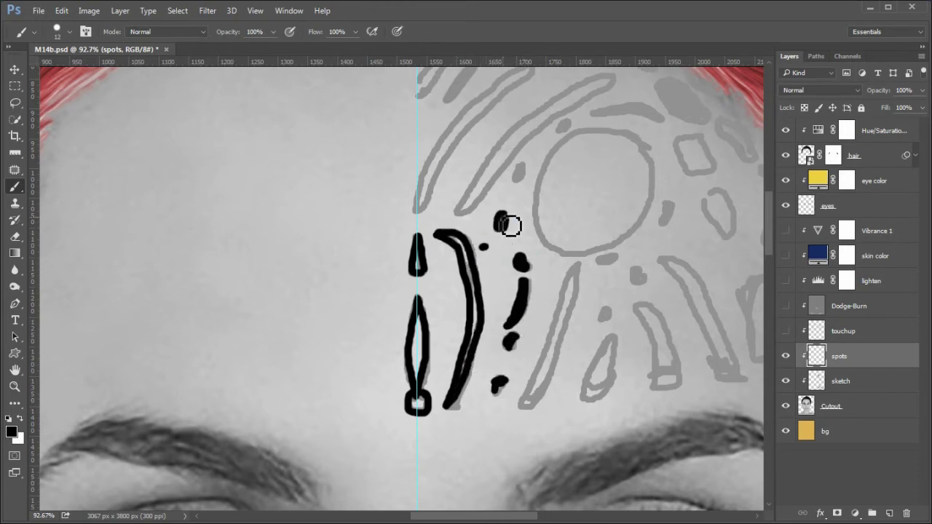
Trace the remaining forehead spots in black, including the large circle and the shapes along the hairline
drag(524, 104, 441, 254)
mouse_move(449, 214)
mouse_down()
mouse_move(344, 353)
mouse_move(422, 252)
mouse_move(349, 345)
mouse_move(372, 254)
mouse_up()
drag(391, 217, 366, 245)
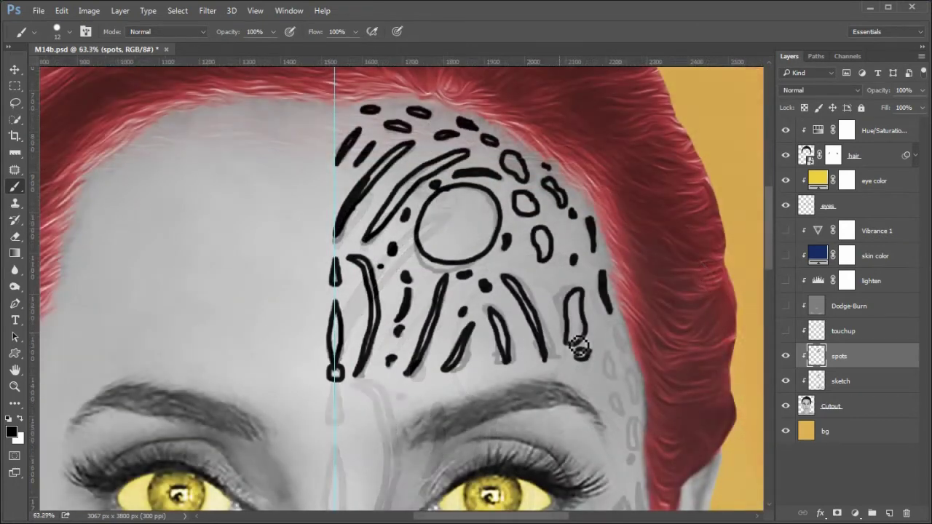
Trace the sketched spots down the temple and beside the eye in black on the spots layer
mouse_move(607, 374)
mouse_down()
mouse_move(531, 233)
mouse_move(539, 258)
mouse_move(555, 250)
mouse_move(518, 276)
mouse_move(561, 327)
mouse_up()
scroll(526, 233, up, 3)
drag(571, 273, 571, 327)
drag(527, 355, 534, 322)
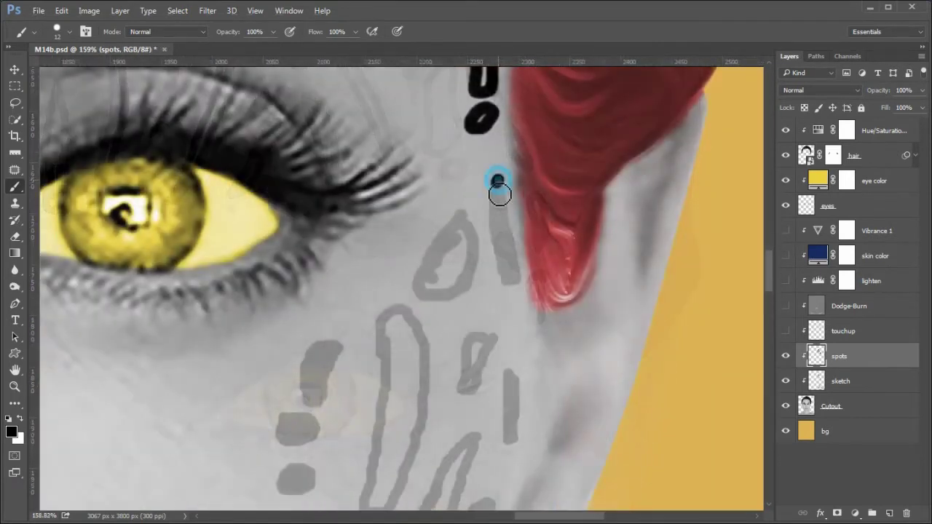
drag(499, 183, 505, 252)
mouse_move(463, 221)
mouse_down()
mouse_move(452, 302)
mouse_move(470, 218)
mouse_up()
drag(476, 342, 508, 255)
drag(518, 235, 493, 297)
mouse_move(404, 228)
mouse_down()
mouse_move(405, 414)
mouse_move(436, 225)
mouse_move(404, 226)
mouse_up()
drag(374, 260, 374, 264)
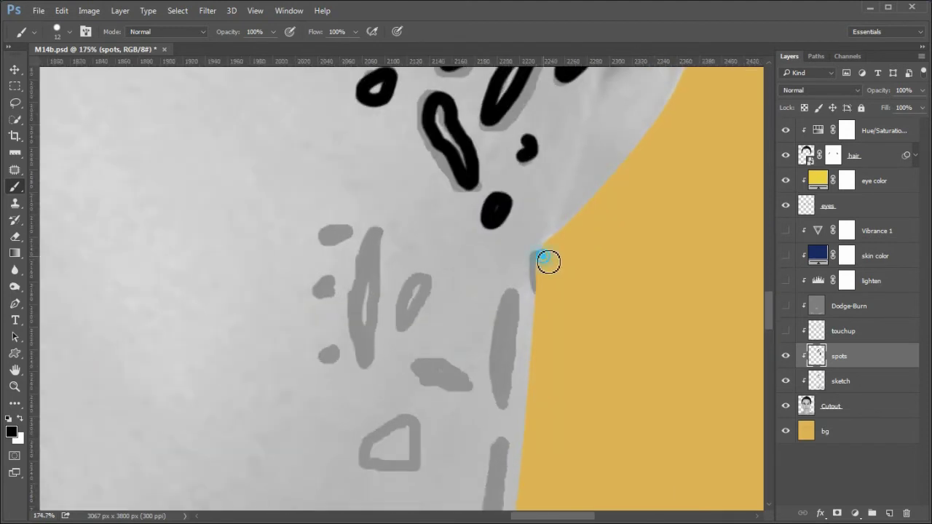
Trace the sketched spots on the lower cheek and along the jaw edge in black
mouse_move(549, 261)
mouse_down()
mouse_move(500, 363)
mouse_move(513, 294)
mouse_up()
drag(417, 364, 463, 393)
drag(422, 280, 399, 335)
mouse_move(377, 231)
mouse_down()
mouse_move(371, 368)
mouse_move(368, 306)
mouse_up()
drag(342, 225, 339, 258)
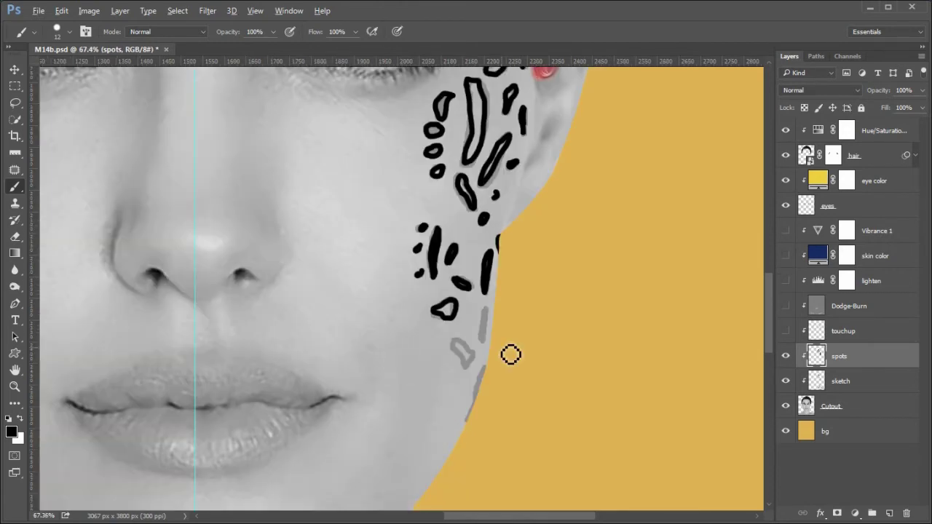
scroll(509, 354, up, 4)
mouse_move(484, 360)
mouse_down()
mouse_move(470, 444)
mouse_move(453, 464)
mouse_up()
mouse_move(489, 256)
mouse_down()
mouse_move(486, 307)
mouse_move(453, 331)
mouse_up()
scroll(453, 331, down, 5)
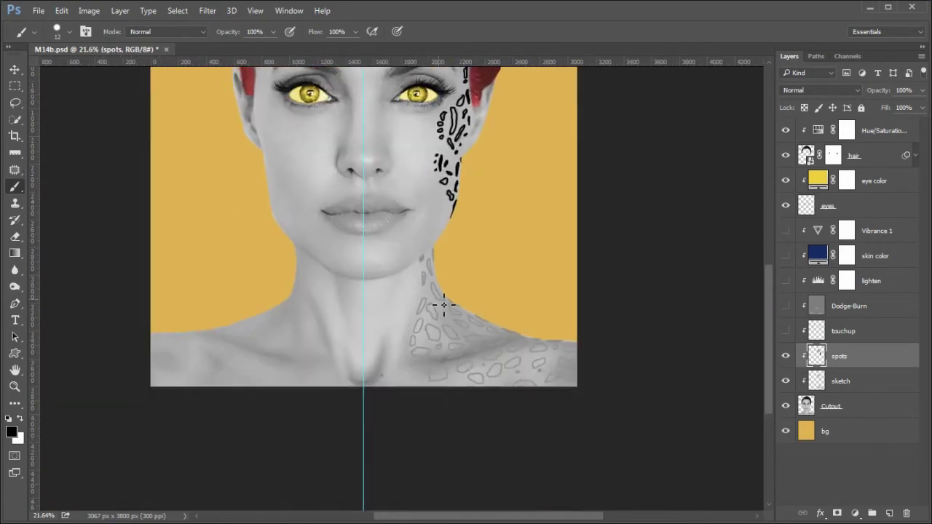
Trace the sketched spots at the top of the neck and along the outer contour of the shoulder in black
scroll(441, 306, up, 3)
drag(414, 244, 426, 254)
drag(450, 220, 465, 259)
drag(495, 364, 531, 400)
scroll(593, 412, up, 3)
scroll(593, 412, down, 2)
mouse_move(590, 322)
mouse_down()
mouse_move(655, 358)
mouse_move(492, 256)
mouse_up()
drag(517, 297, 616, 328)
mouse_move(674, 341)
mouse_down()
mouse_move(686, 354)
mouse_move(728, 351)
mouse_up()
mouse_move(728, 351)
mouse_down()
mouse_move(520, 299)
mouse_move(600, 308)
mouse_up()
scroll(582, 318, down, 3)
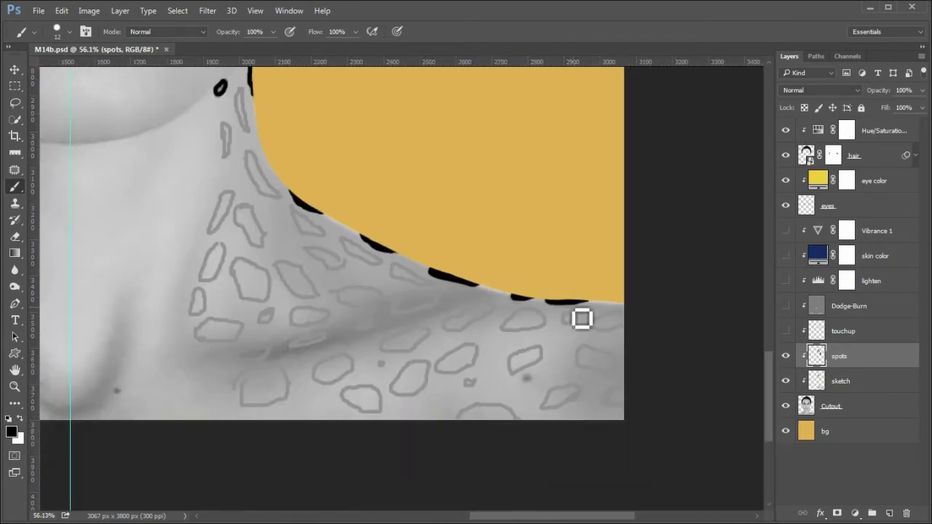
Trace the sketched spots on the side of the neck and the upper shoulder in black
scroll(364, 323, down, 2)
scroll(342, 330, up, 5)
drag(342, 329, 345, 339)
scroll(357, 306, down, 3)
drag(370, 270, 371, 271)
mouse_move(540, 281)
mouse_down()
mouse_move(575, 347)
mouse_move(542, 284)
mouse_up()
drag(561, 230, 640, 281)
scroll(502, 212, right, 5)
mouse_move(511, 195)
mouse_down()
mouse_move(541, 235)
mouse_move(640, 295)
mouse_up()
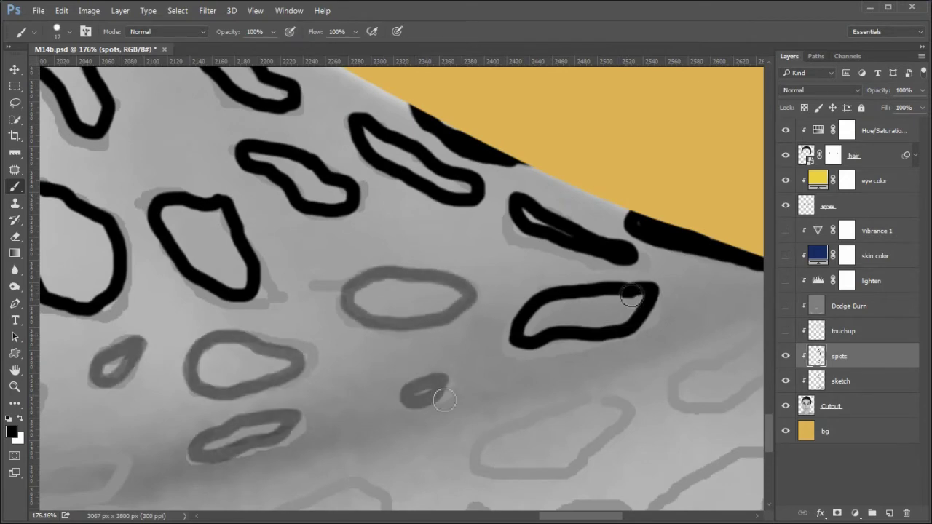
Trace the remaining spots across the lower shoulder and chest to the image's bottom edge in black
scroll(422, 461, down, 4)
scroll(294, 211, up, 4)
mouse_move(294, 210)
mouse_down()
mouse_move(308, 202)
mouse_move(298, 208)
mouse_up()
mouse_move(320, 289)
mouse_down()
mouse_move(354, 364)
mouse_move(321, 289)
mouse_up()
mouse_move(470, 349)
mouse_down()
mouse_move(468, 198)
mouse_move(447, 254)
mouse_up()
mouse_move(615, 177)
mouse_down()
mouse_move(623, 235)
mouse_move(626, 174)
mouse_up()
mouse_move(725, 281)
mouse_down()
mouse_move(546, 356)
mouse_move(707, 286)
mouse_up()
click(561, 278)
mouse_move(699, 164)
mouse_down()
mouse_move(582, 208)
mouse_move(717, 218)
mouse_up()
drag(719, 392, 493, 360)
drag(612, 300, 623, 305)
mouse_move(653, 209)
mouse_down()
mouse_move(661, 170)
mouse_move(659, 191)
mouse_up()
mouse_move(575, 416)
mouse_down()
mouse_move(655, 378)
mouse_move(527, 367)
mouse_up()
drag(553, 368, 659, 419)
scroll(693, 348, down, 5)
scroll(633, 344, up, 1)
mouse_move(519, 232)
mouse_down()
mouse_move(576, 233)
mouse_move(593, 213)
mouse_up()
scroll(604, 212, up, 1)
drag(449, 245, 468, 240)
drag(535, 362, 549, 363)
drag(350, 381, 406, 377)
scroll(630, 347, right, 5)
drag(630, 347, 620, 364)
drag(611, 290, 603, 294)
mouse_move(615, 232)
mouse_down()
mouse_move(626, 252)
mouse_move(557, 240)
mouse_move(516, 245)
mouse_move(473, 313)
mouse_move(514, 364)
mouse_move(496, 345)
mouse_up()
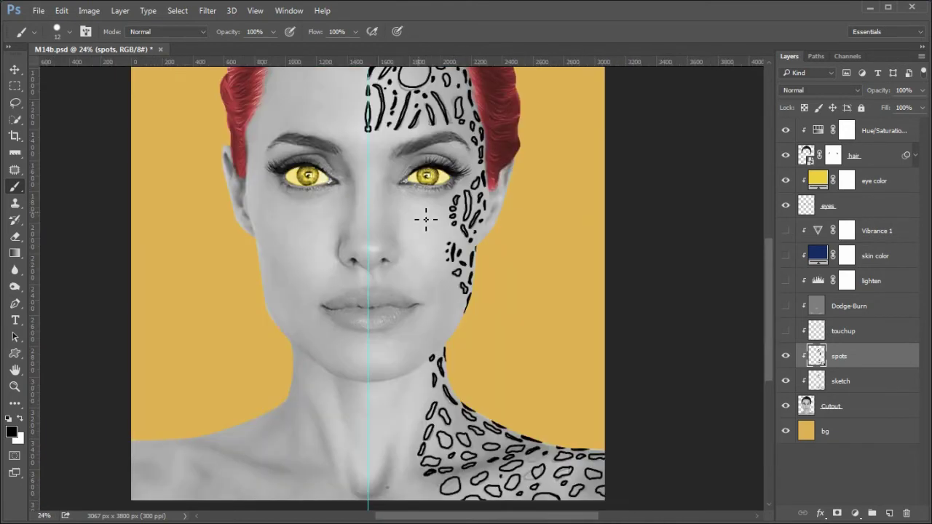
scroll(422, 226, down, 6)
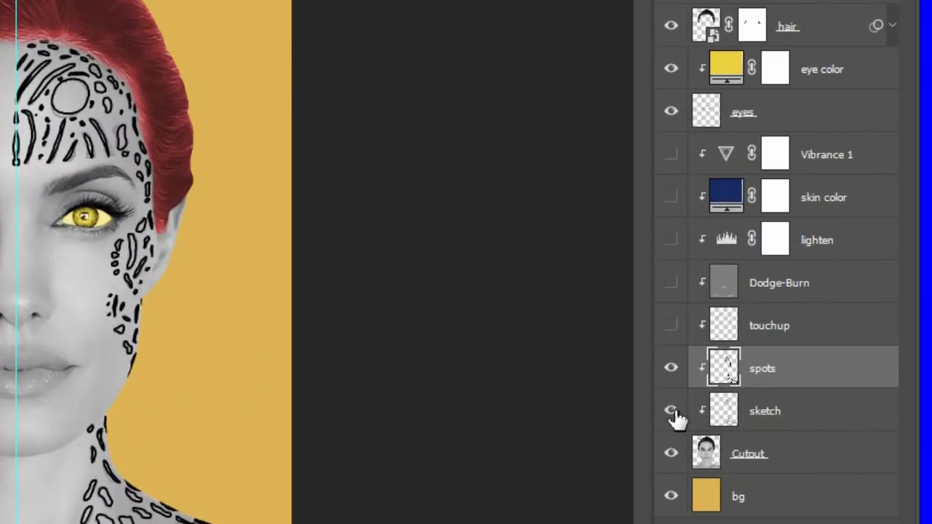
Hide the sketch layer and paint in the narrow spots near the center of the forehead with a 15 px black brush
click(671, 411)
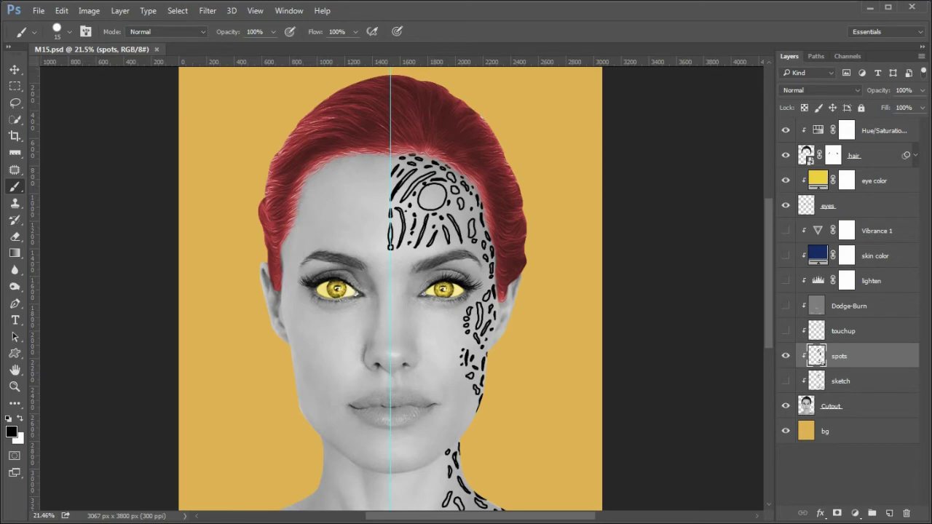
key(bracketright)
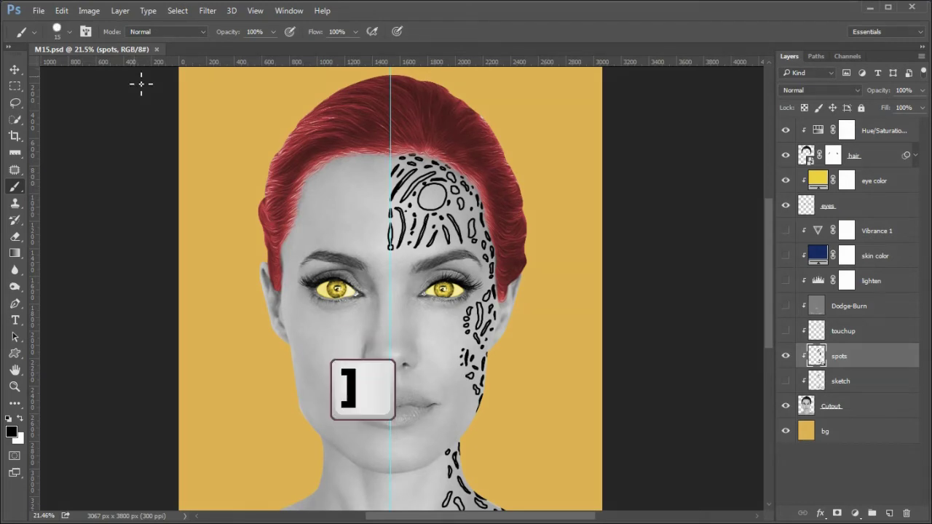
scroll(378, 296, up, 6)
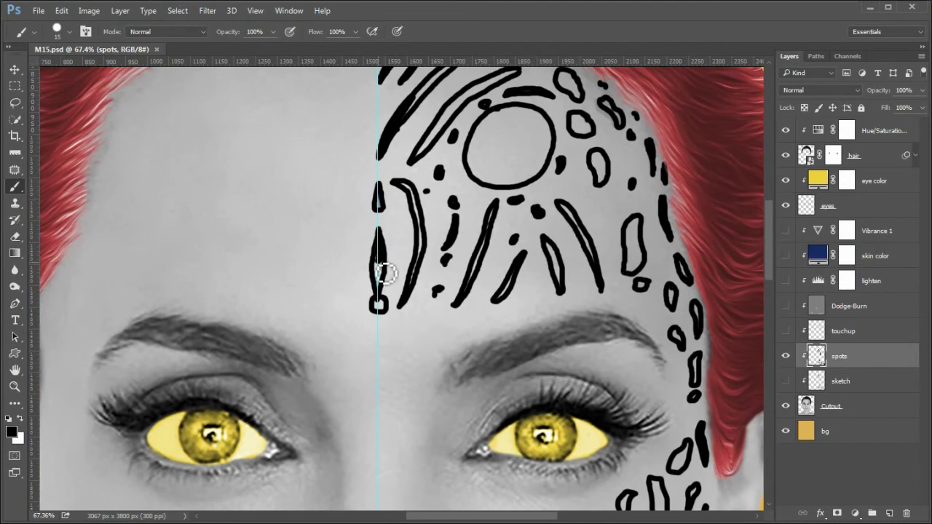
drag(385, 273, 384, 308)
click(386, 204)
mouse_move(396, 182)
mouse_down()
mouse_move(431, 239)
mouse_move(419, 302)
mouse_move(340, 275)
mouse_move(399, 187)
mouse_move(361, 221)
mouse_move(343, 257)
mouse_up()
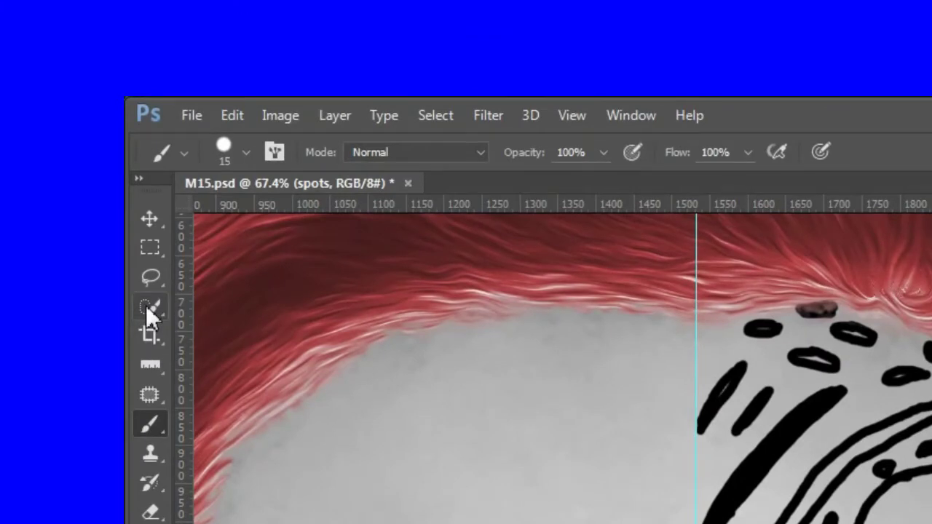
Select the outlined forehead spots with the Quick Selection tool, fill them with black and deselect
click(145, 305)
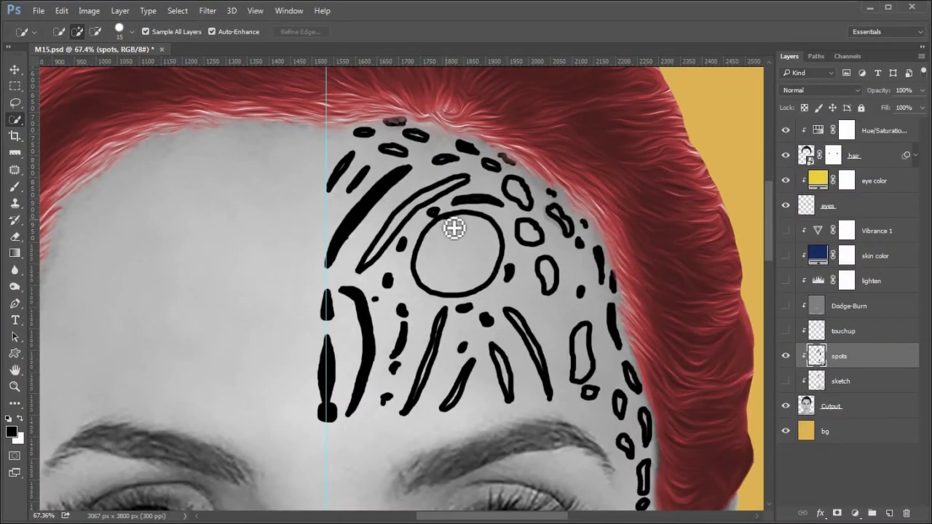
mouse_move(428, 208)
mouse_down()
mouse_move(476, 227)
mouse_move(452, 238)
mouse_move(526, 195)
mouse_move(519, 189)
mouse_move(536, 232)
mouse_up()
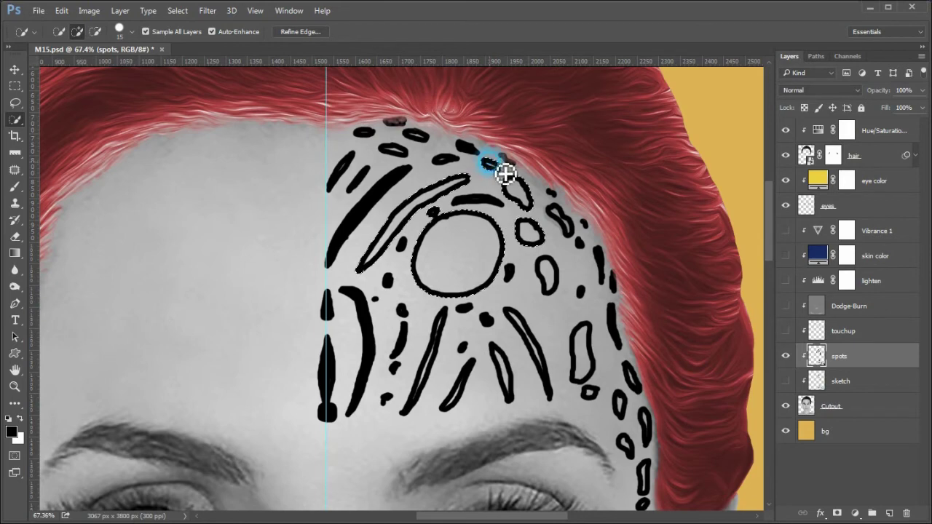
mouse_move(513, 282)
mouse_down()
mouse_move(545, 277)
mouse_move(454, 327)
mouse_move(474, 387)
mouse_move(503, 357)
mouse_move(514, 318)
mouse_move(588, 332)
mouse_move(588, 388)
mouse_move(650, 424)
mouse_move(630, 446)
mouse_move(597, 429)
mouse_up()
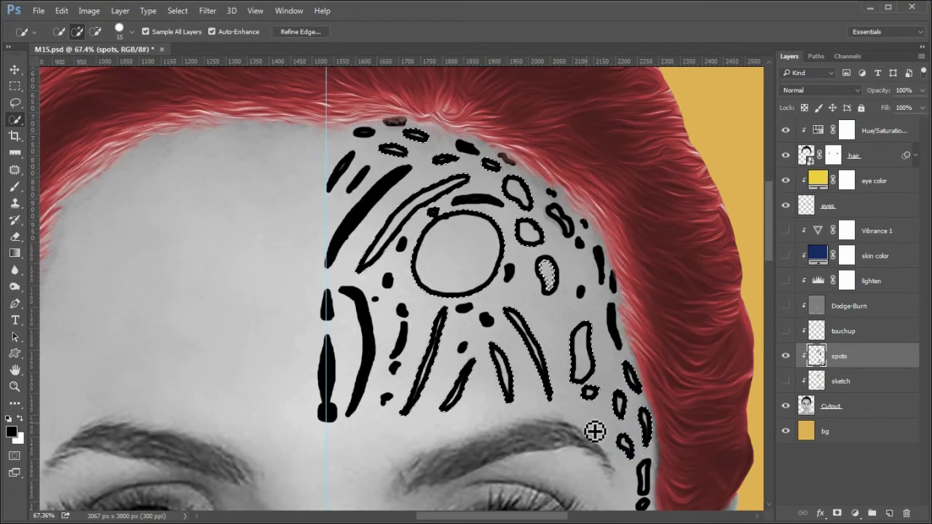
key(alt+BackSpace)
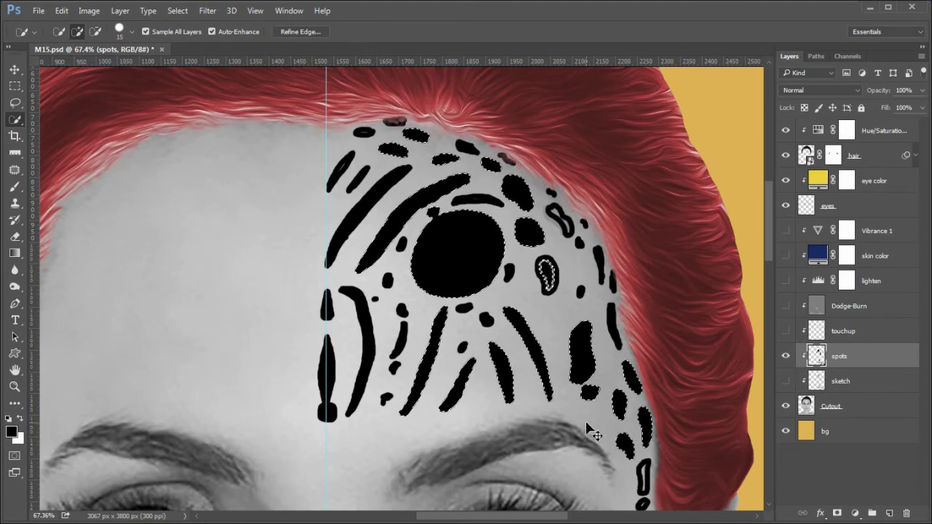
key(ctrl+d)
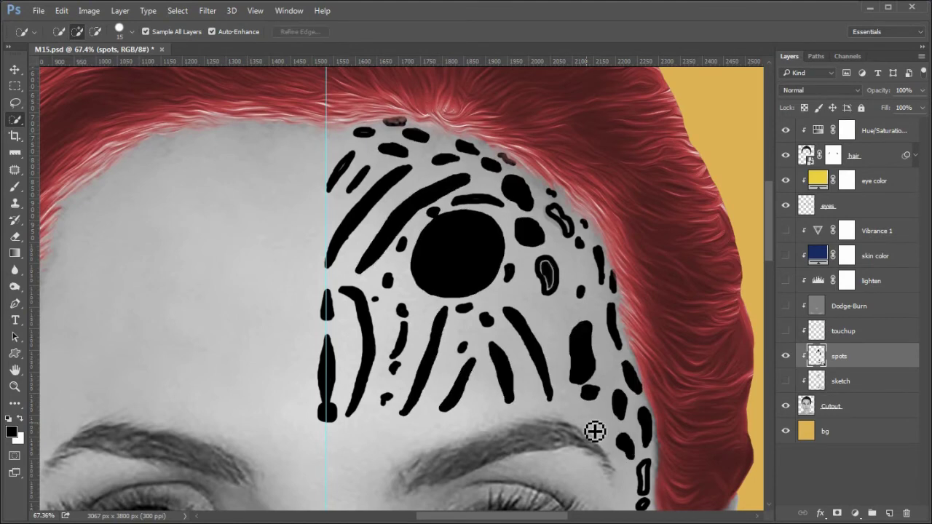
Select the outlined spots beside the eye and on the upper cheek, fill them with black and deselect
scroll(594, 431, up, 3)
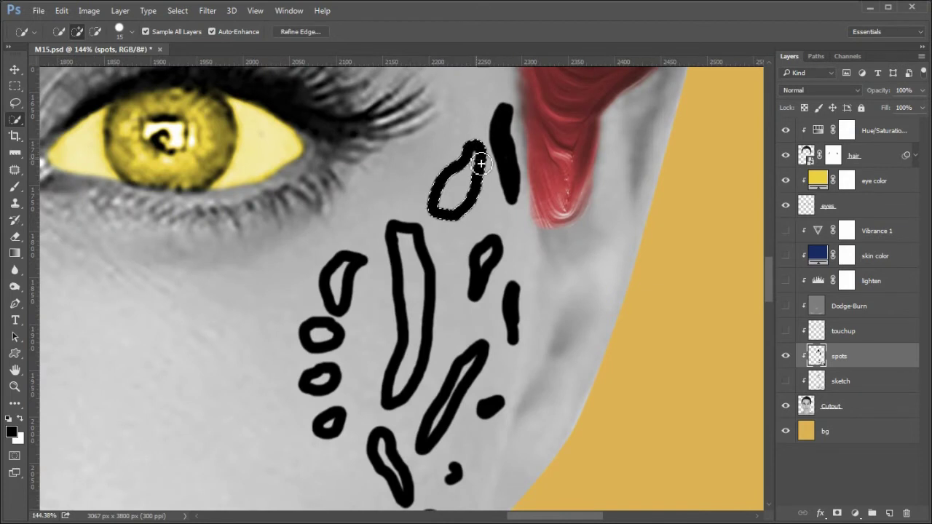
mouse_move(363, 271)
mouse_down()
mouse_move(329, 375)
mouse_move(326, 422)
mouse_move(474, 366)
mouse_move(454, 312)
mouse_up()
key(alt+BackSpace)
key(ctrl+d)
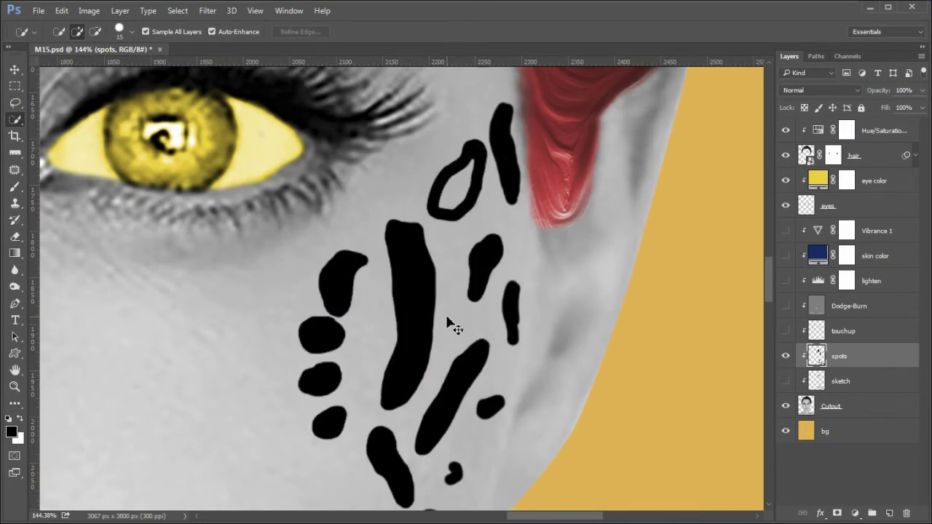
scroll(462, 180, up, 1)
key(ctrl+d)
scroll(466, 186, down, 5)
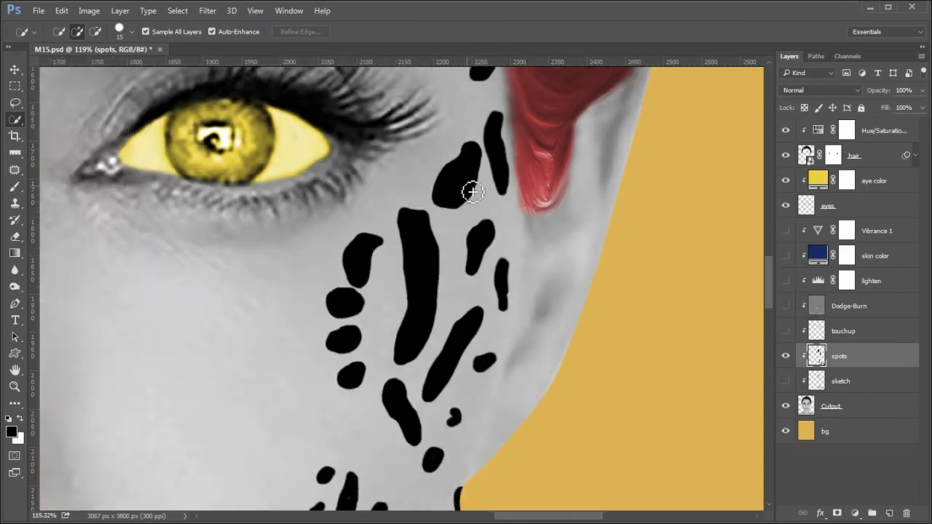
Select the outlined spots on the neck and upper shoulder, fill them with black and deselect
scroll(474, 231, up, 4)
scroll(489, 326, down, 5)
scroll(473, 298, left, 1)
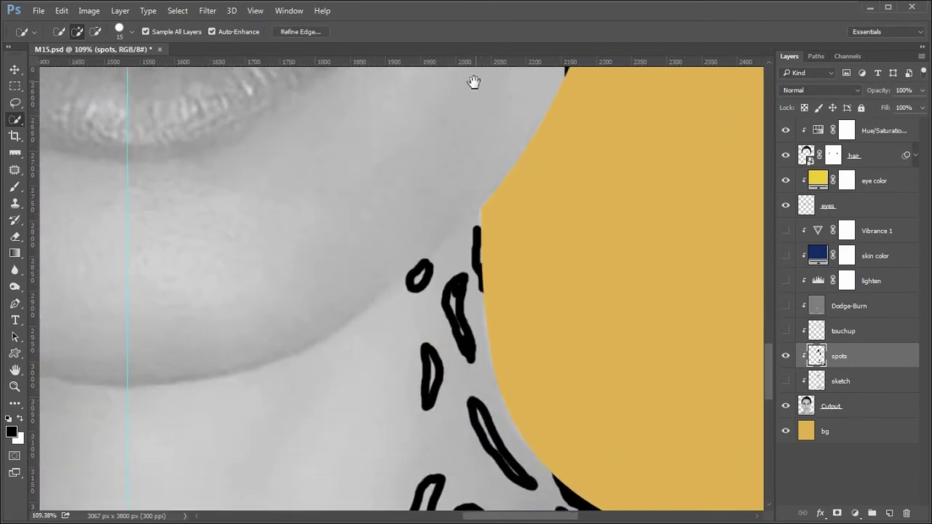
scroll(436, 305, down, 4)
click(415, 250)
click(613, 298)
click(527, 339)
click(407, 338)
click(360, 332)
click(329, 389)
click(343, 441)
click(456, 435)
click(530, 438)
click(667, 397)
click(742, 392)
click(561, 478)
click(453, 499)
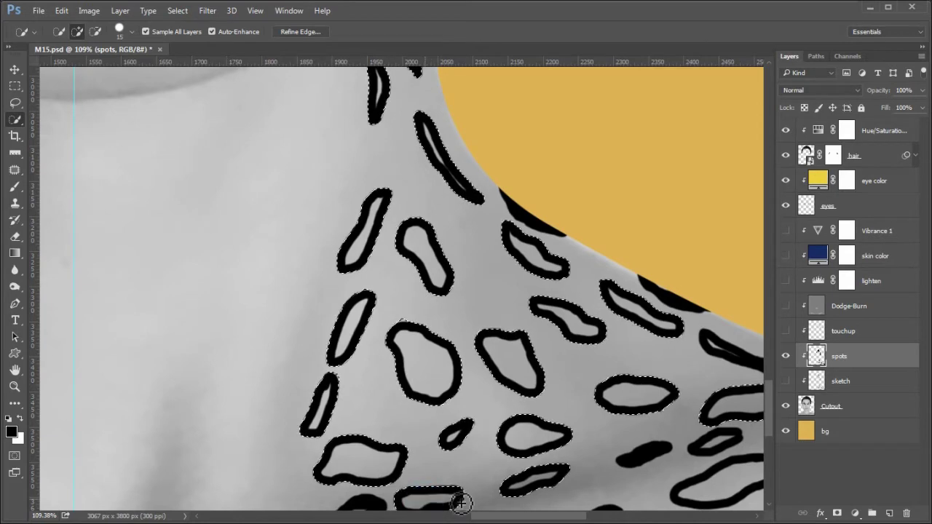
click(686, 499)
key(alt+BackSpace)
key(ctrl+d)
Select the outlined spots along the lower shoulder and bottom edge, fill them with black and deselect
mouse_move(662, 485)
mouse_down()
mouse_move(396, 329)
mouse_move(275, 246)
mouse_move(193, 277)
mouse_move(166, 272)
mouse_up()
click(141, 335)
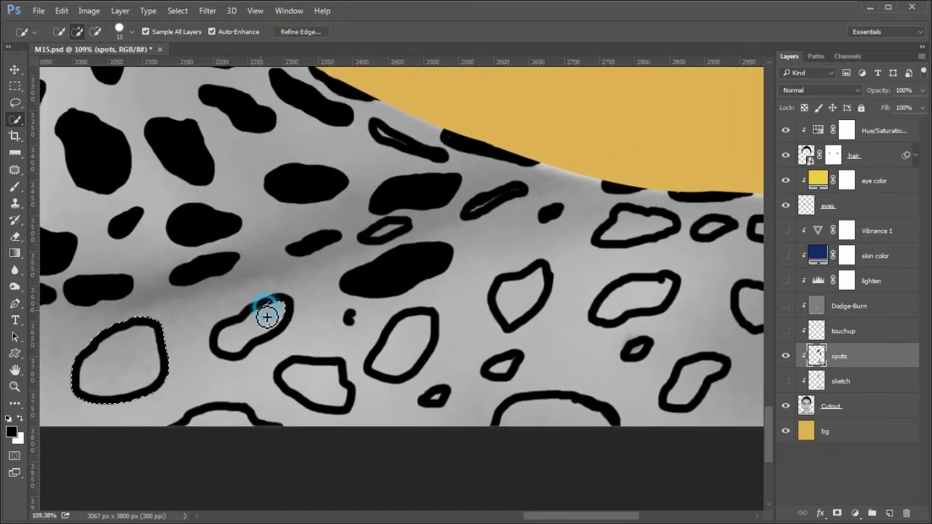
click(264, 310)
click(407, 336)
click(327, 374)
click(518, 291)
click(632, 291)
click(638, 241)
click(715, 227)
click(746, 306)
click(700, 373)
click(636, 350)
click(518, 365)
click(437, 397)
click(337, 397)
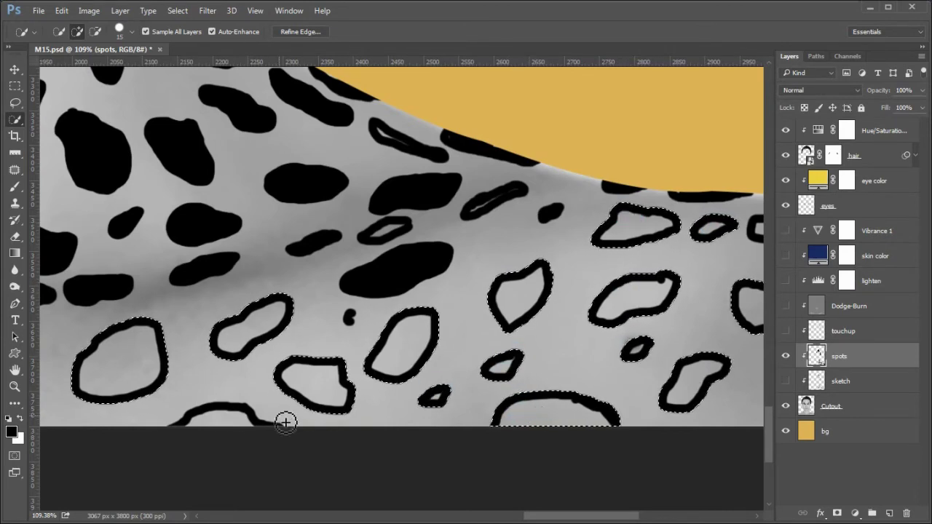
key(ctrl+d)
Fill the leftover hollow spots on the shoulder and near the image's outer edge with black and deselect
click(505, 202)
drag(372, 125, 395, 141)
click(387, 238)
key(alt+BackSpace)
key(ctrl+d)
scroll(347, 238, right, 5)
scroll(347, 237, down, 1)
click(463, 182)
click(497, 331)
key(alt+BackSpace)
key(ctrl+d)
scroll(435, 324, down, 5)
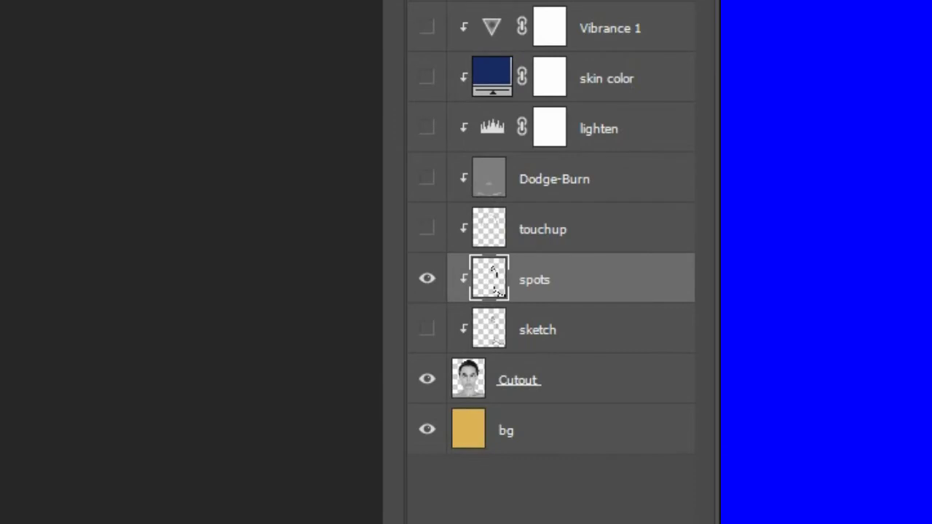
Delete the sketch layer
click(584, 329)
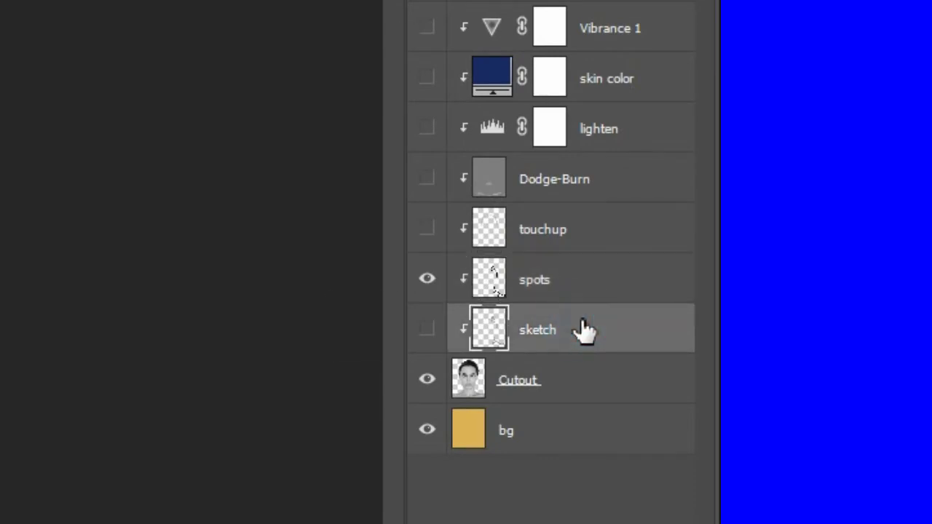
key(Delete)
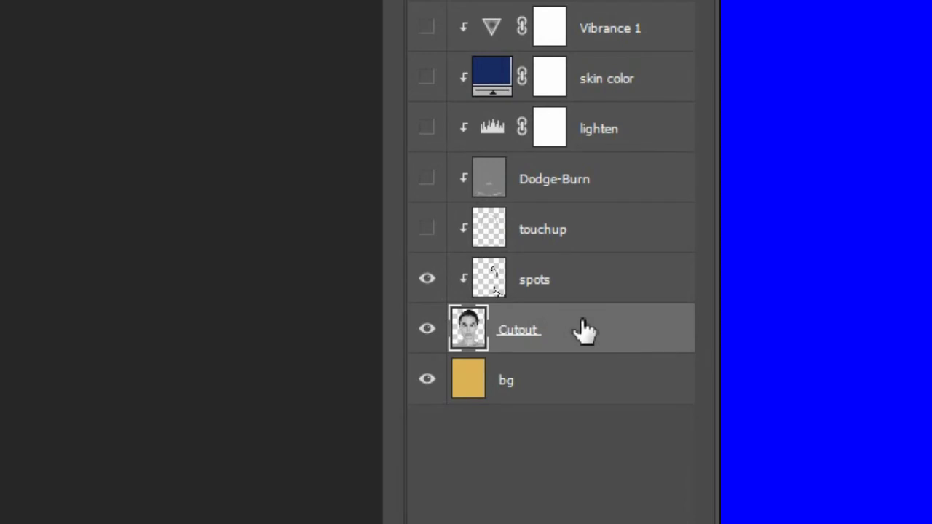
Show the touchup layer and move it below the spots layer, directly above Cutout
click(427, 229)
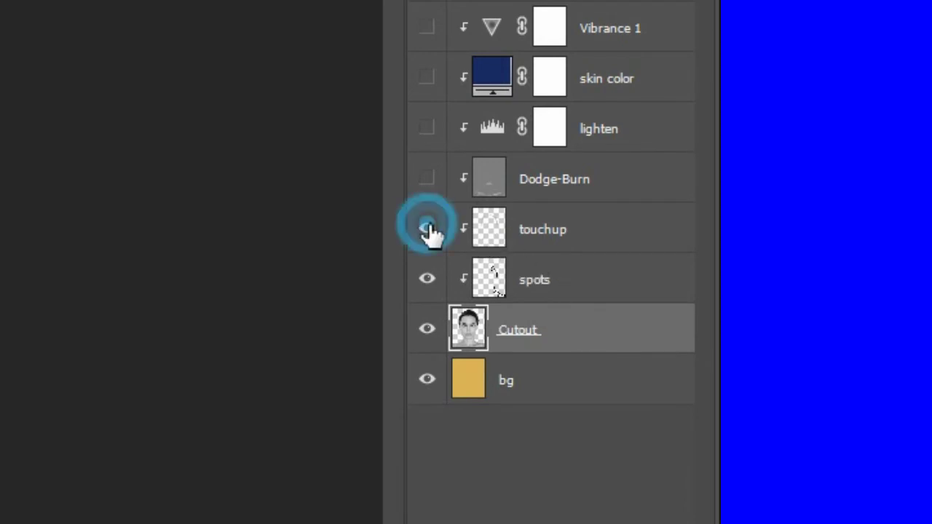
click(580, 233)
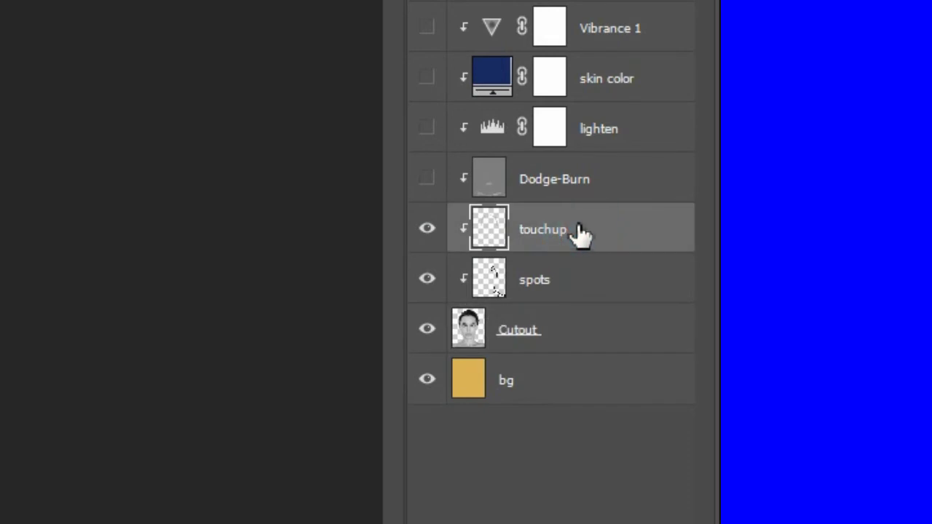
drag(580, 233, 578, 303)
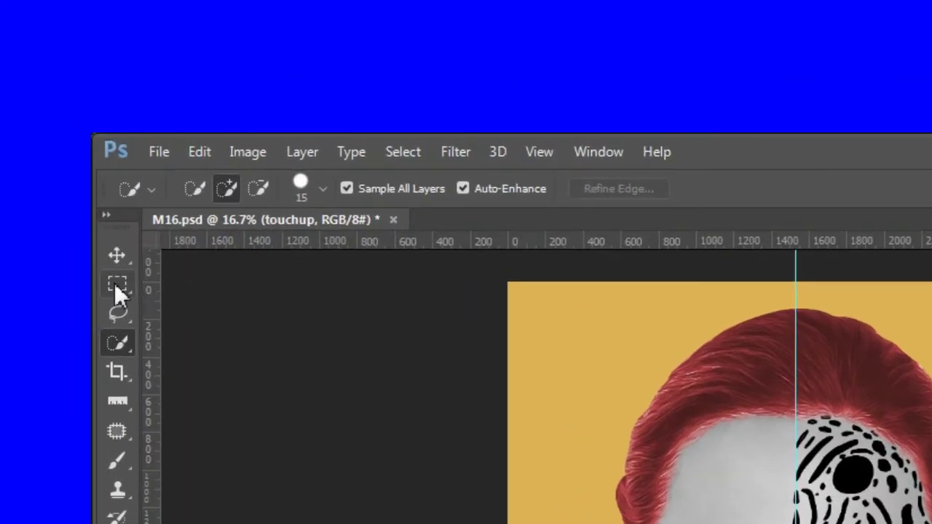
Set the Rectangular Marquee tool's style to Normal and enable snapping to all elements
click(14, 86)
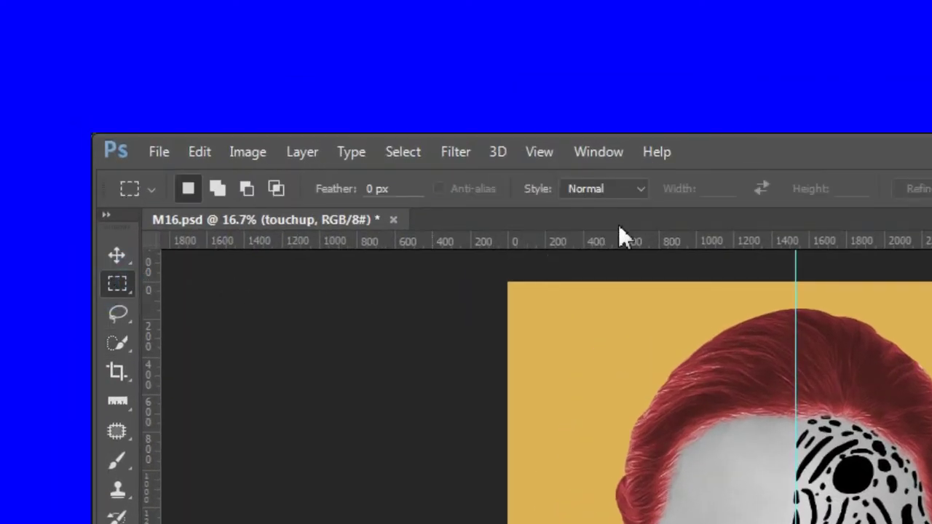
click(637, 189)
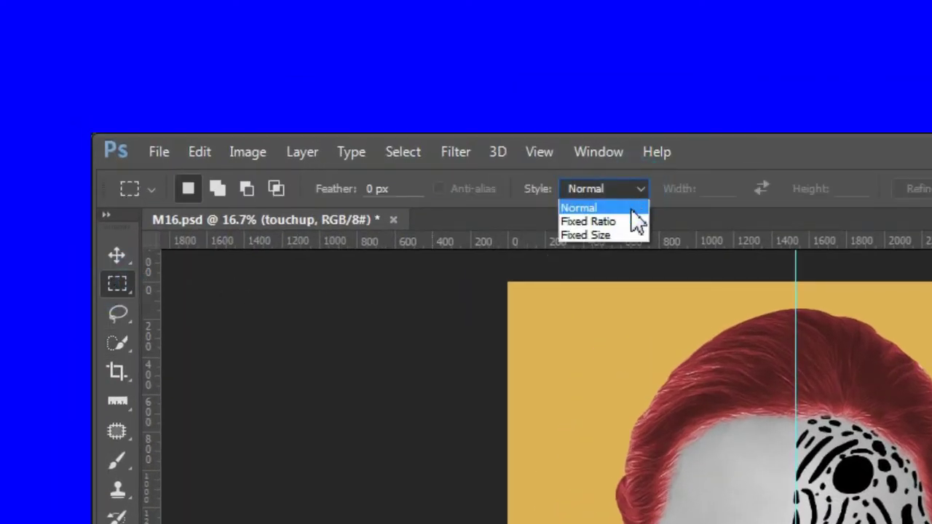
click(631, 210)
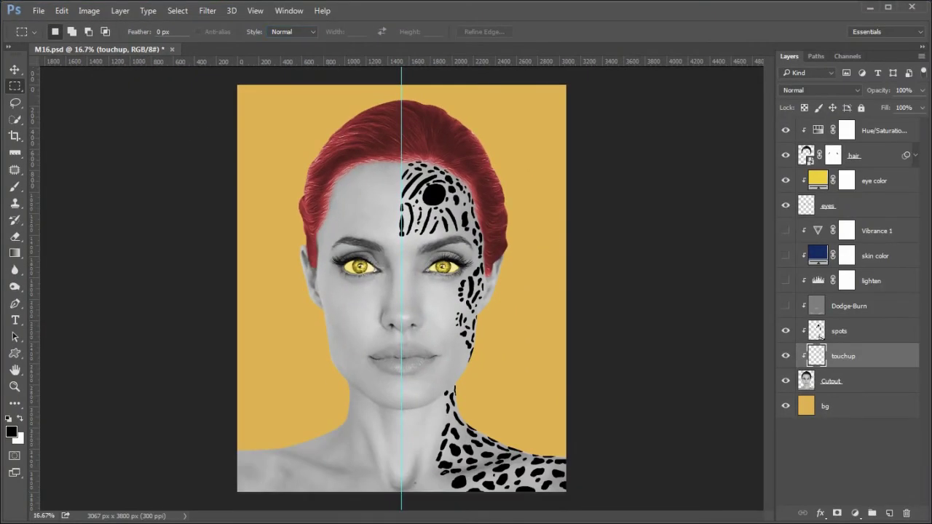
click(256, 11)
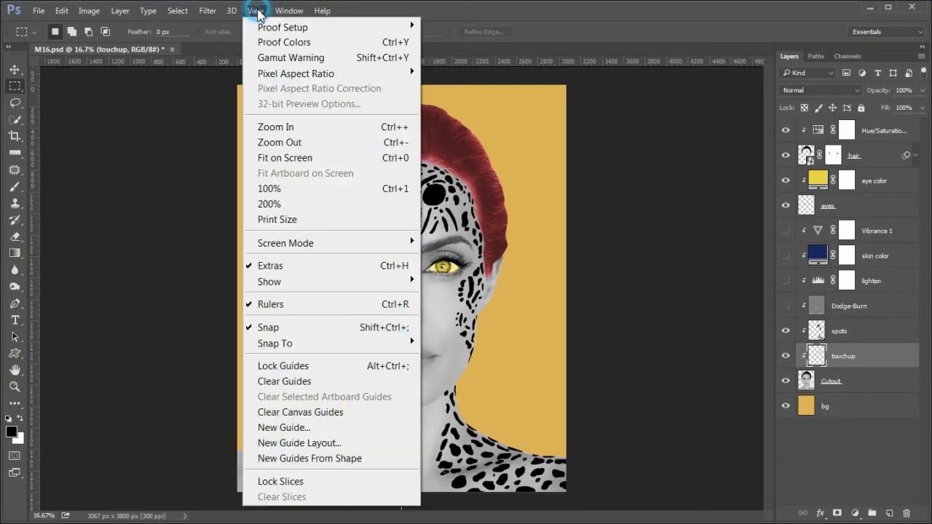
mouse_move(291, 346)
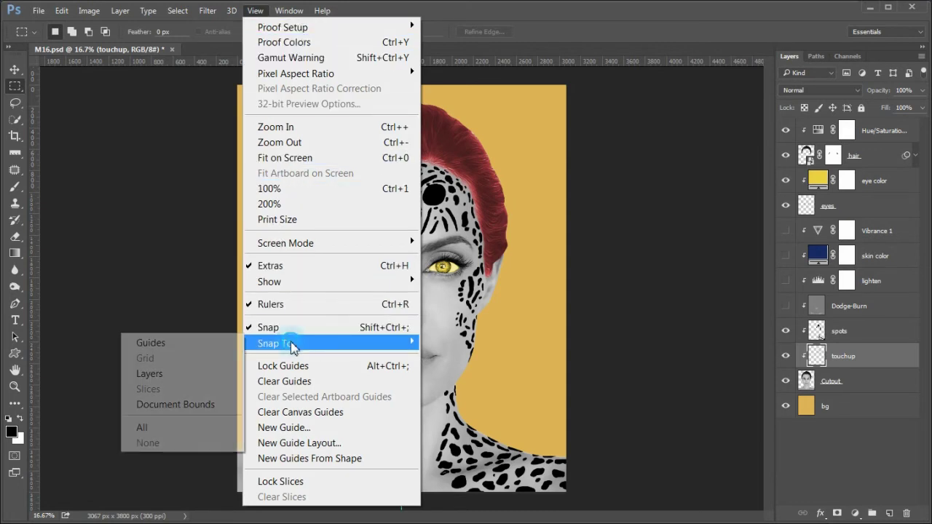
click(182, 428)
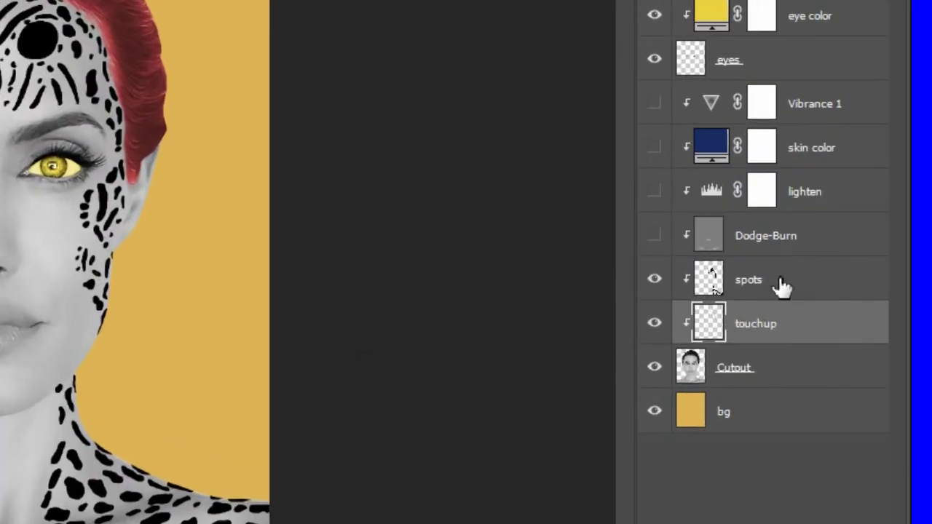
On the spots layer, erase everything on the unspotted half of the image up to the centre guide and deselect
click(780, 284)
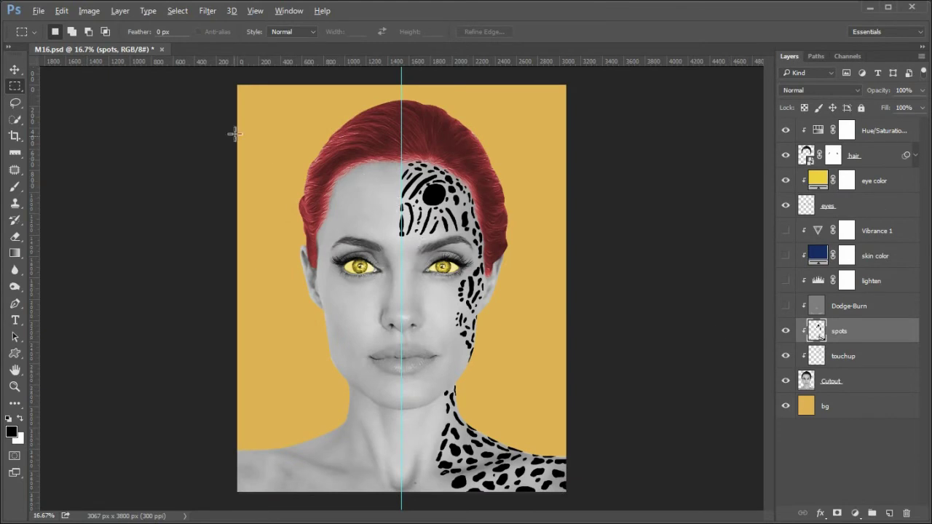
drag(235, 78, 400, 515)
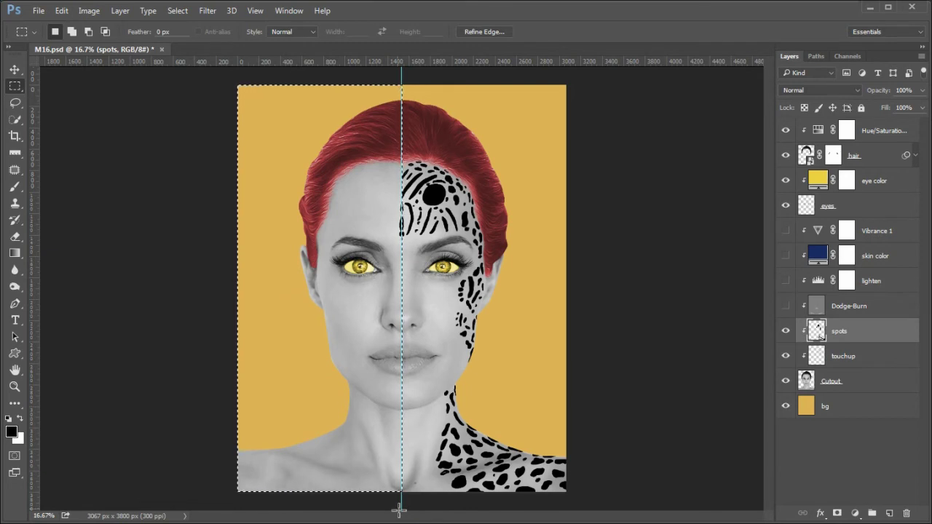
key(Delete)
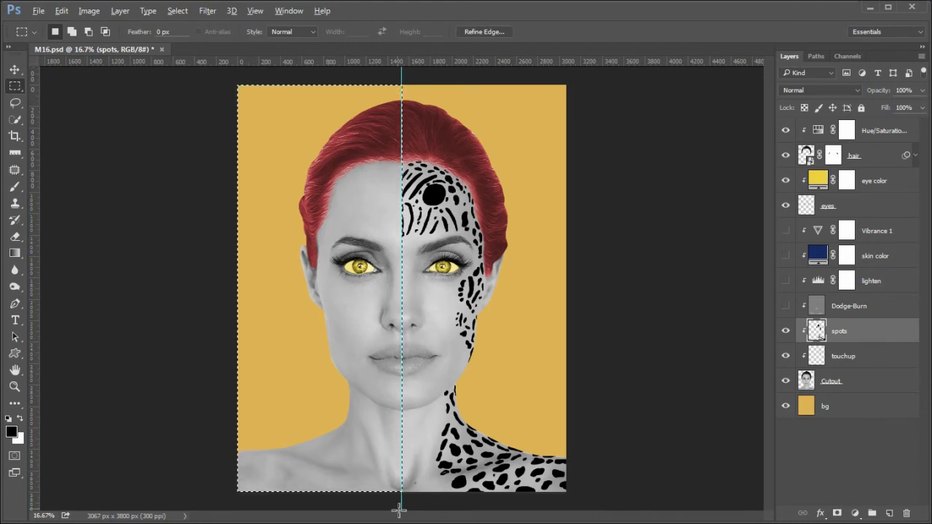
key(ctrl+d)
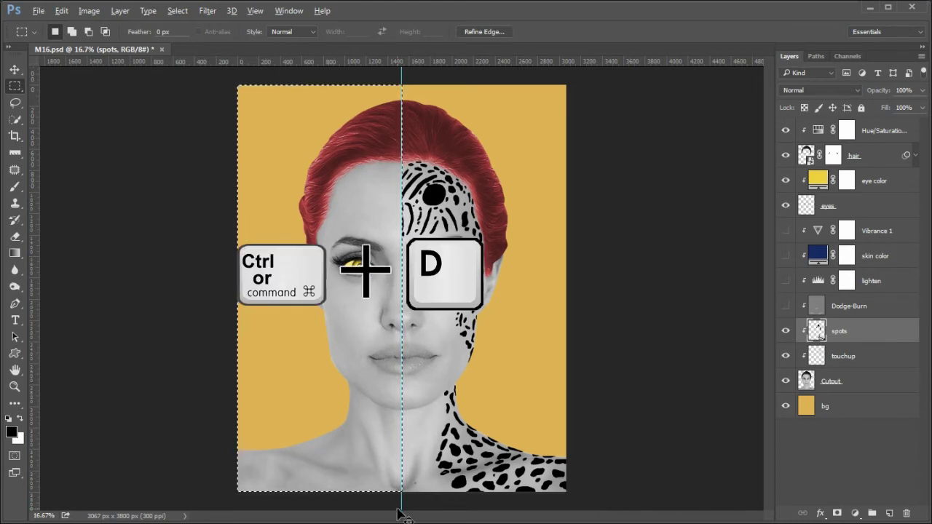
Duplicate the spots layer as a new layer named "right side"
key(ctrl+alt+j)
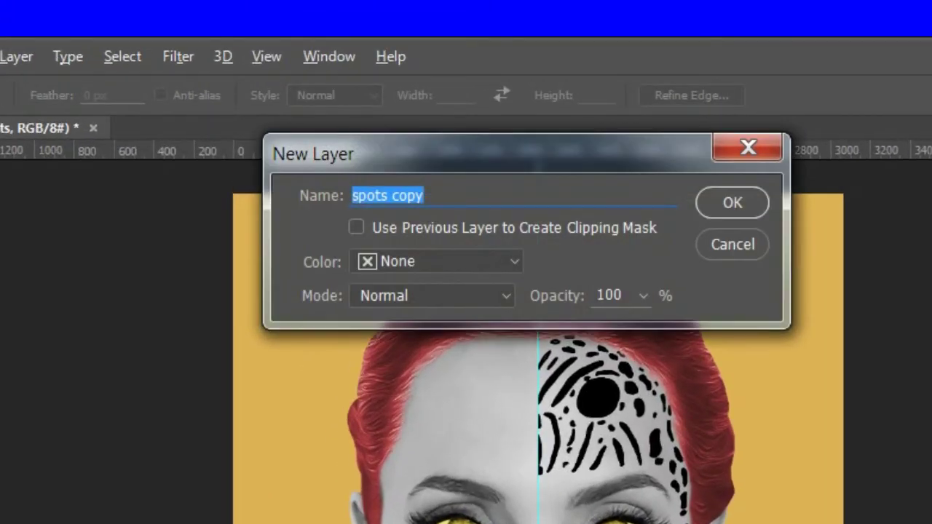
text(right side)
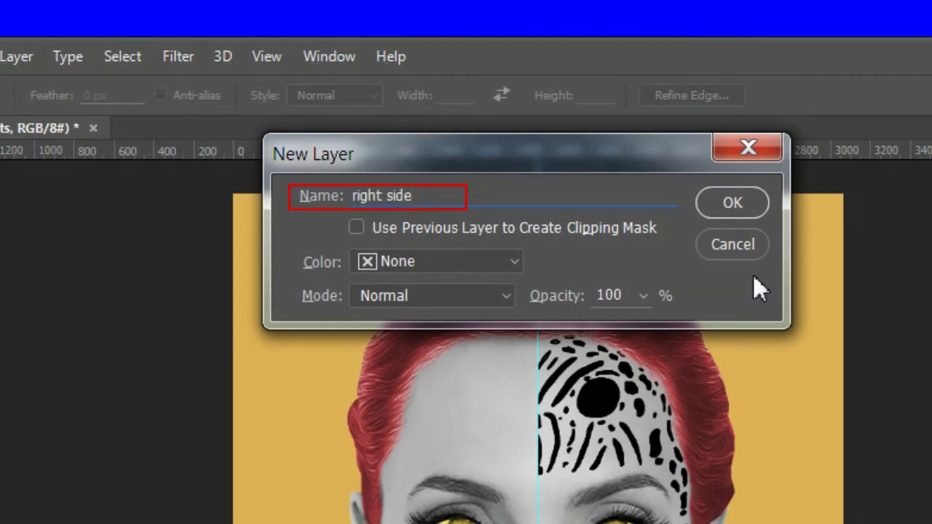
click(737, 206)
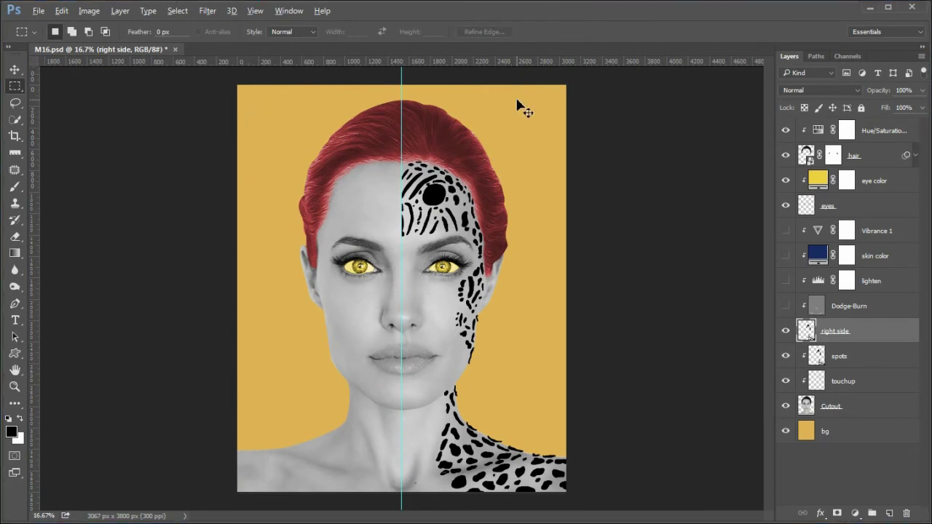
Mirror the right side layer horizontally across the centre guide and clip it to the layers below
key(ctrl+t)
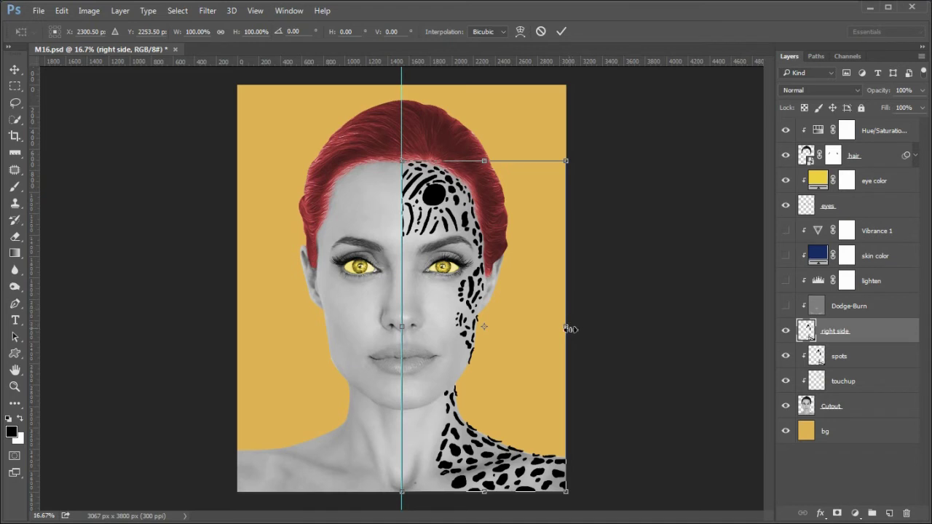
click(567, 329)
drag(567, 329, 232, 326)
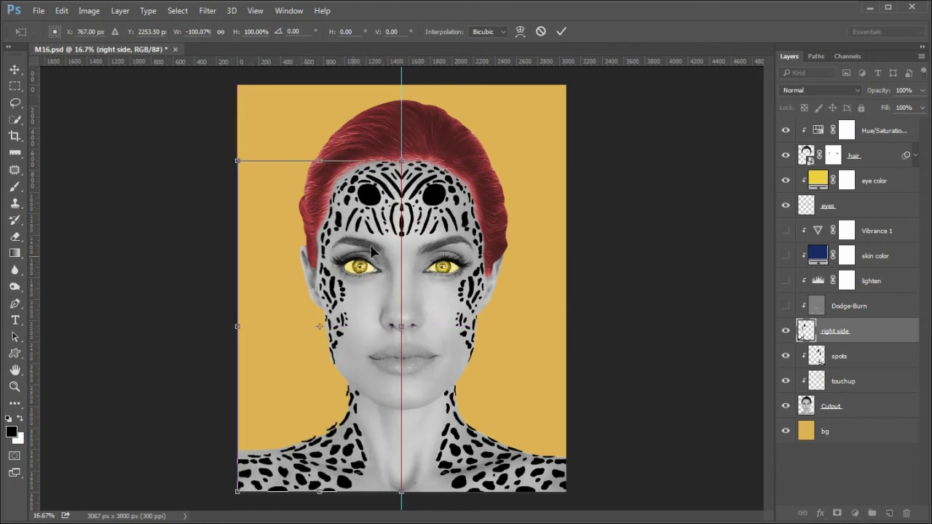
click(561, 33)
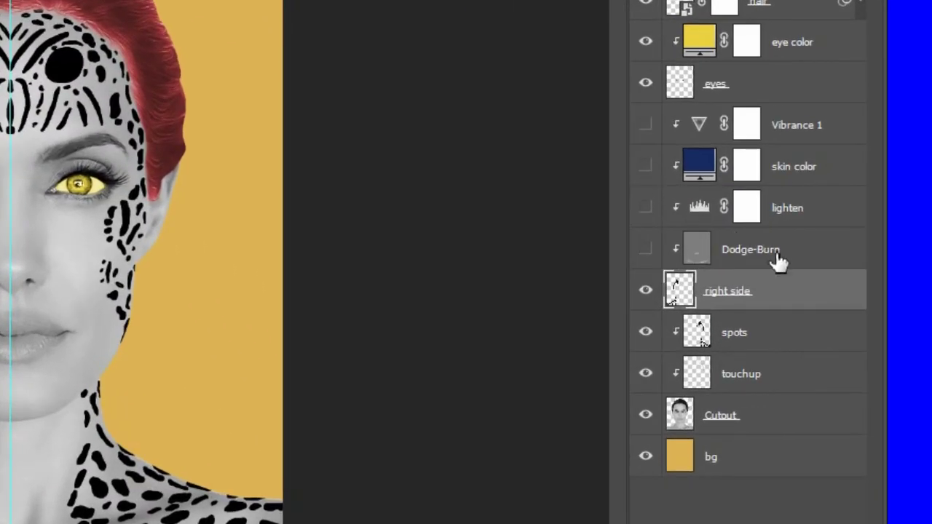
drag(776, 291, 800, 304)
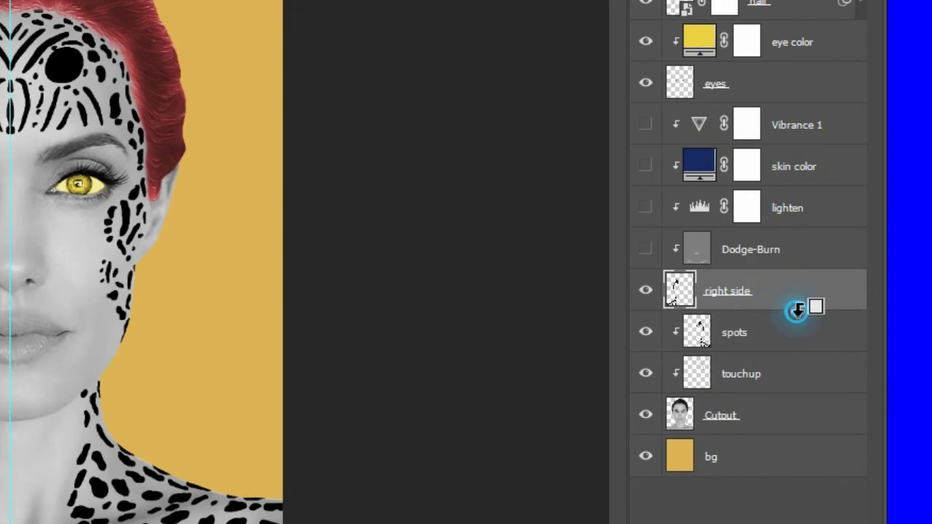
alt+click(798, 305)
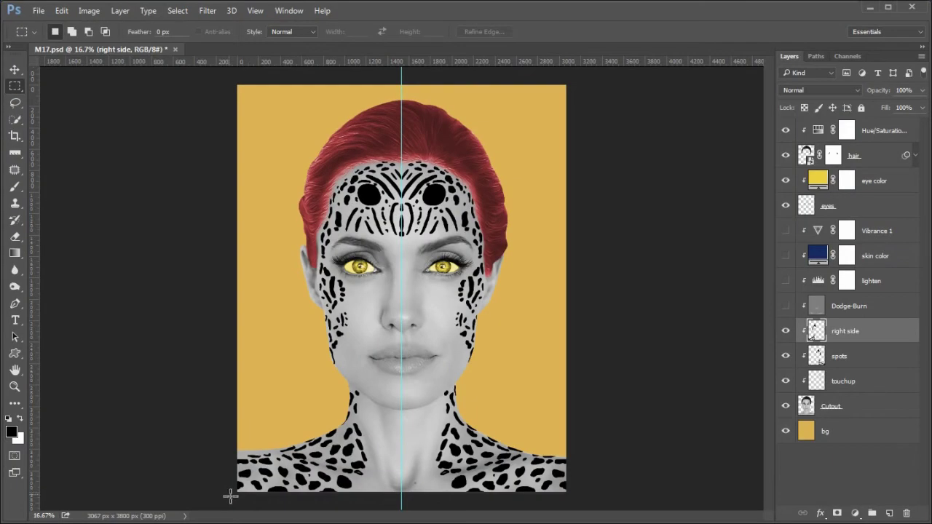
Select the mirrored neck and shoulder spots and warp their outer corner upward and outward to follow the shoulder, then deselect
drag(226, 493, 372, 387)
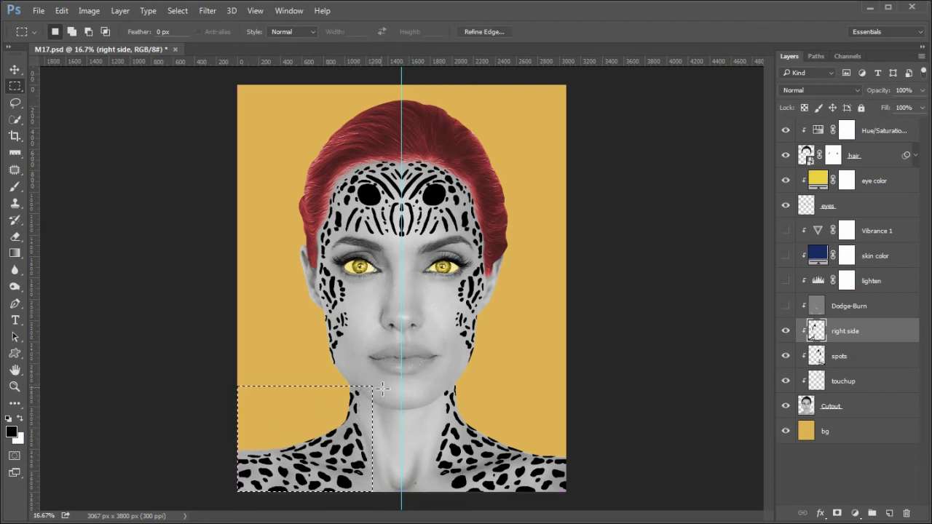
click(62, 11)
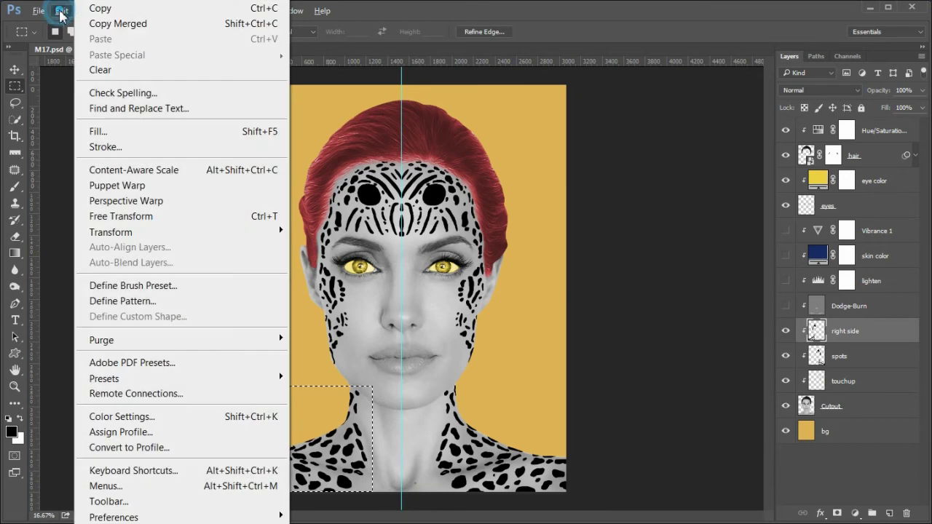
mouse_move(156, 233)
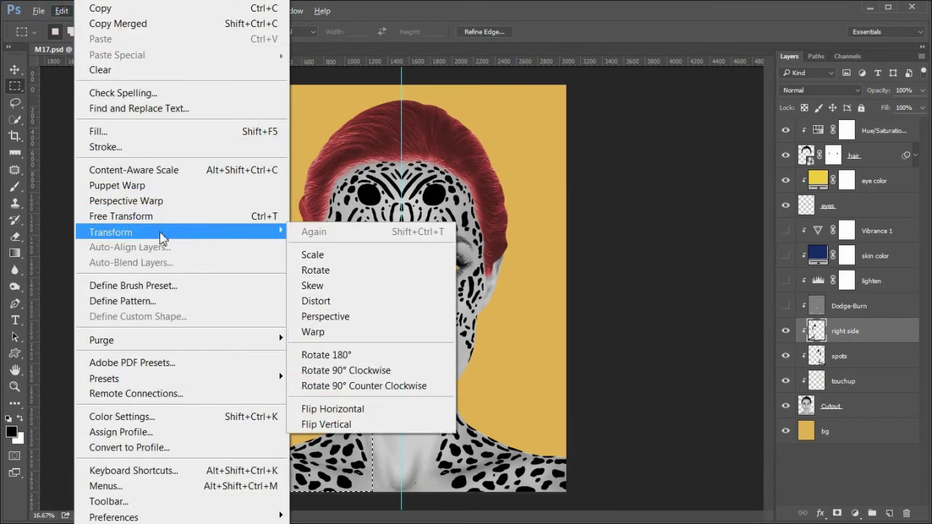
click(362, 336)
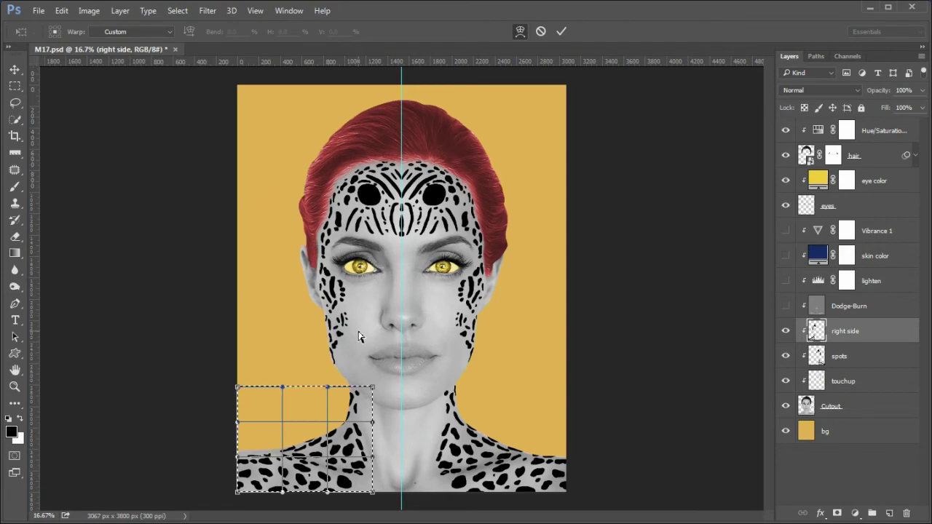
scroll(358, 335, up, 3)
drag(345, 376, 414, 169)
drag(184, 204, 167, 156)
drag(259, 260, 145, 240)
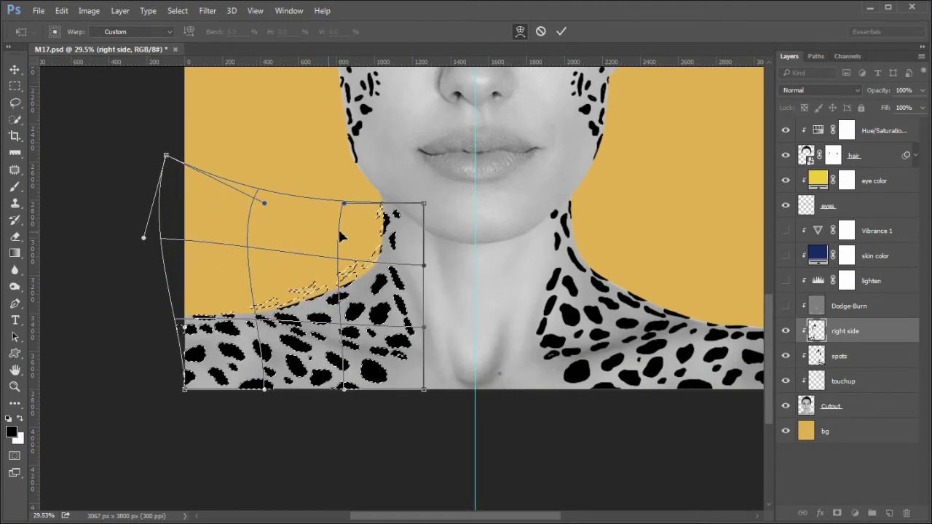
drag(343, 203, 347, 202)
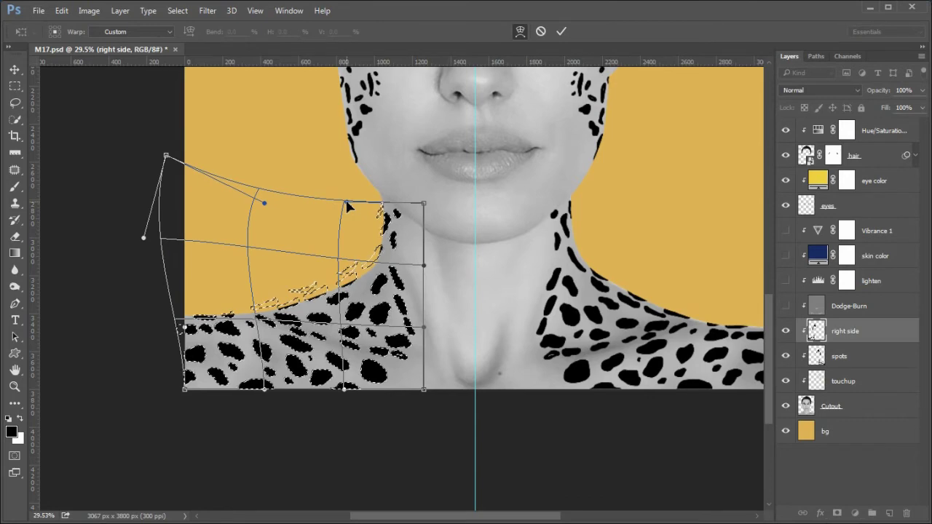
click(561, 32)
key(ctrl+d)
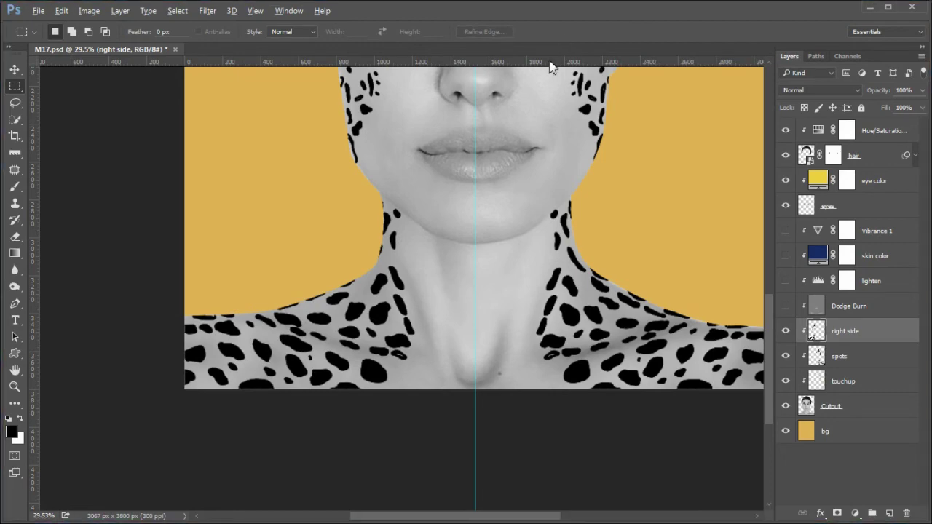
Lasso the mirrored cheek spots and nudge them outward to the edge of the face, then deselect
mouse_move(422, 114)
mouse_down()
mouse_move(441, 177)
mouse_move(449, 266)
mouse_move(437, 291)
mouse_move(427, 291)
mouse_up()
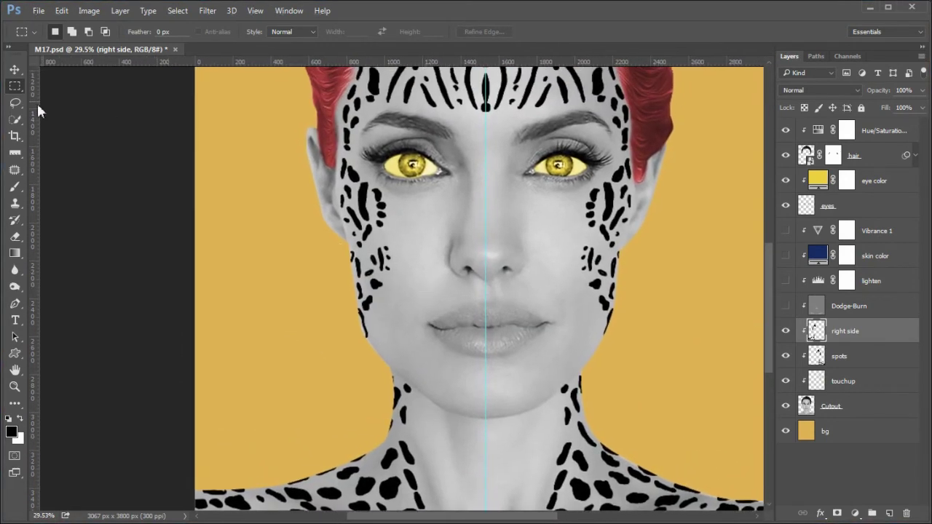
click(16, 103)
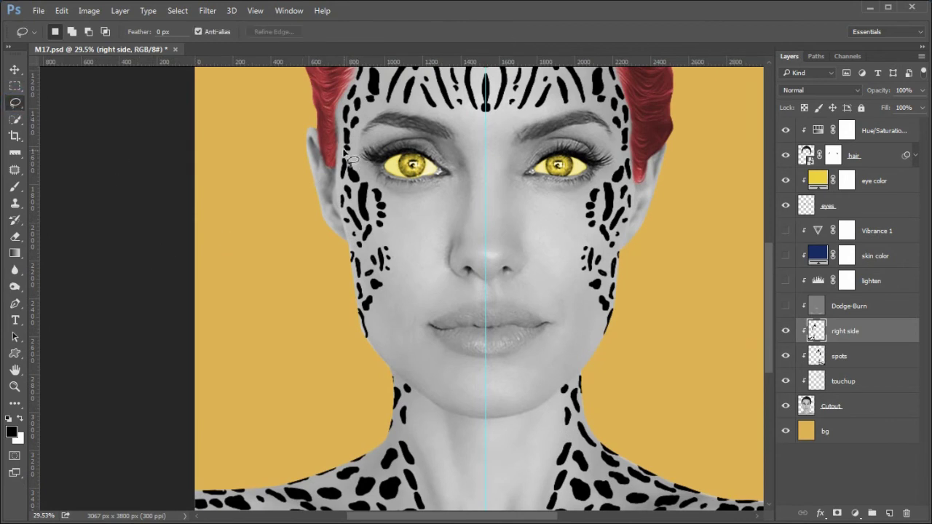
mouse_move(341, 157)
mouse_down()
mouse_move(403, 215)
mouse_move(407, 296)
mouse_move(373, 342)
mouse_move(349, 323)
mouse_move(322, 262)
mouse_move(319, 194)
mouse_move(342, 158)
mouse_up()
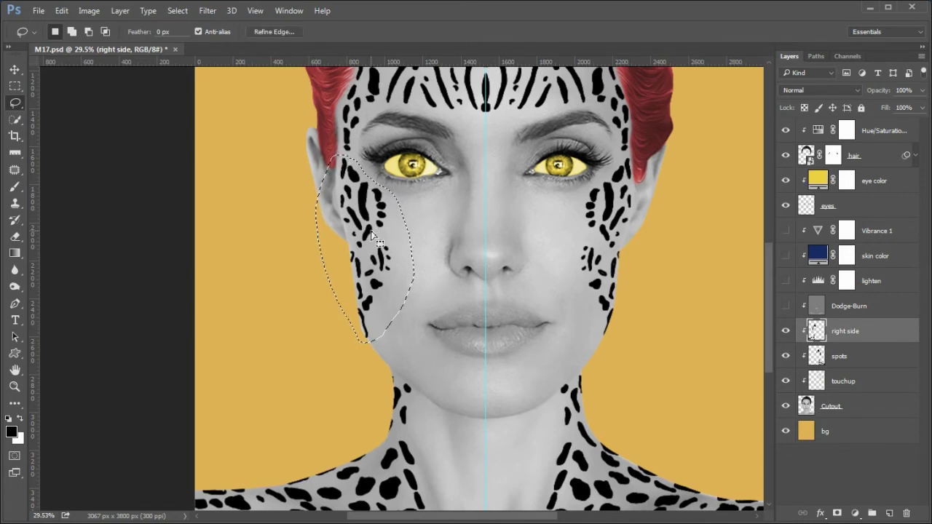
key(ctrl+alt+Left)
key(ctrl+alt+Left)
key(ctrl+alt+Left)
key(ctrl+alt+Left)
key(ctrl+alt+Left)
key(ctrl+alt+Left)
key(ctrl+alt+Left)
key(ctrl+alt+Left)
key(ctrl+alt+Left)
key(ctrl+alt+Left)
key(ctrl+alt+Left)
key(ctrl+alt+Left)
key(ctrl+alt+Left)
key(ctrl+alt+Left)
key(ctrl+alt+Left)
key(ctrl+alt+Left)
key(ctrl+alt+Left)
key(ctrl+alt+Left)
key(ctrl+alt+Left)
key(ctrl+alt+Left)
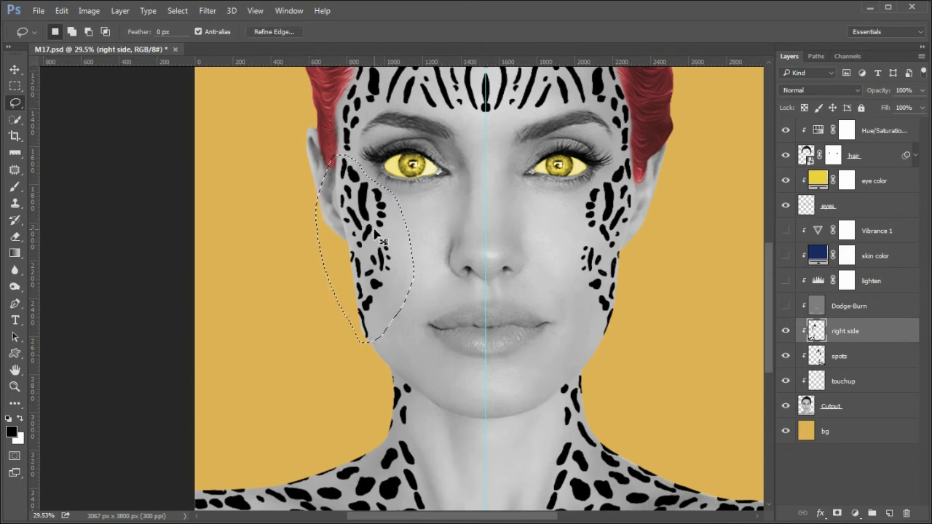
key(ctrl+d)
Lasso the mirrored temple spots beside the eyebrow and move them about 17 px outward and 10 px down, then deselect
drag(432, 94, 439, 206)
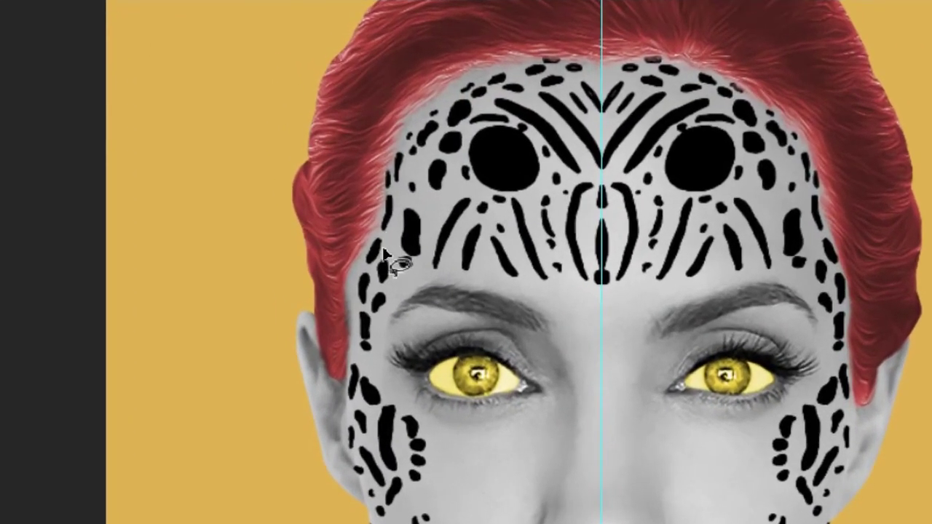
click(361, 194)
mouse_move(378, 231)
mouse_down()
mouse_move(405, 295)
mouse_move(390, 336)
mouse_move(353, 351)
mouse_move(342, 254)
mouse_move(386, 248)
mouse_move(393, 262)
mouse_up()
mouse_move(379, 295)
mouse_down()
mouse_move(371, 303)
mouse_move(381, 307)
mouse_up()
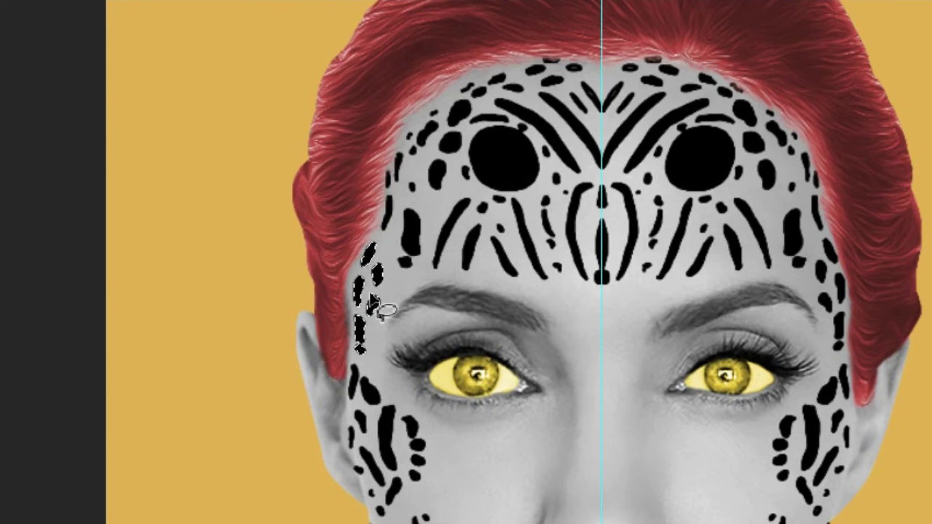
key(ctrl+d)
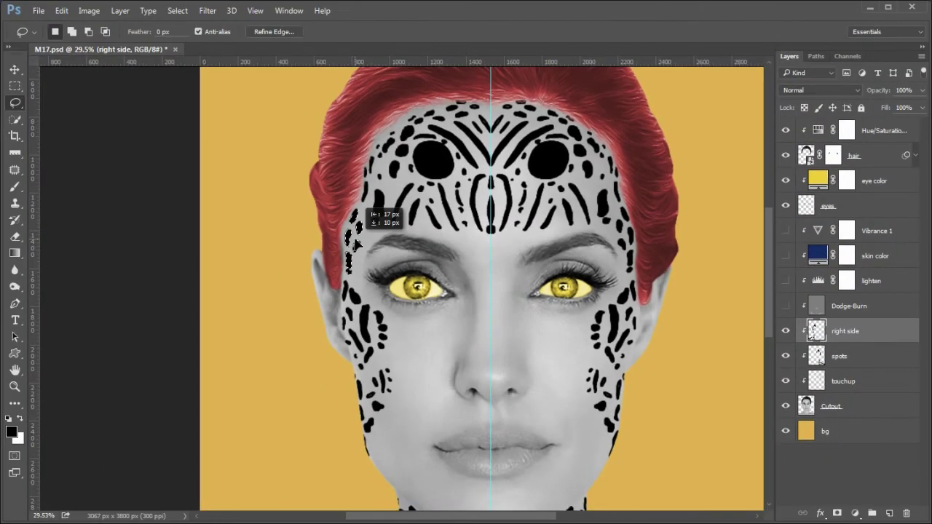
drag(356, 243, 353, 247)
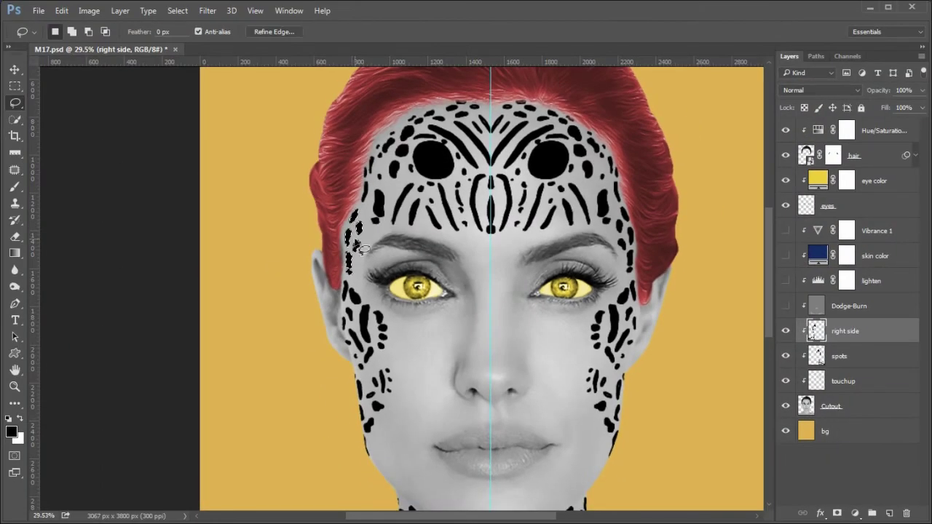
Merge the right side layer with the spots layer and name the merged layer "spots"
key(ctrl+0)
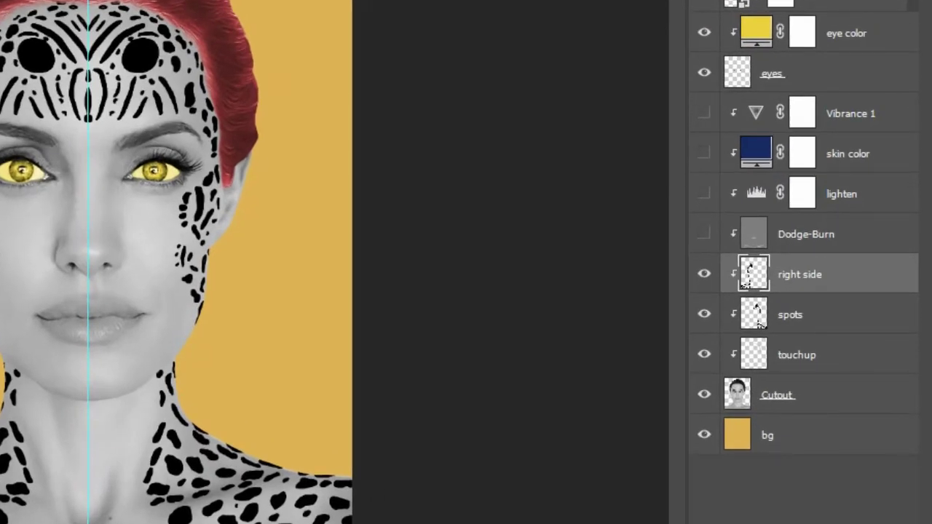
shift+click(849, 319)
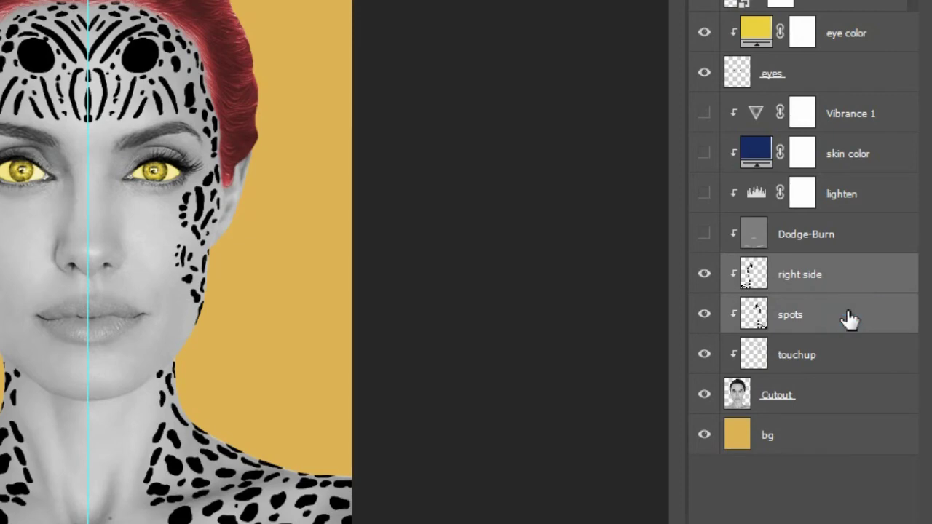
right_click(850, 319)
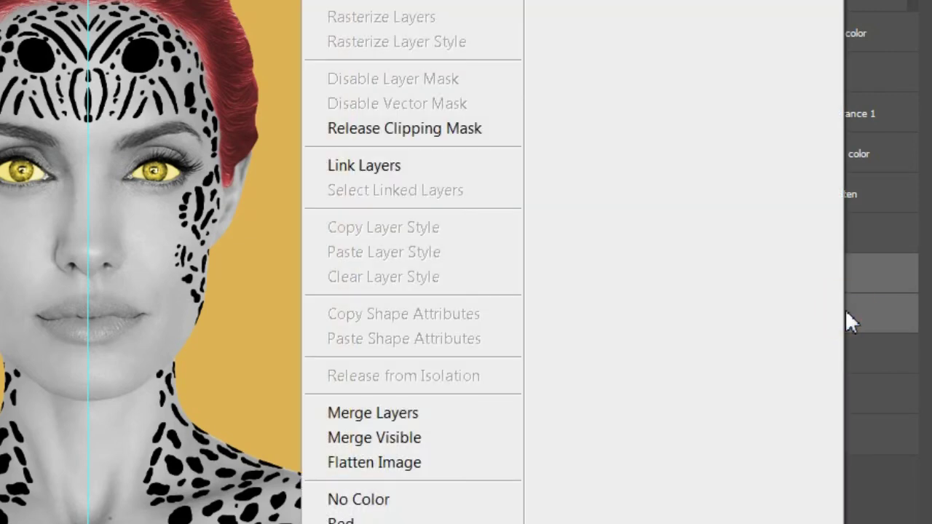
click(398, 413)
double_click(620, 285)
text(spots)
key(Return)
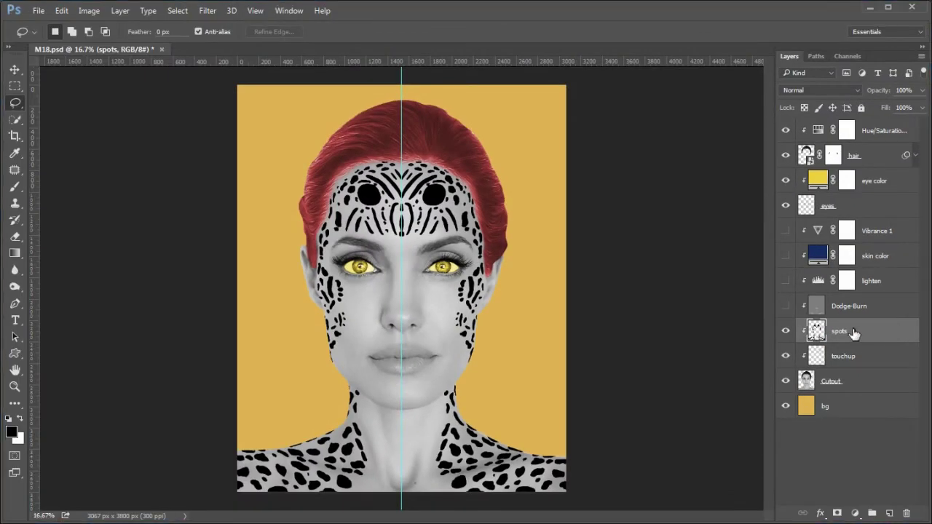
Hide the guides on the canvas
click(259, 11)
mouse_move(320, 288)
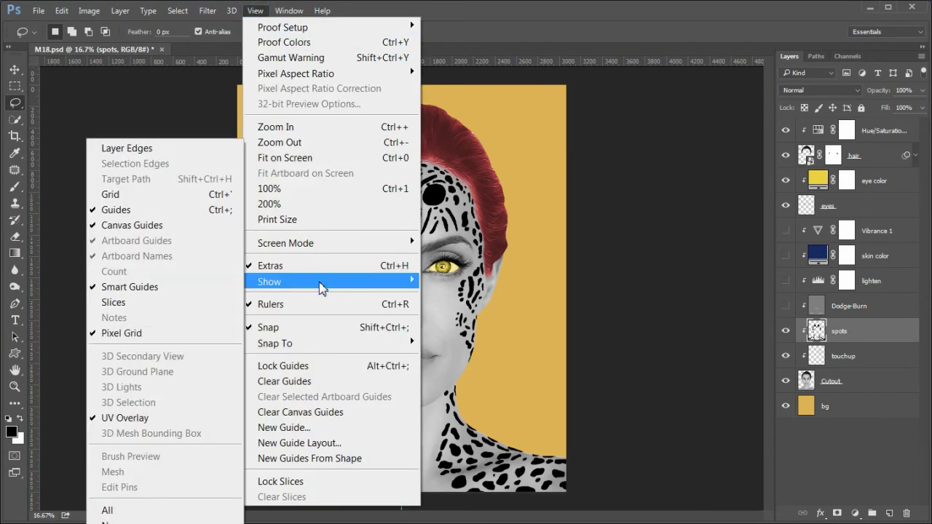
click(184, 210)
Make the Vibrance 1, skin color, lighten and Dodge-Burn layers visible
click(786, 231)
click(786, 256)
click(786, 280)
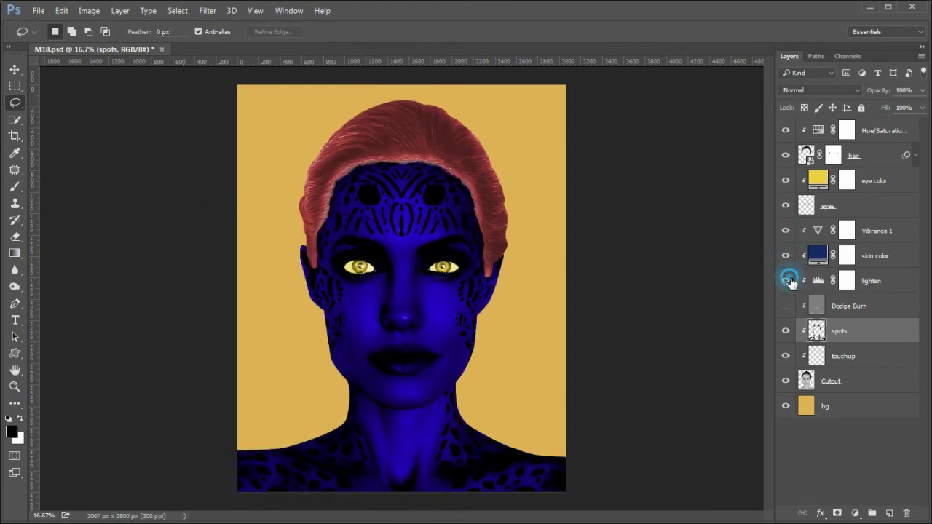
click(785, 305)
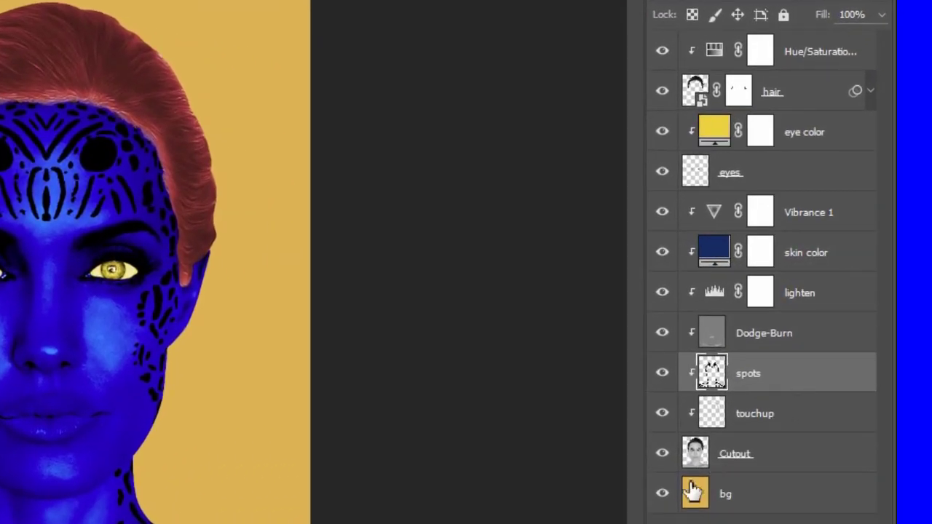
Load the Cutout layer's outline as a selection and copy the spots inside it to a new layer named "top spots"
ctrl+click(698, 455)
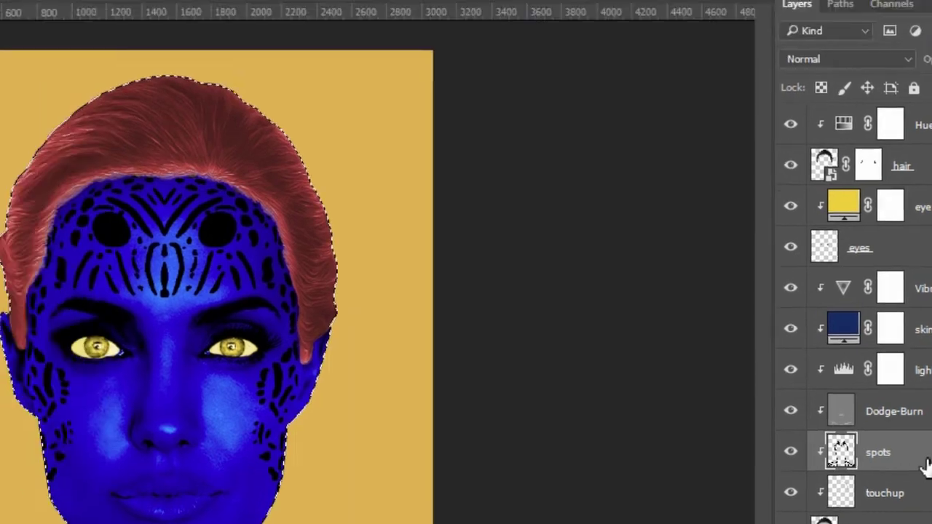
key(ctrl+shift+n)
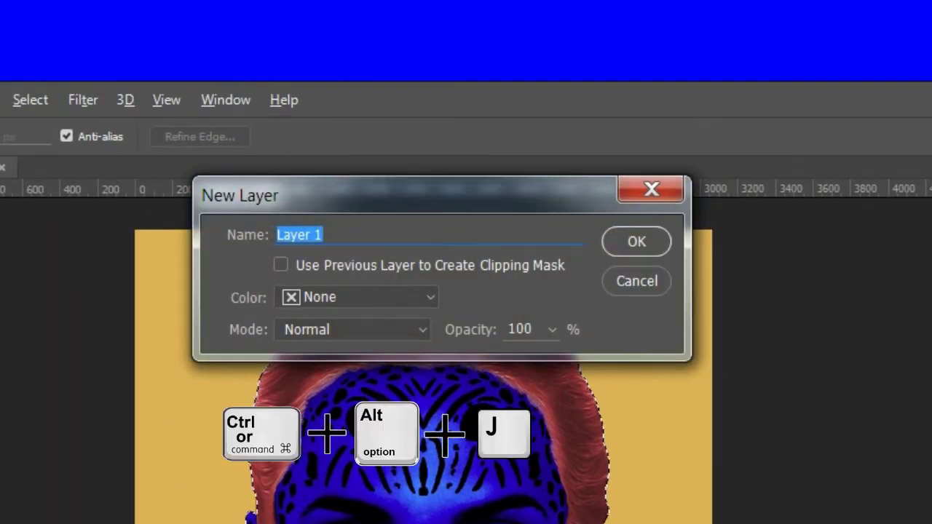
text(top spots)
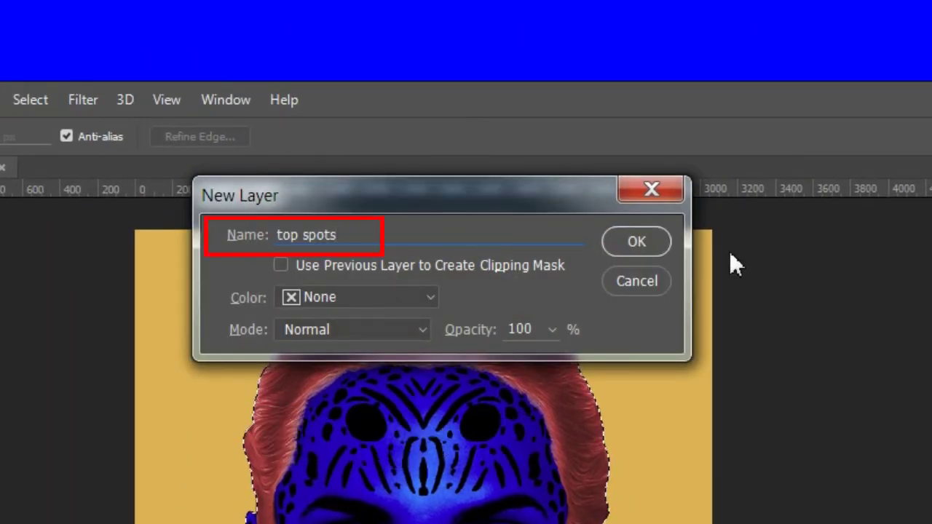
click(638, 233)
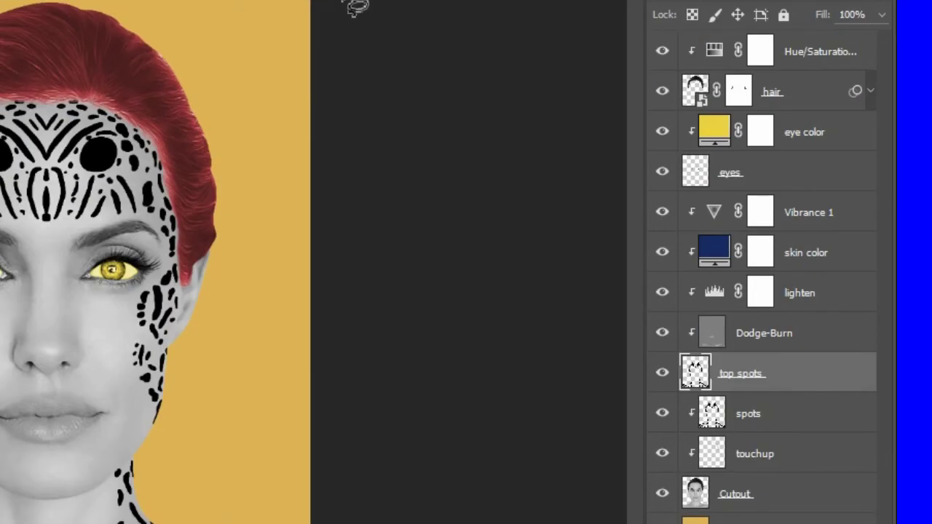
Move top spots directly above the eye color layer and clip Vibrance 1, skin color, lighten and Dodge-Burn to the layers below again
drag(820, 378, 799, 118)
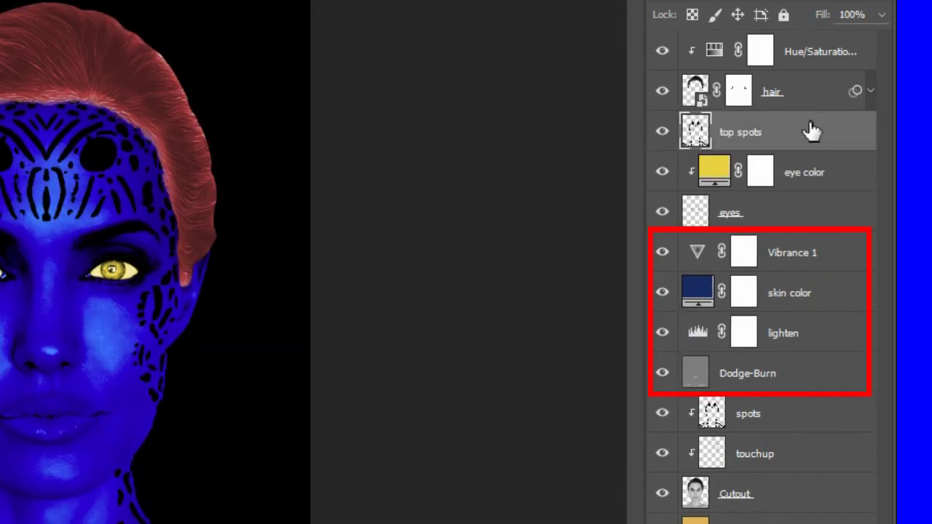
click(830, 252)
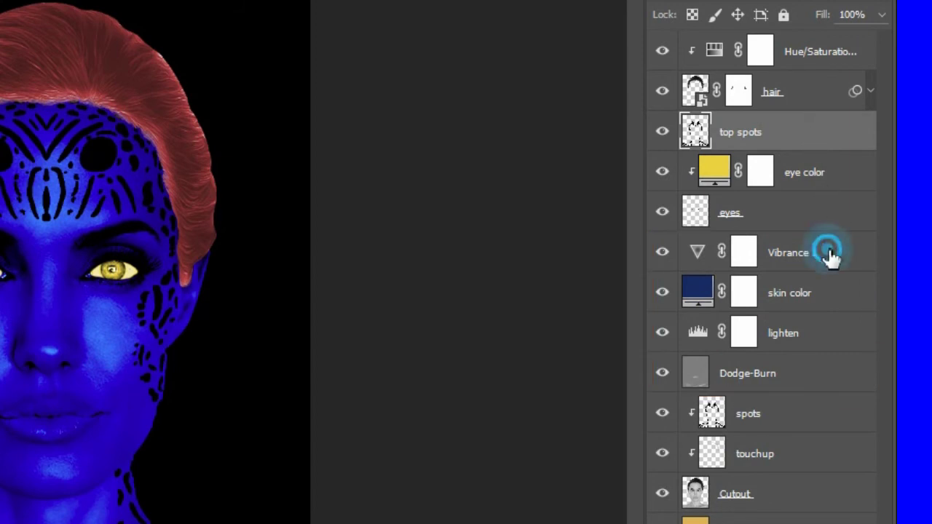
shift+click(829, 373)
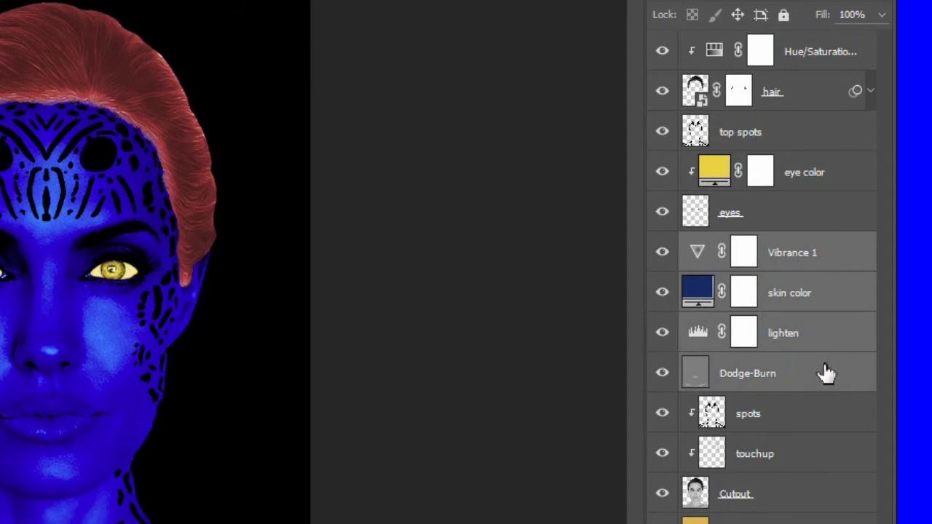
right_click(821, 328)
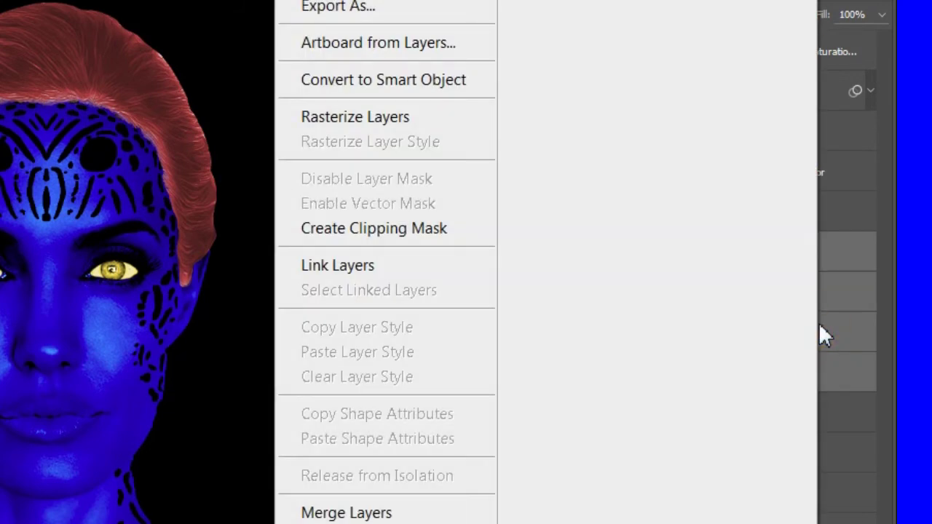
click(417, 232)
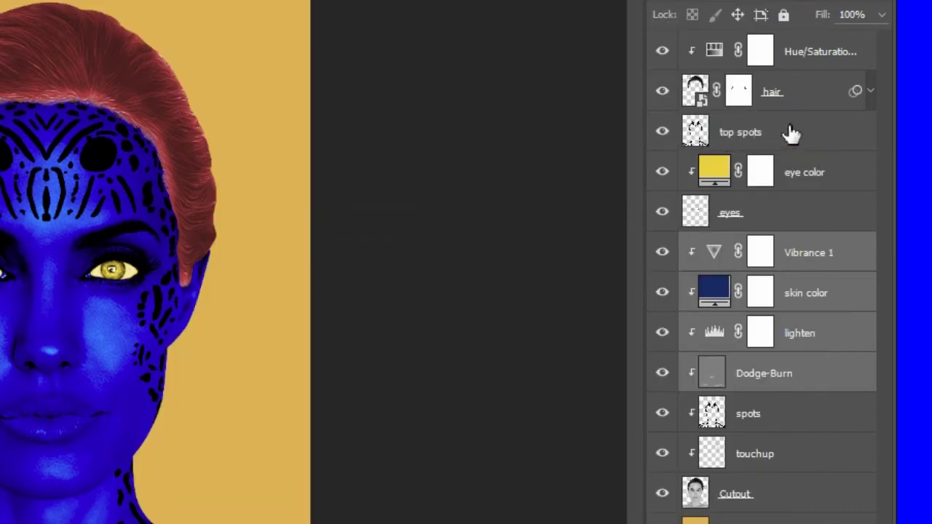
Add a Solid Color fill layer in #001b4c above top spots and clip it to that layer
click(813, 134)
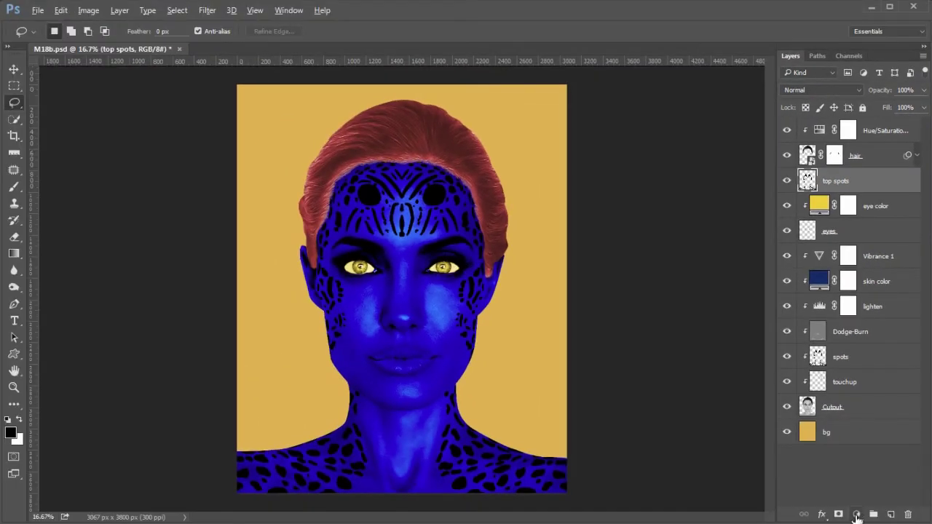
click(855, 515)
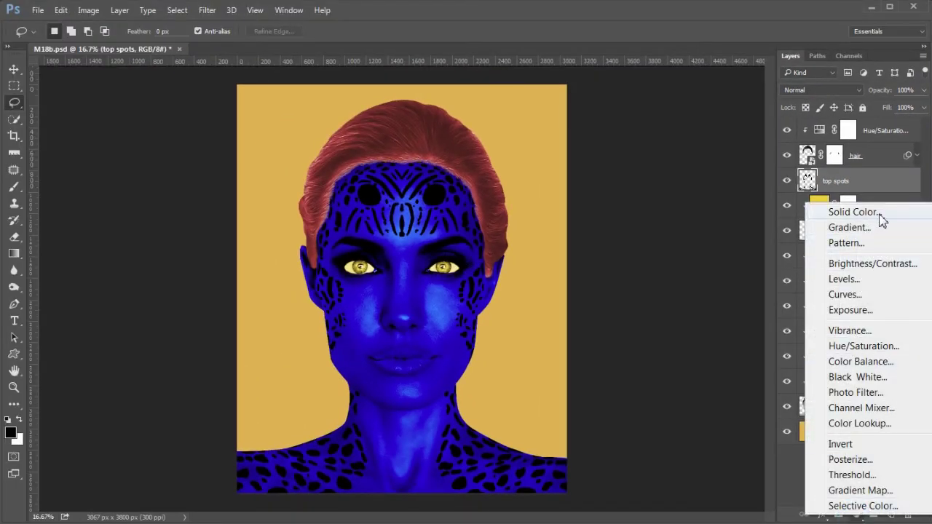
click(851, 212)
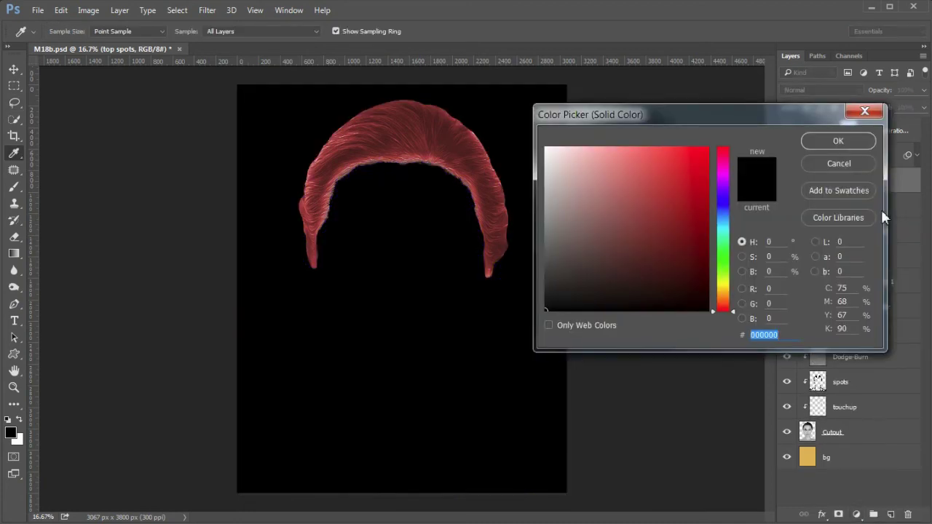
text(001b4c)
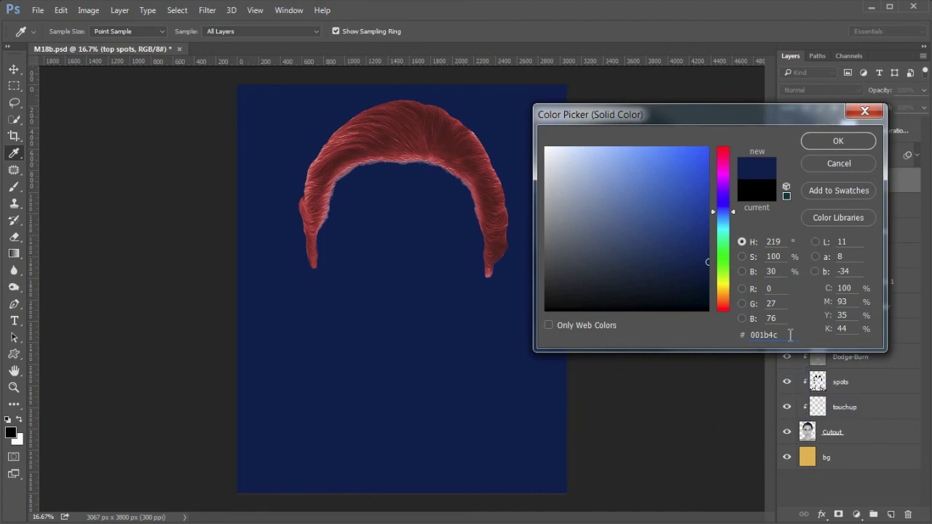
click(838, 142)
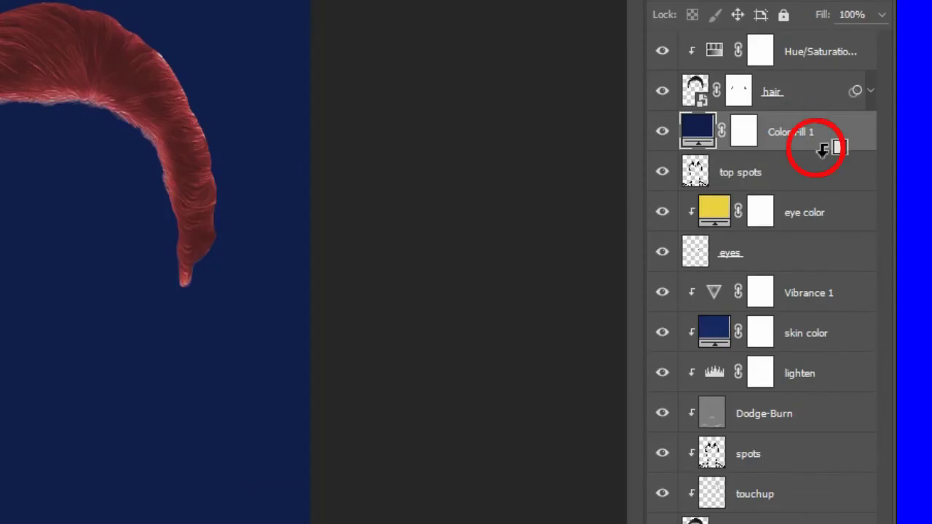
alt+click(822, 149)
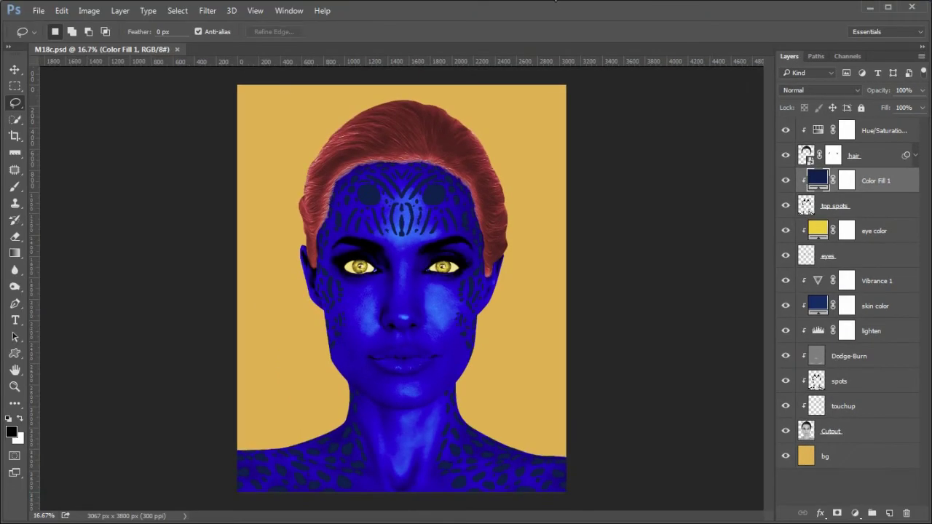
Give top spots a Bevel & Emboss: Inner Bevel, Chisel Hard, depth 32%, size 1 px, soften 8 px, highlight Normal 82%, shadow Multiply 74%
click(870, 205)
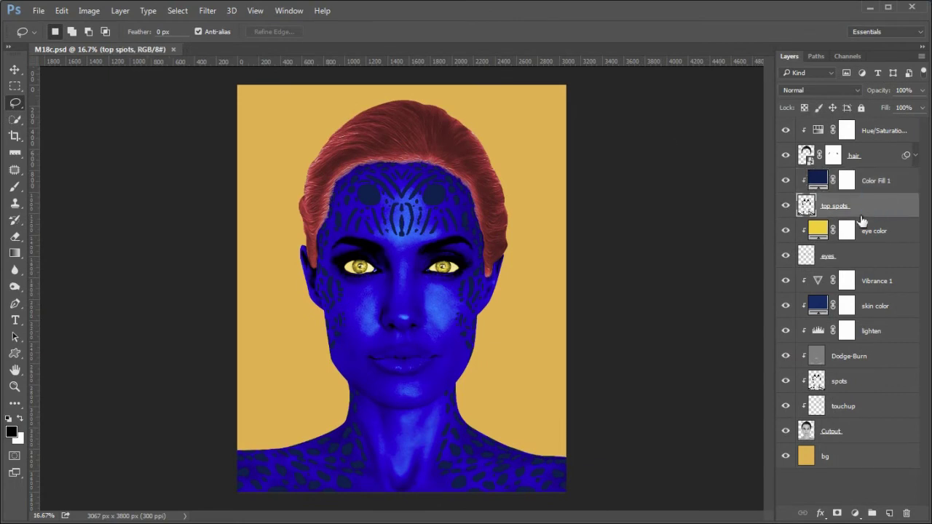
click(820, 514)
click(842, 364)
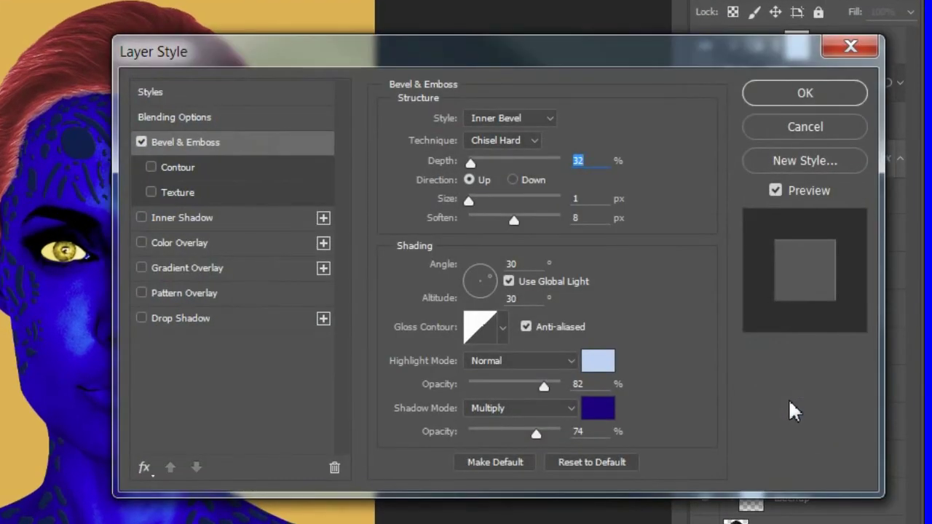
key(alt)
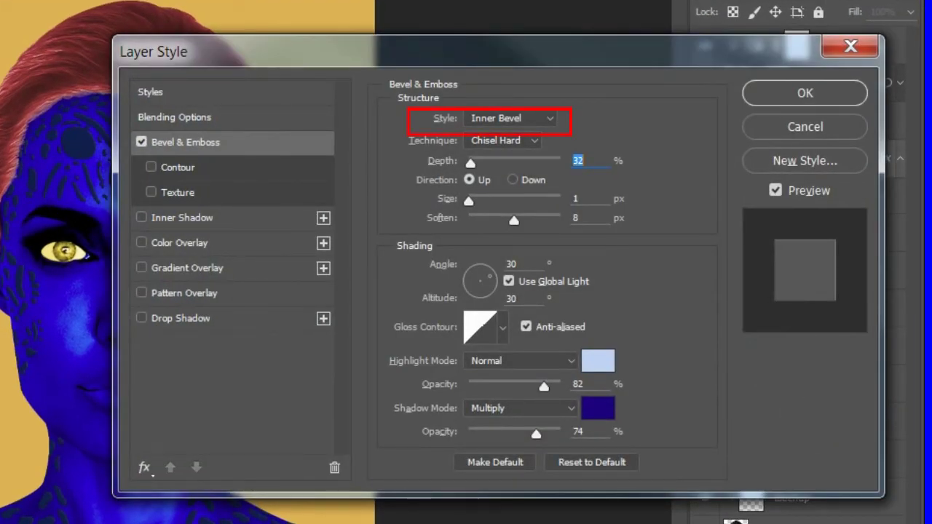
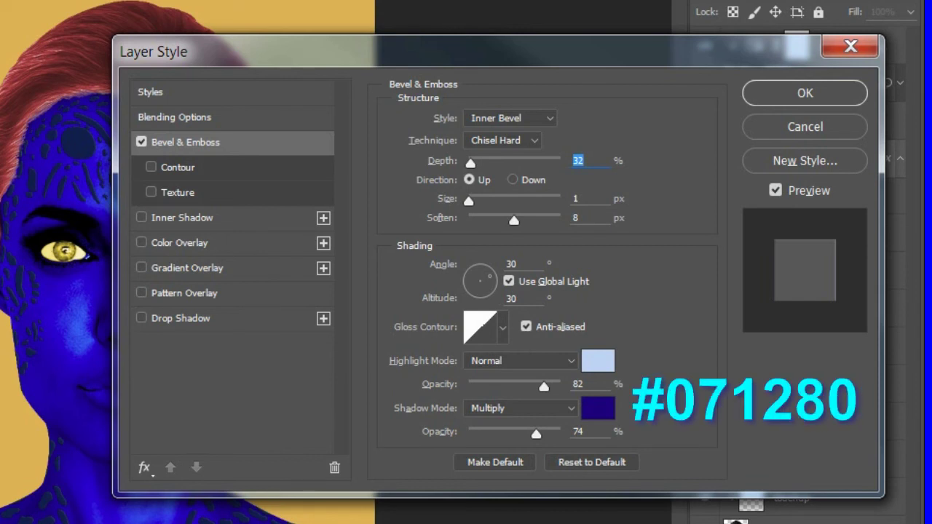
Enable the Contour option of the top spots bevel and collapse the layer's effects list
click(167, 170)
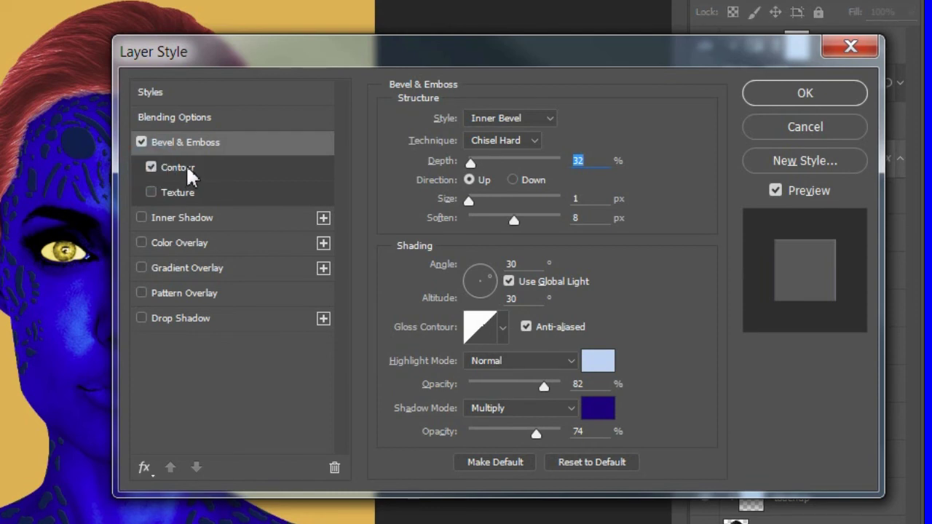
click(188, 172)
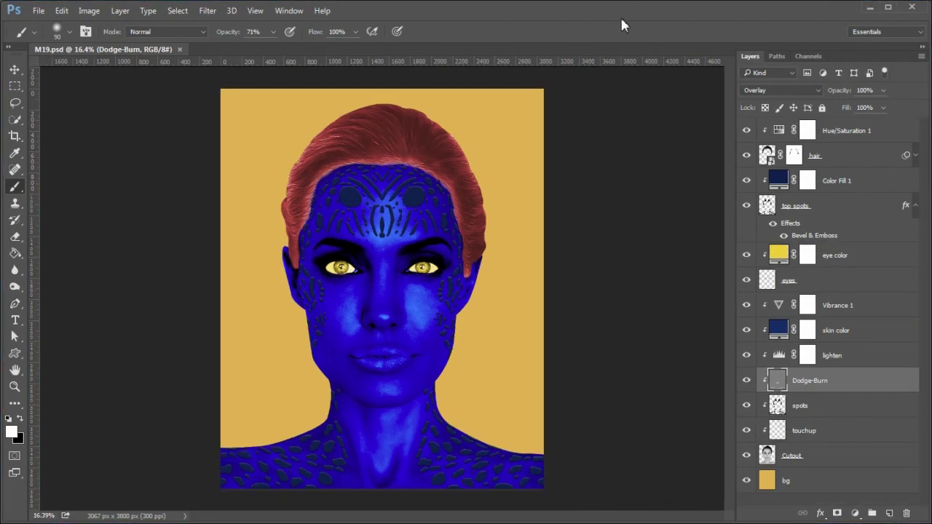
click(916, 207)
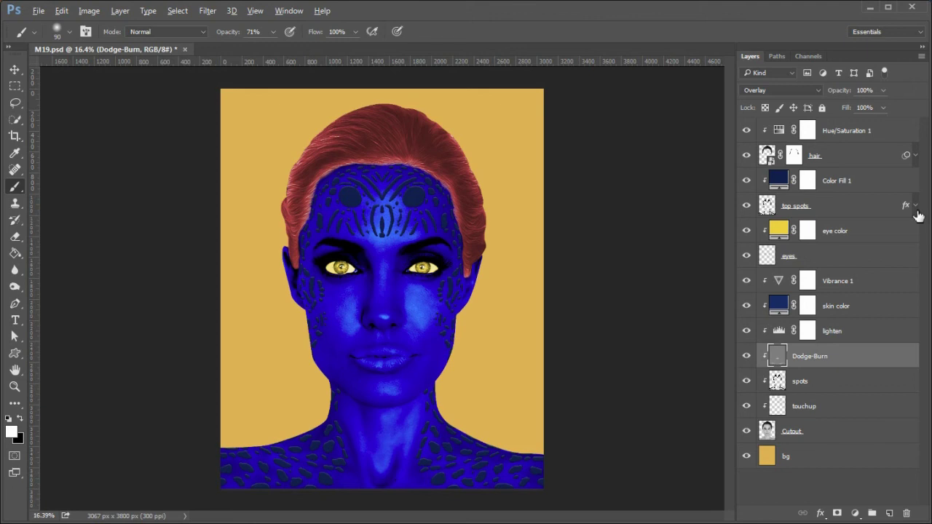
Place the stormclouds image as an embedded object directly above the bg layer and enlarge it to cover the whole canvas
click(838, 452)
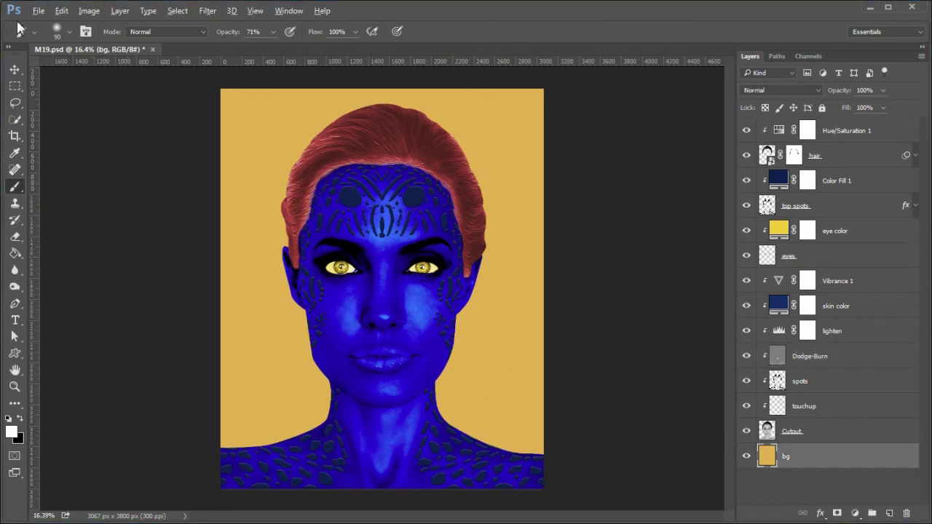
click(39, 12)
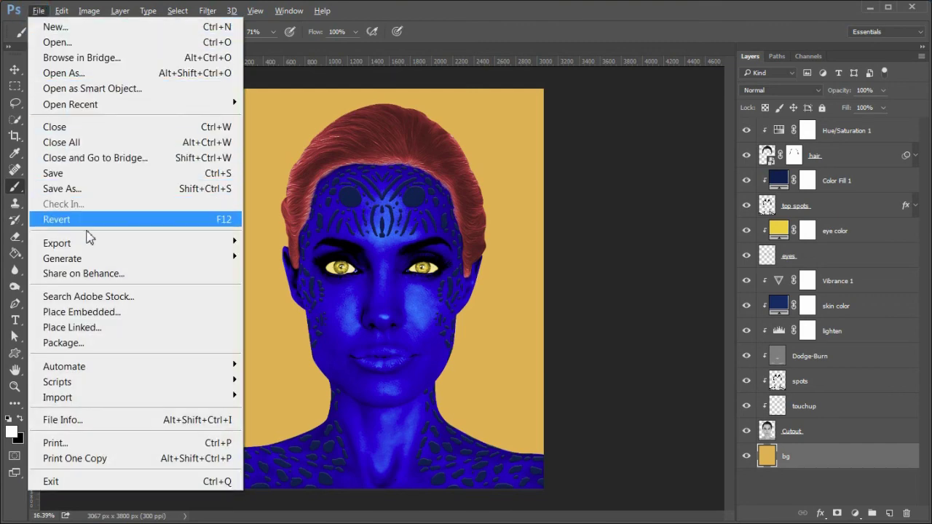
click(100, 312)
click(282, 109)
click(619, 440)
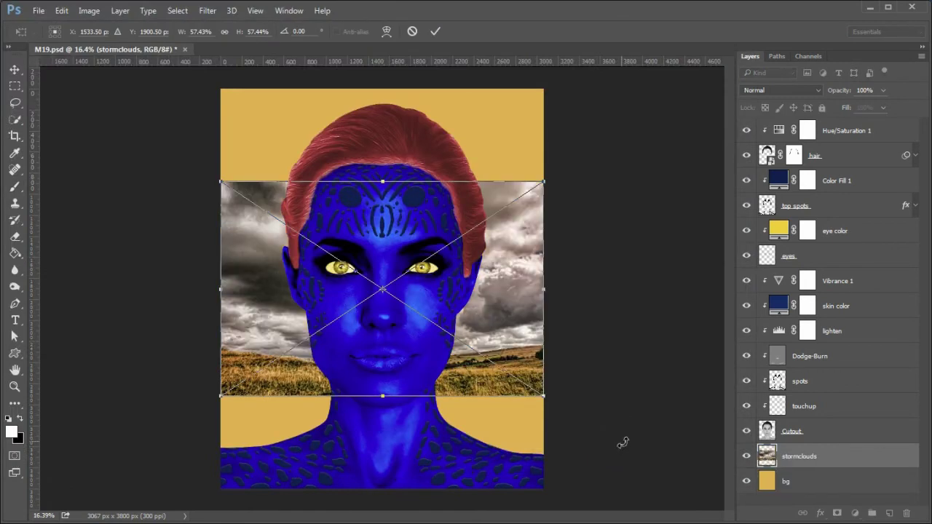
drag(543, 182, 652, 46)
key(Return)
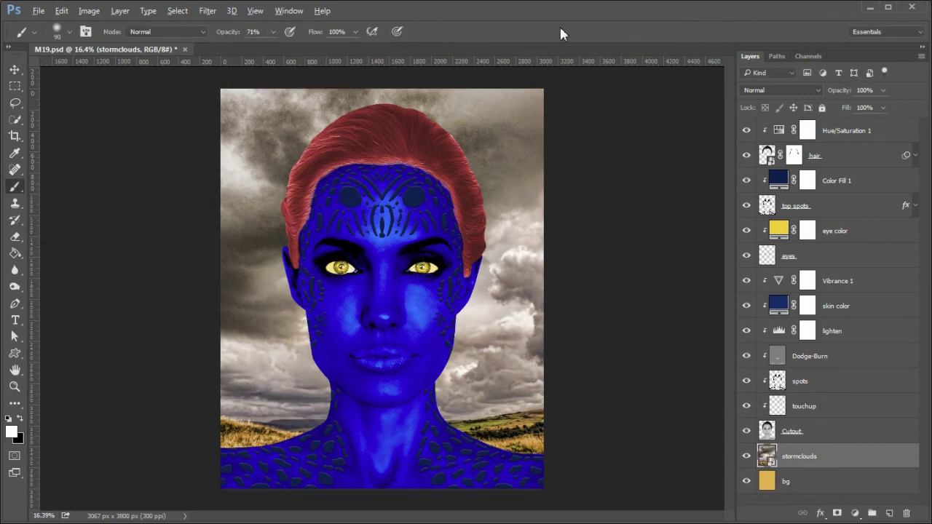
Apply a Median noise filter with a 24-pixel radius to the stormclouds layer
click(207, 10)
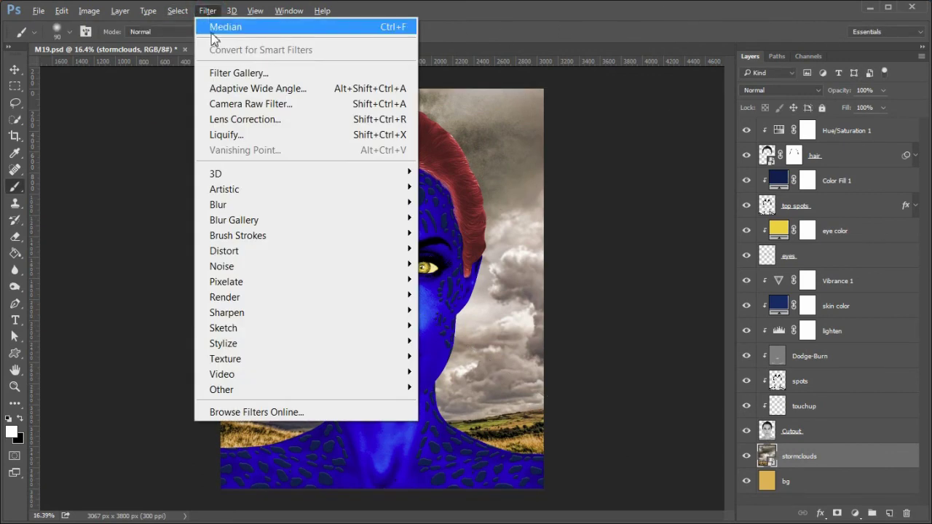
mouse_move(241, 268)
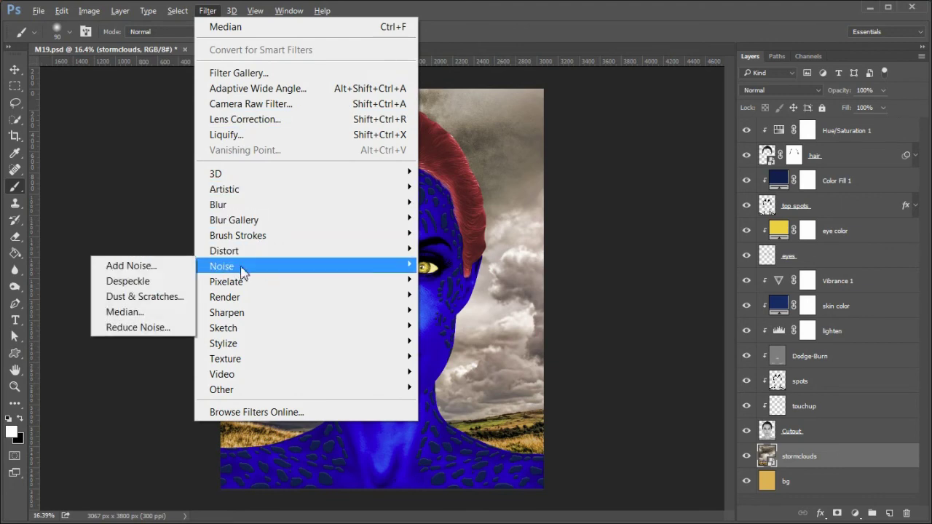
click(176, 313)
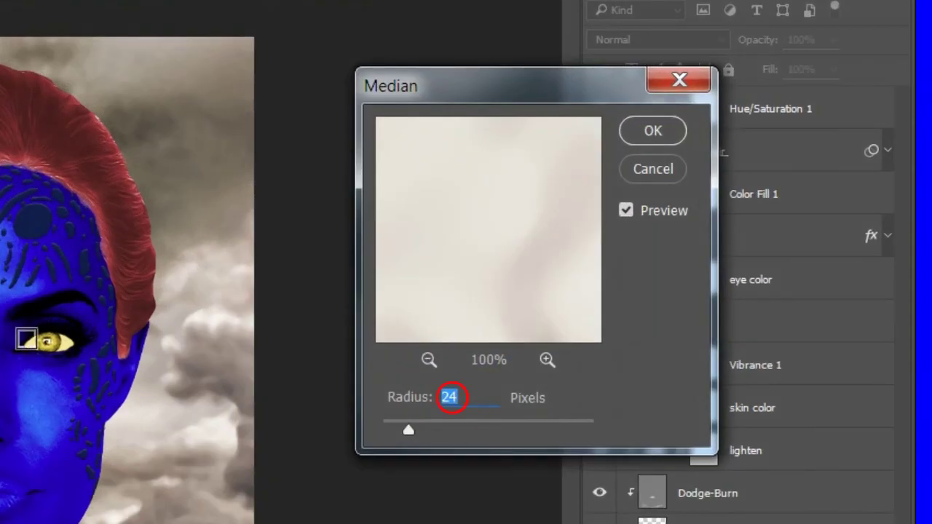
click(652, 129)
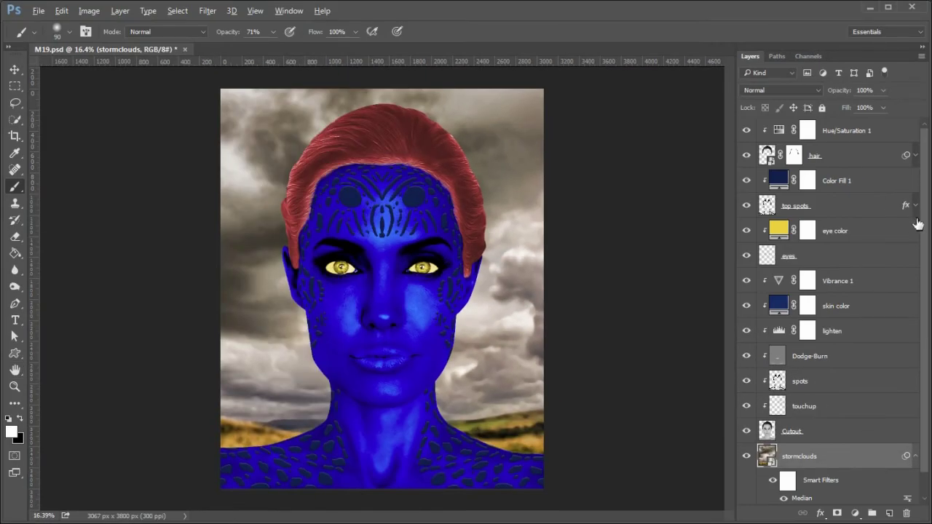
Move the bg layer directly above stormclouds, clip it to that layer and set its opacity to 38%
scroll(915, 219, down, 1)
click(834, 493)
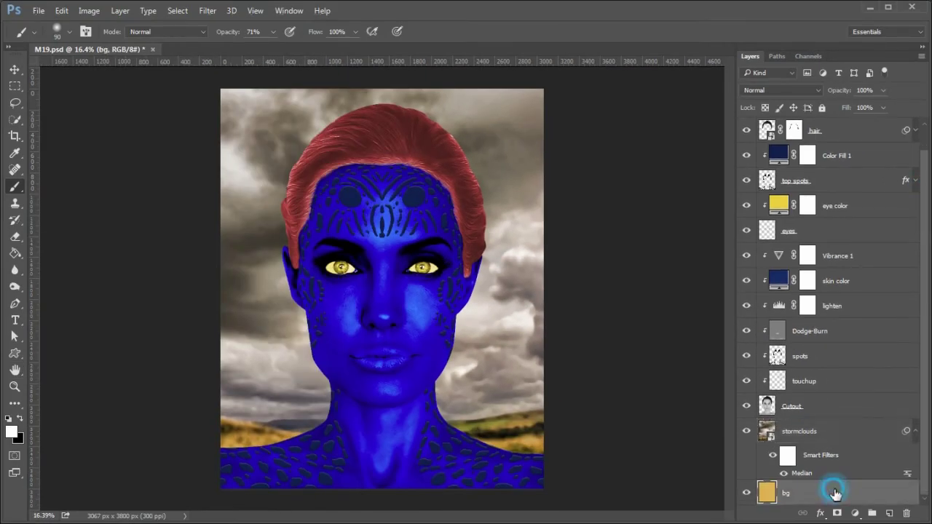
drag(833, 494, 845, 420)
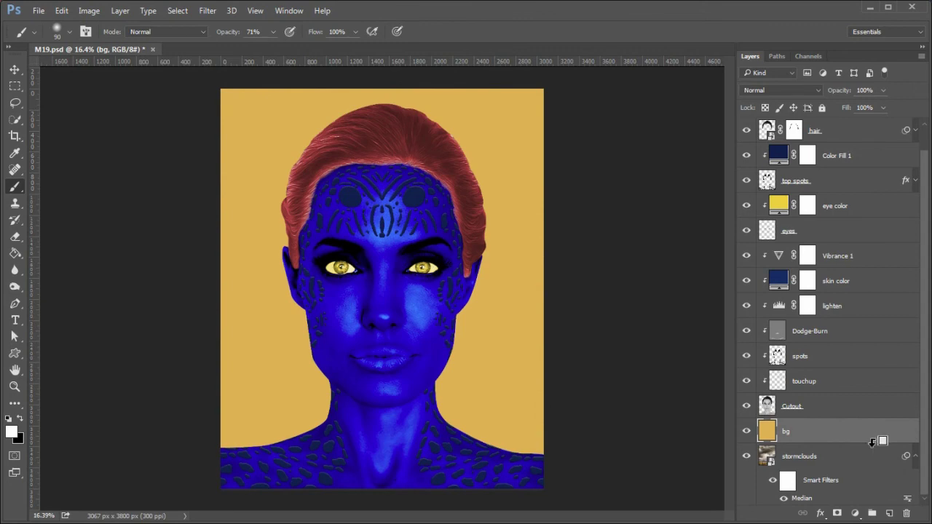
alt+click(873, 441)
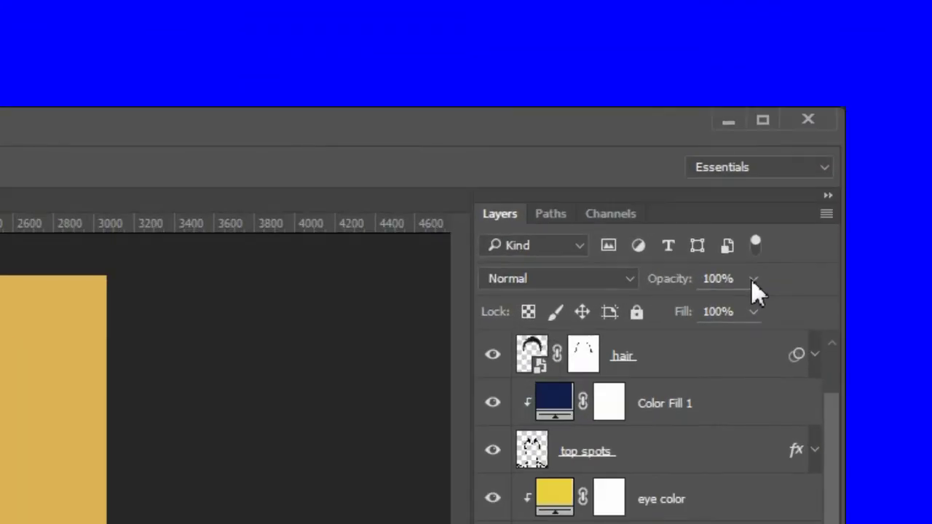
click(883, 91)
drag(882, 106, 864, 110)
drag(711, 306, 681, 303)
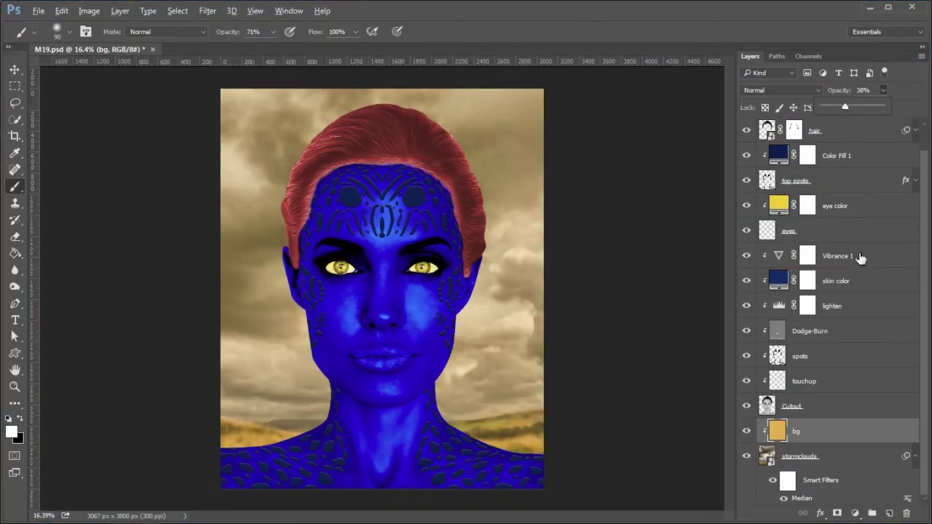
Add a Levels adjustment above bg with the input black level at 50 and clip it to the stormclouds group
click(856, 516)
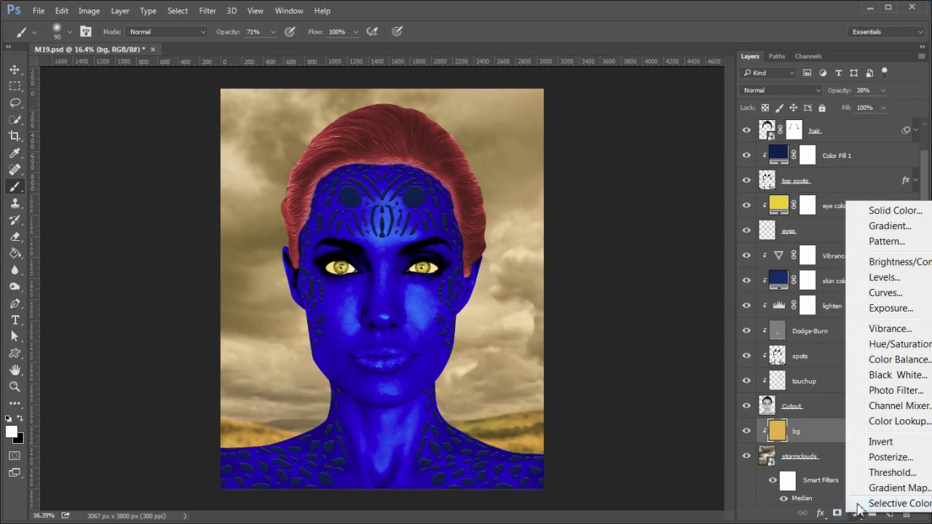
click(892, 282)
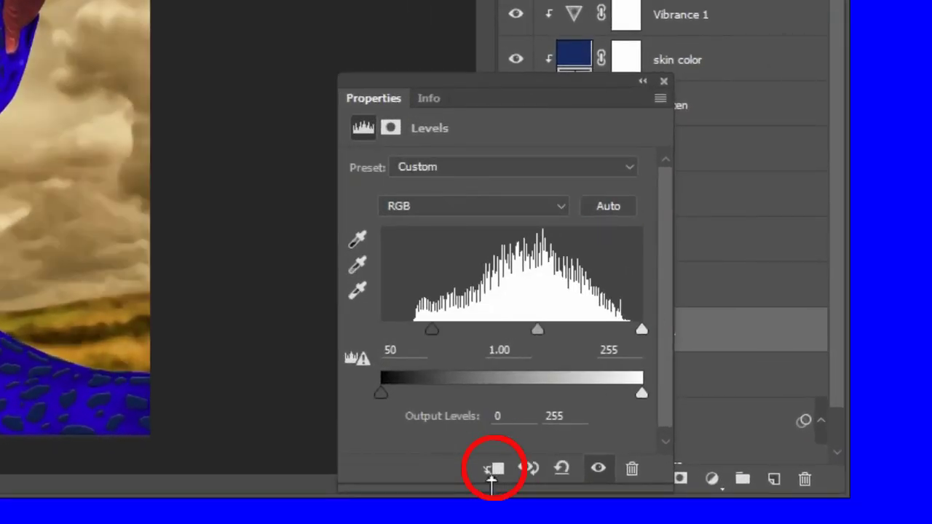
click(495, 470)
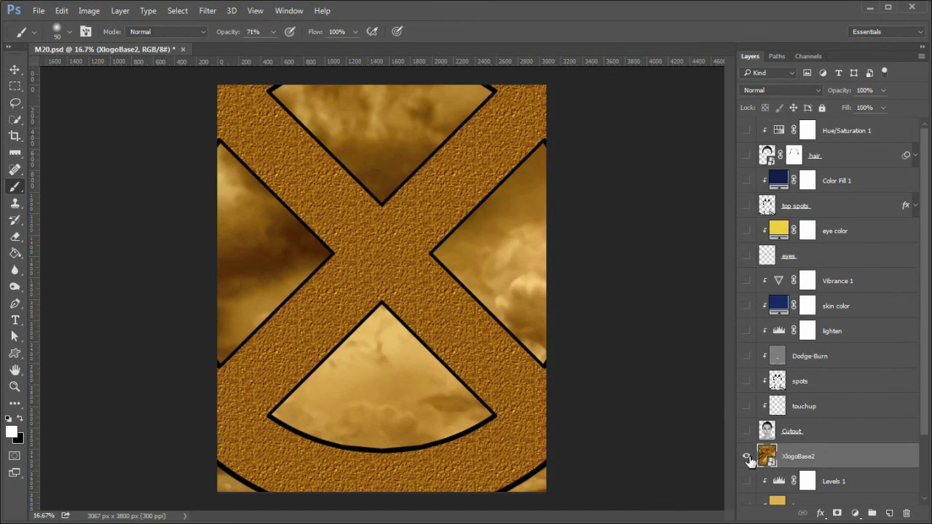
Make all hidden layers visible again and delete the XlogoBase2 layer
alt+click(746, 456)
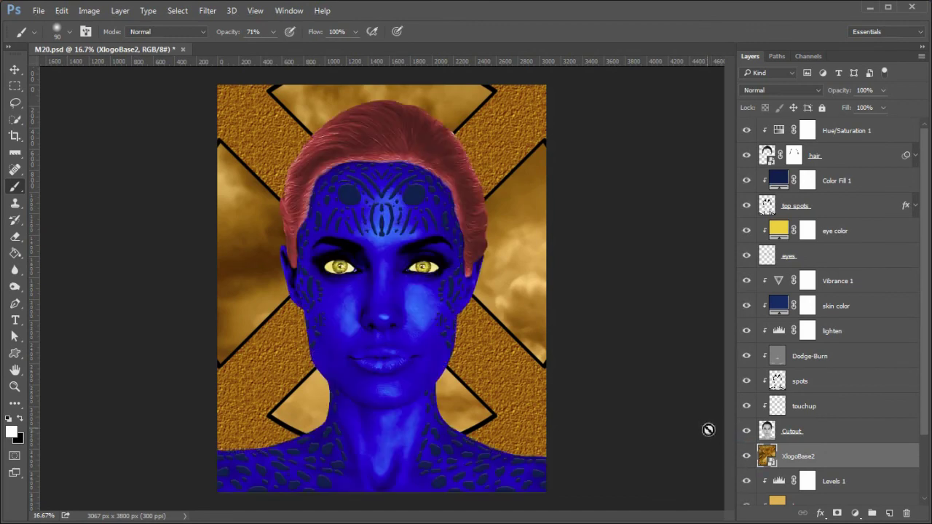
key(Delete)
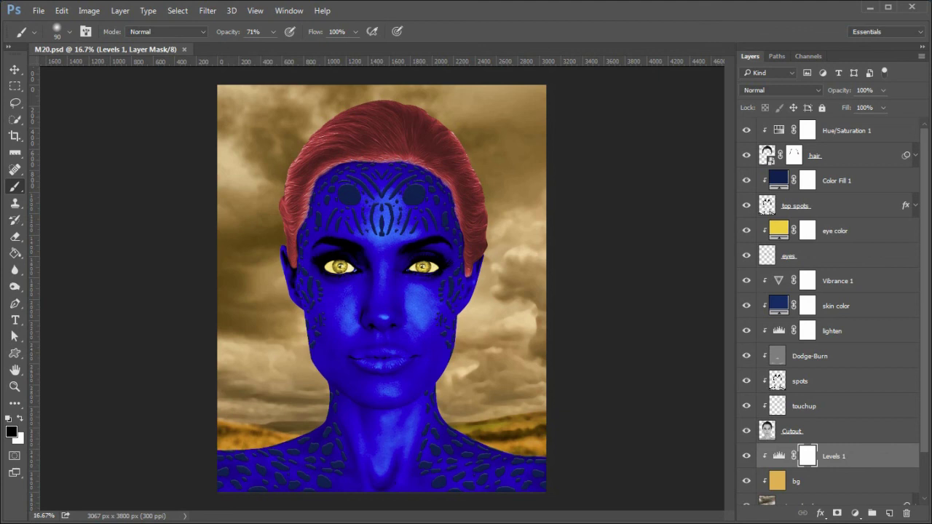
Stamp all visible layers into a new layer above Hue/Saturation 1 and load the Cutout layer's outline as a selection
click(876, 131)
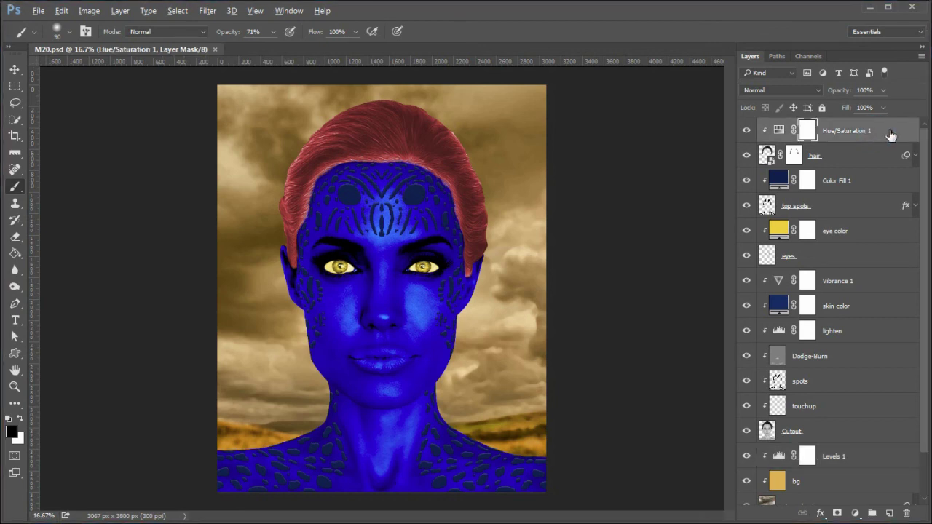
key(ctrl+alt+shift+e)
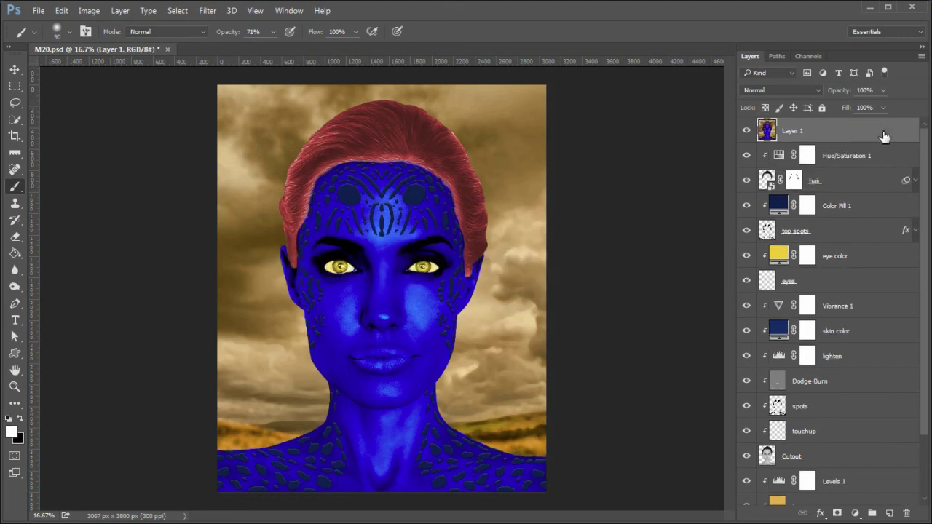
drag(883, 136, 768, 466)
ctrl+click(766, 458)
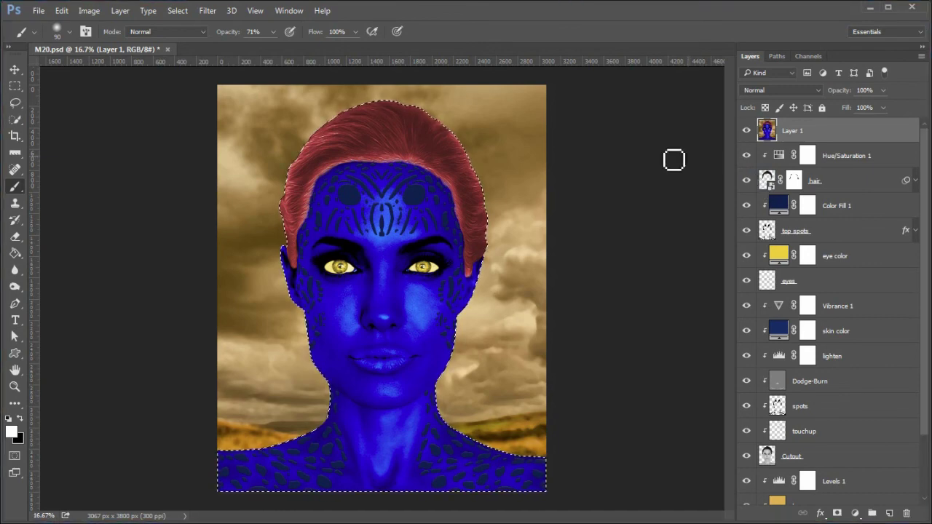
Contract the figure selection by 2 pixels and feather it by 1 pixel, without applying either effect at canvas bounds
click(177, 10)
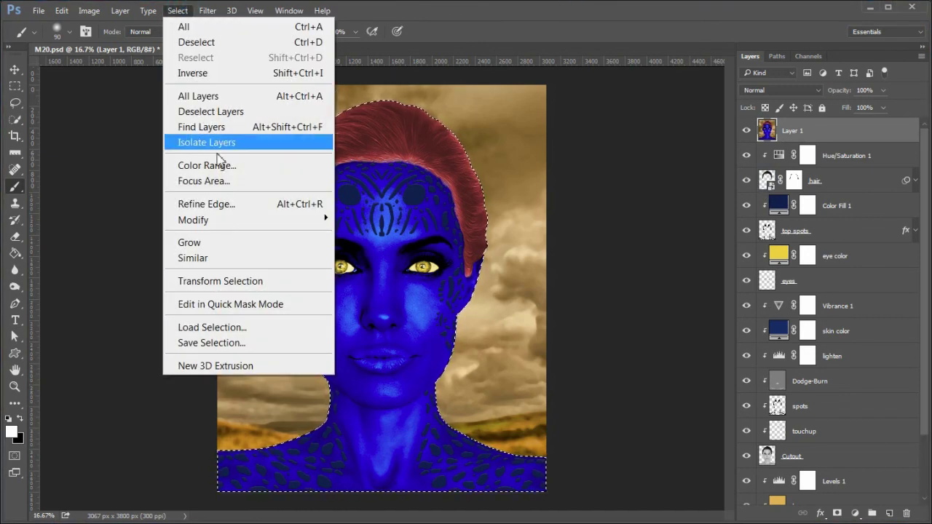
mouse_move(229, 217)
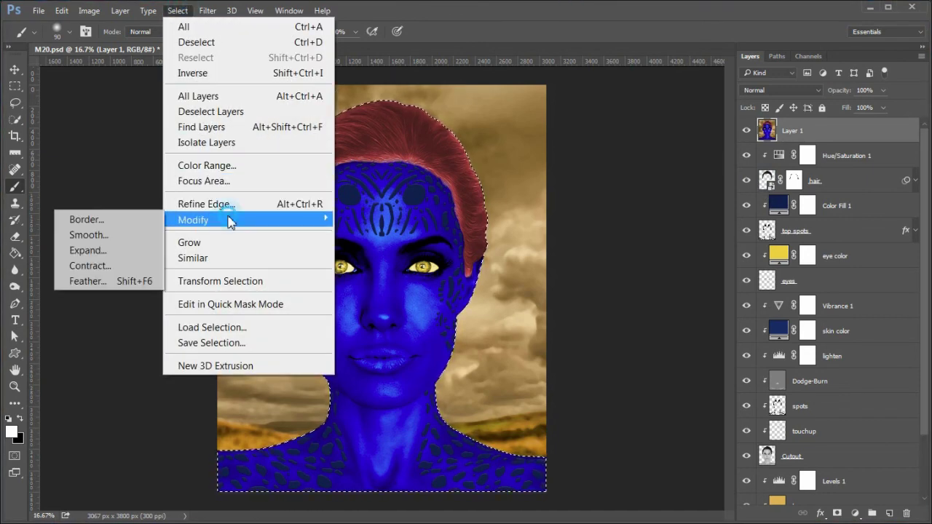
click(133, 266)
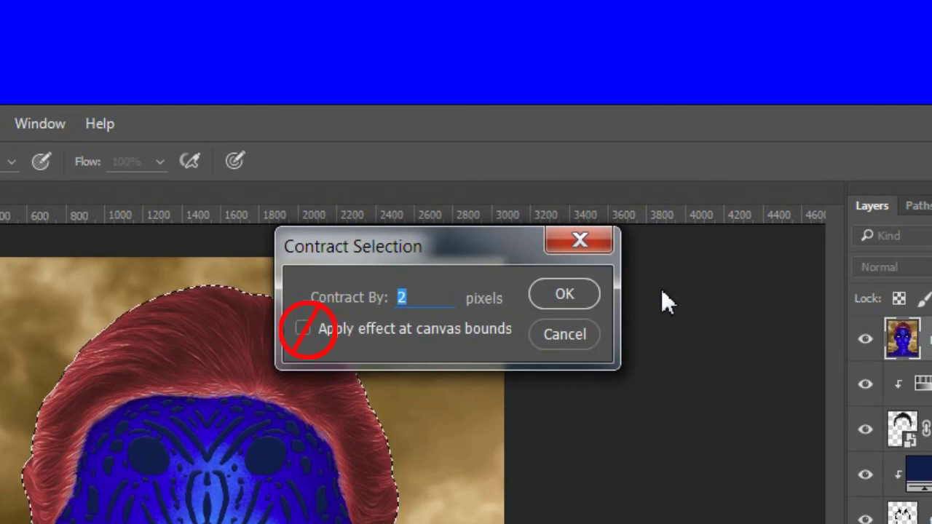
click(565, 289)
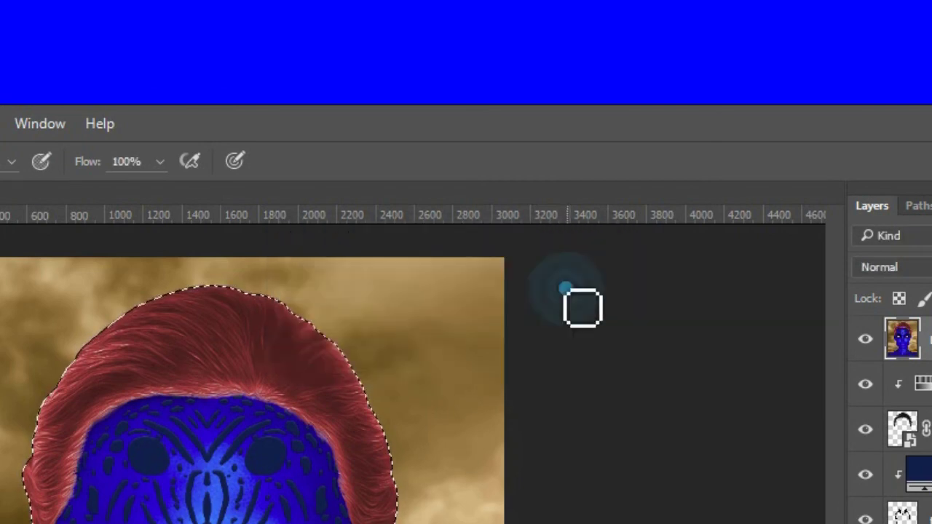
click(178, 11)
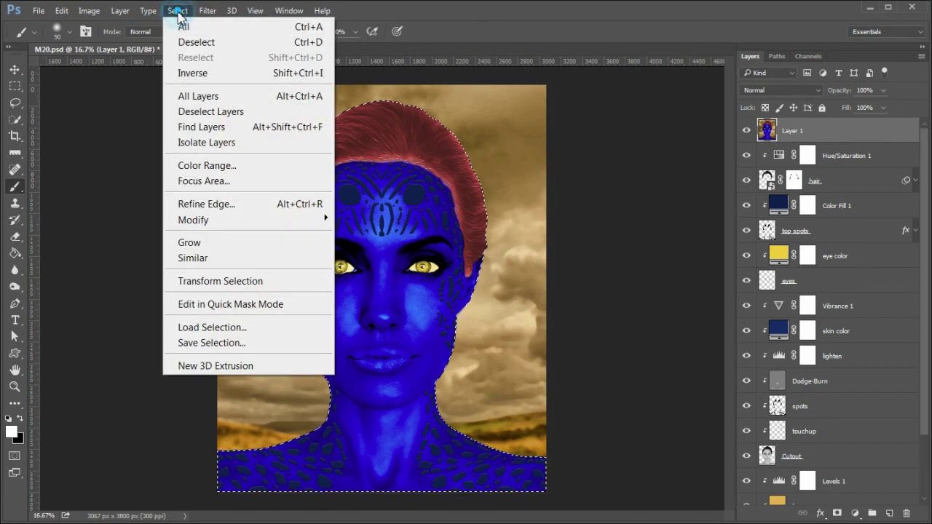
mouse_move(211, 220)
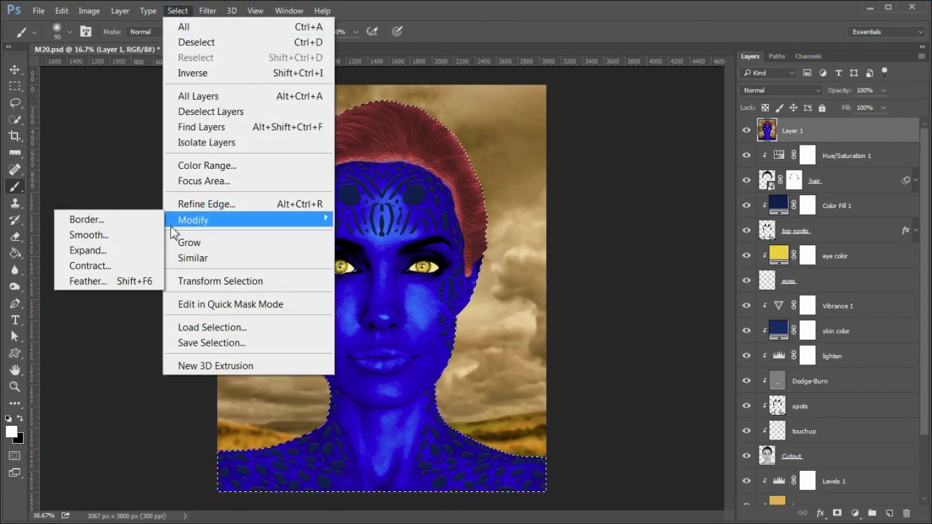
click(127, 282)
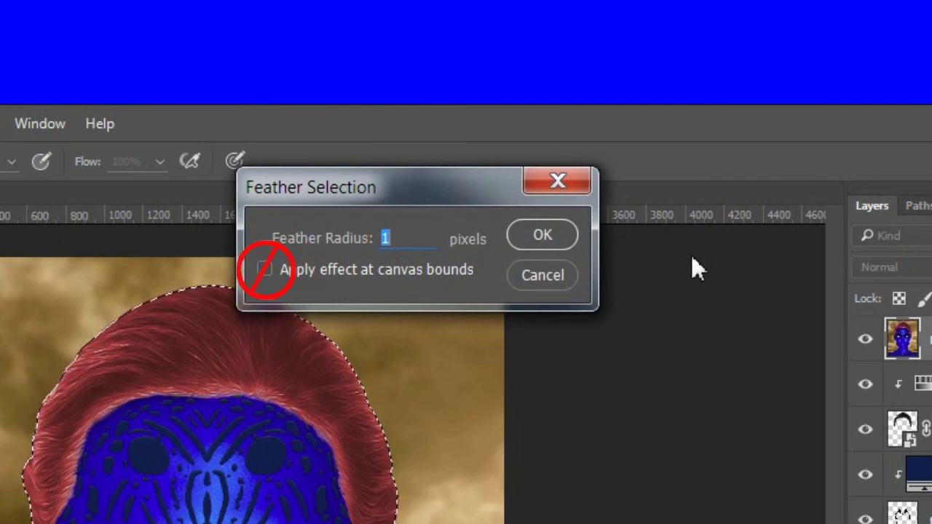
click(550, 240)
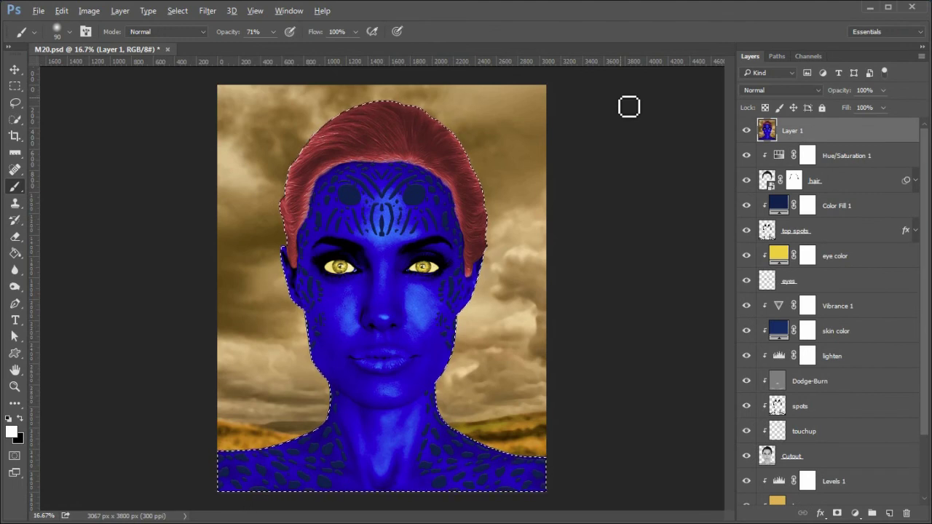
Invert the selection, delete the background around the figure from the stamped layer and deselect
key(ctrl+shift+i)
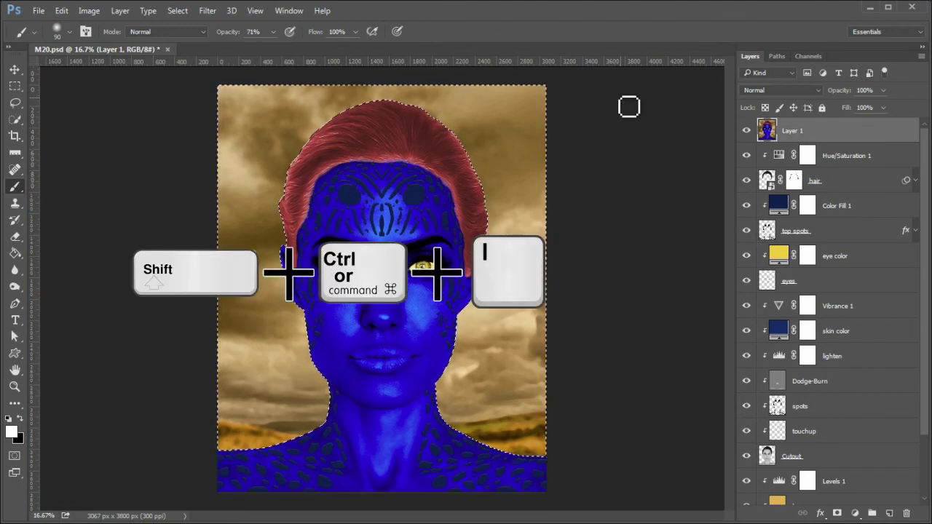
key(Delete)
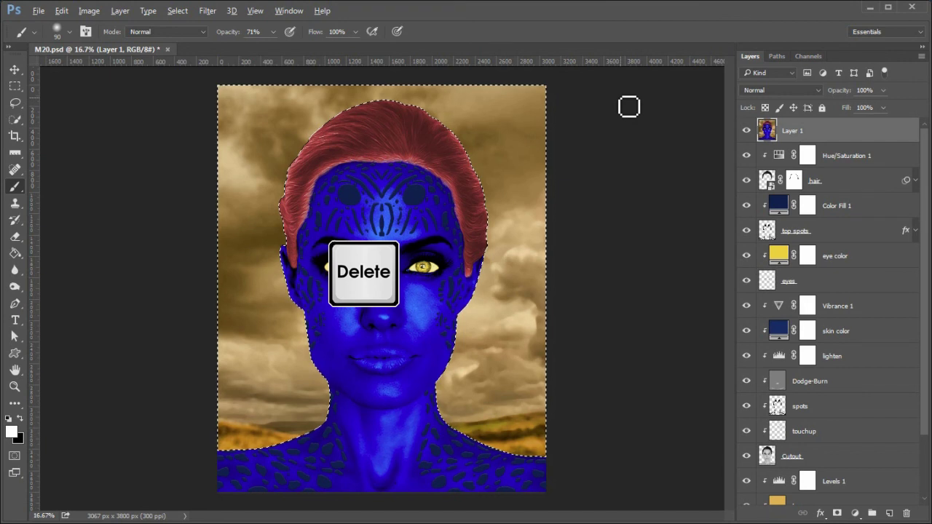
key(ctrl+d)
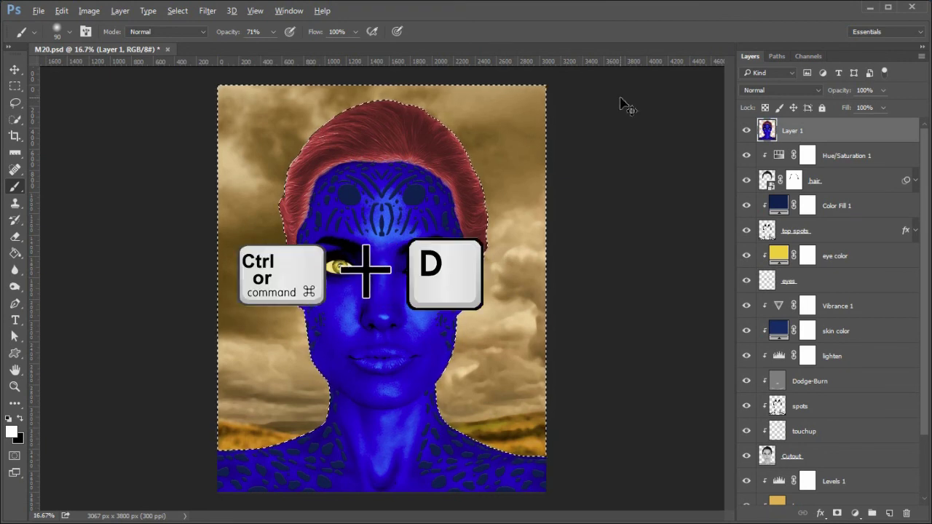
Hide the hair, top spots and Cutout layers and check the stamped figure's edge around the ear
click(746, 181)
click(746, 231)
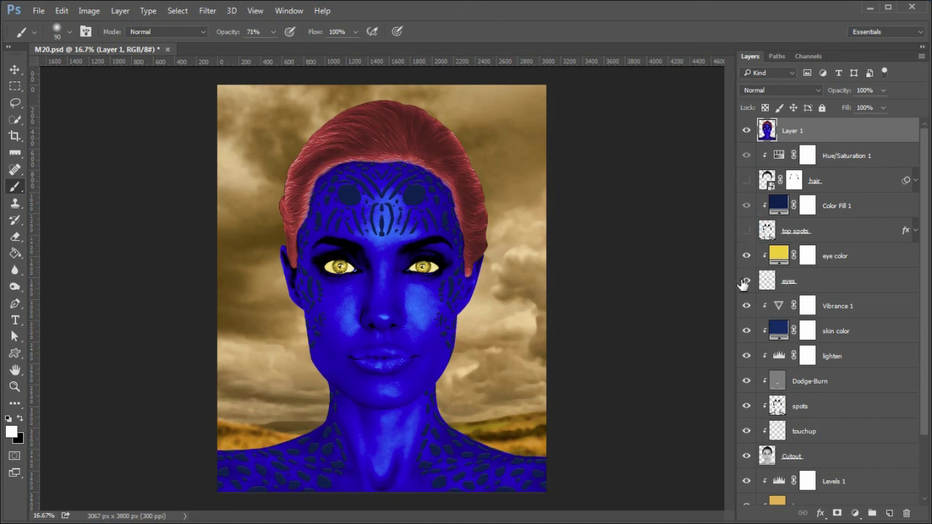
click(746, 456)
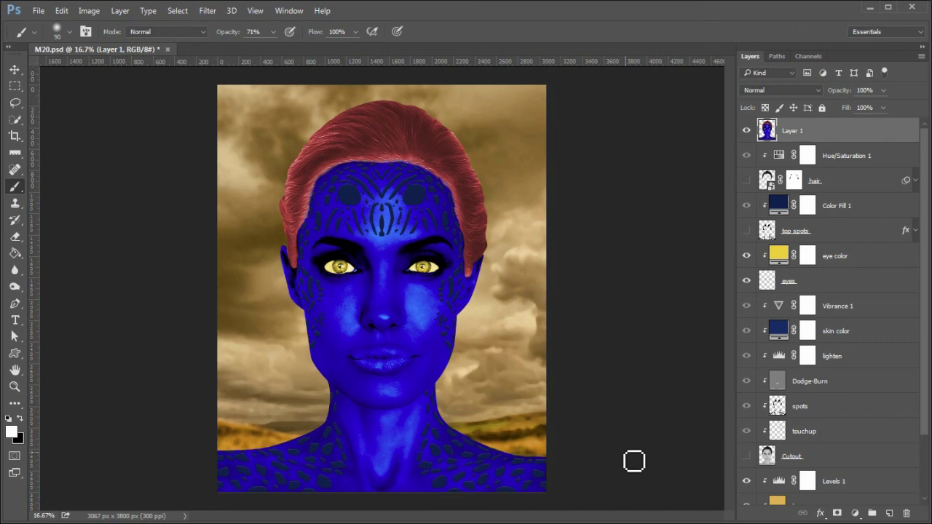
scroll(312, 380, up, 15)
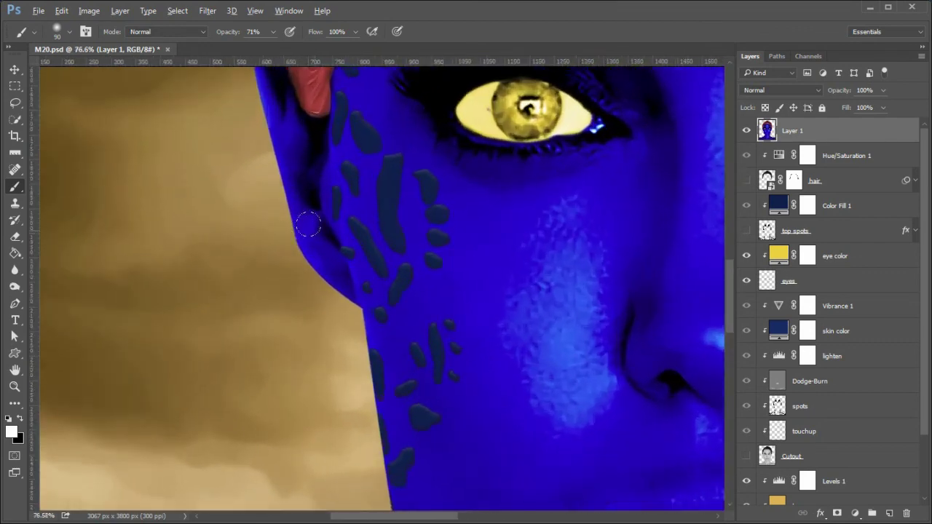
scroll(308, 225, up, 15)
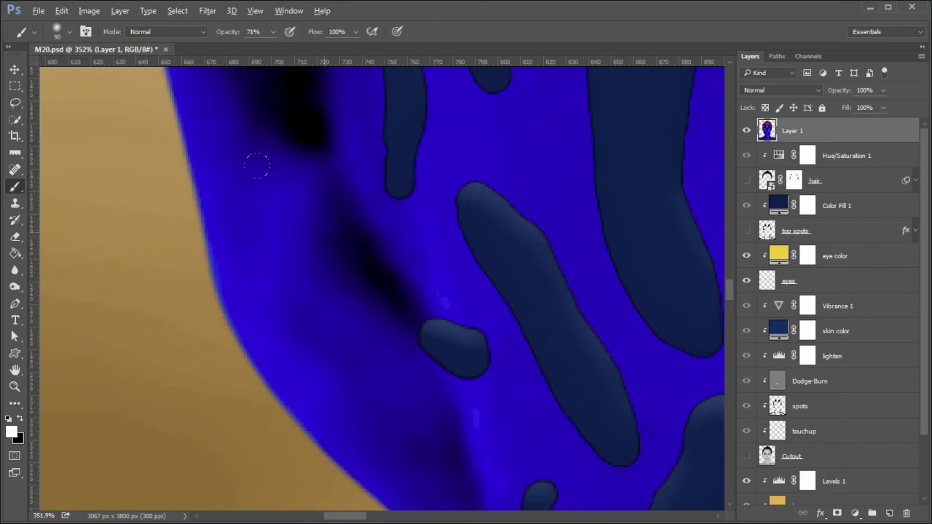
scroll(257, 166, up, 3)
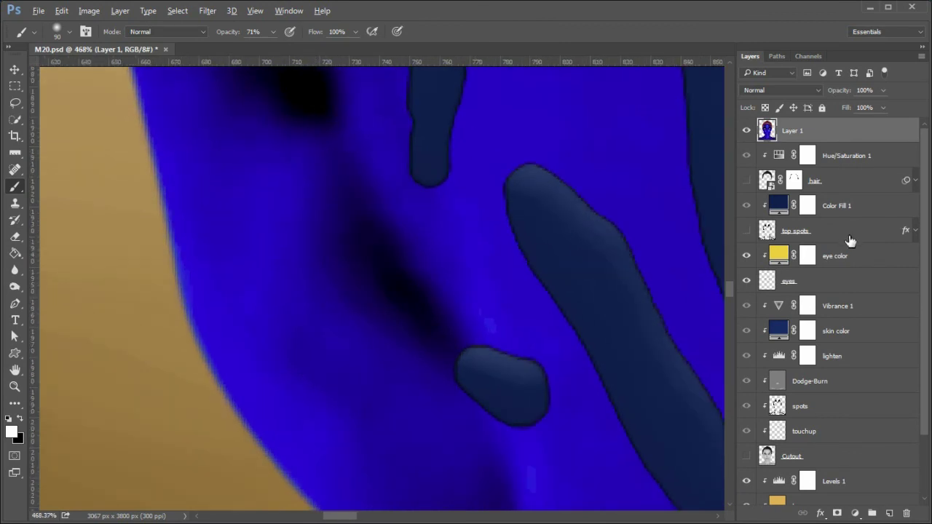
key(ctrl+0)
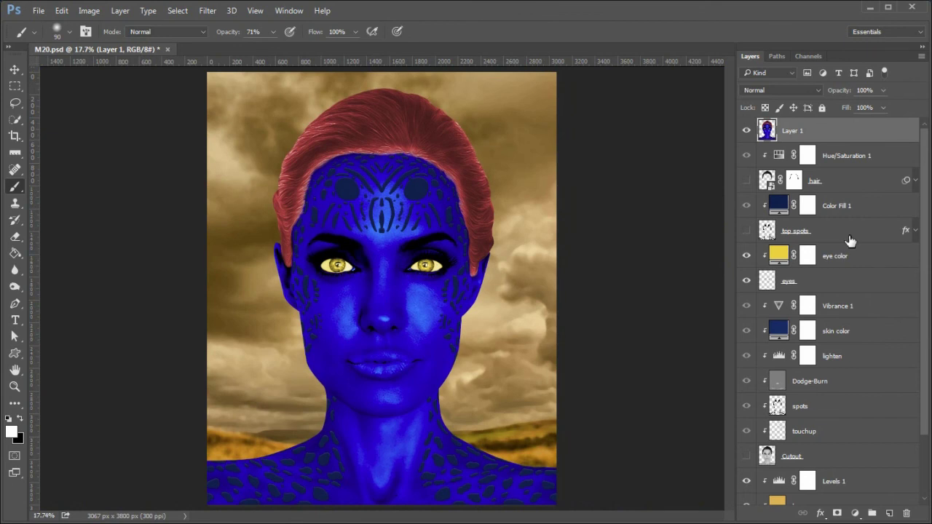